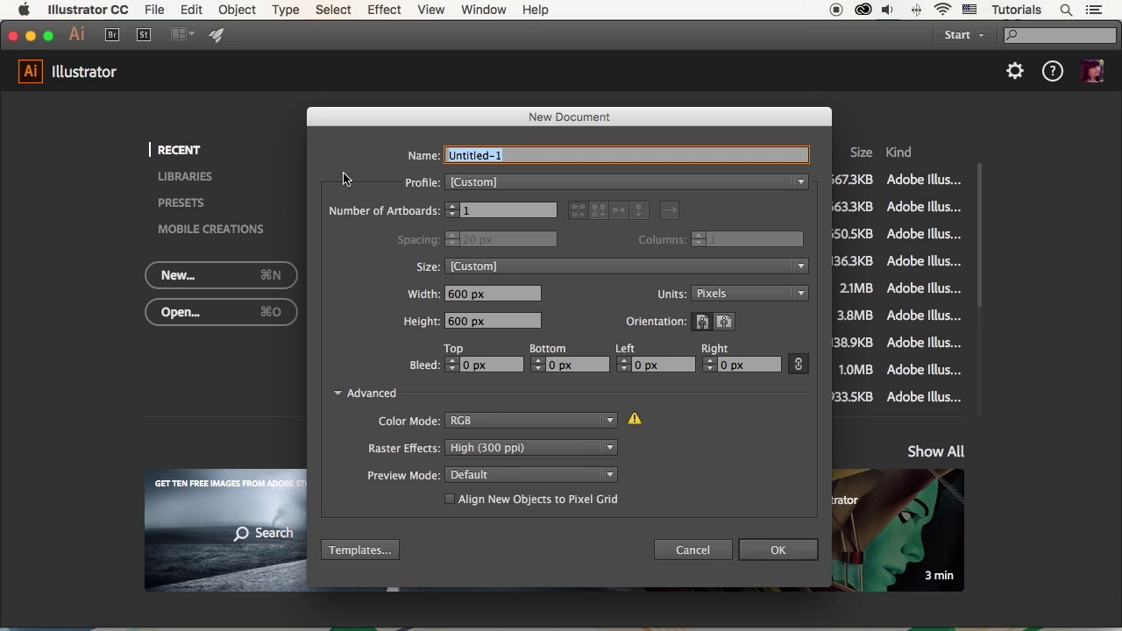
Create a new 600 px document named Monster
text(Monster)
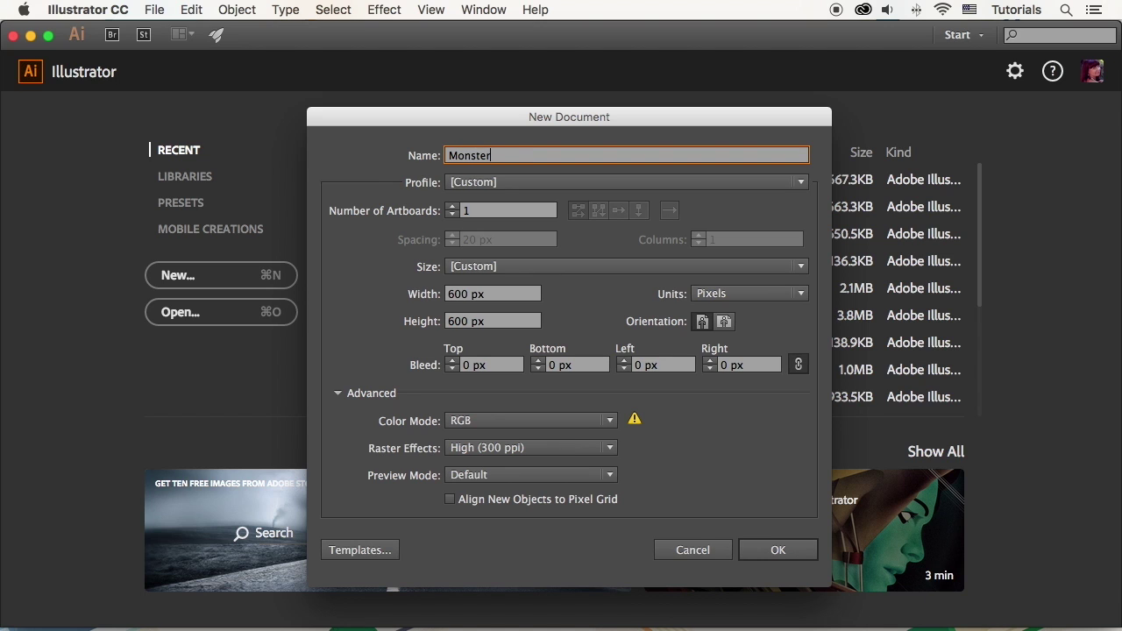
click(524, 300)
click(521, 322)
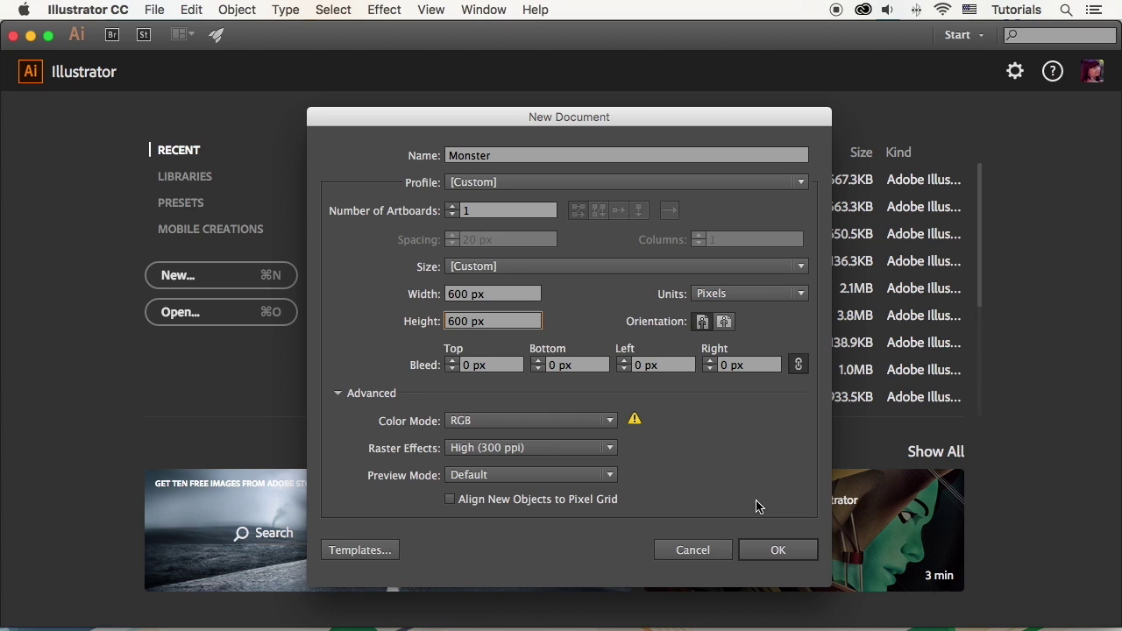
click(762, 549)
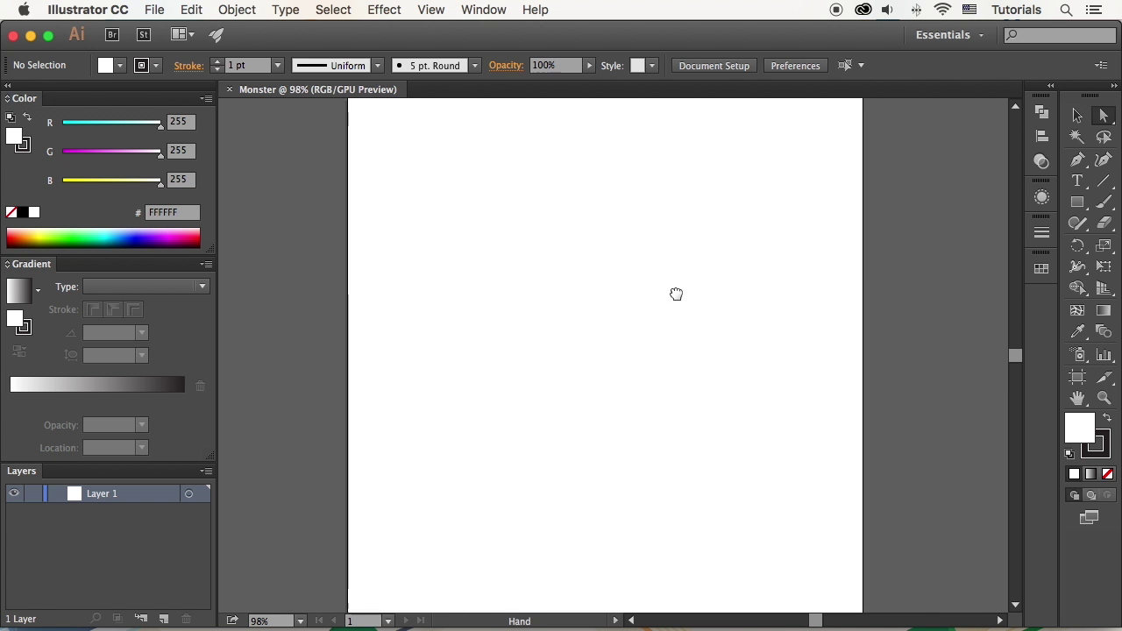
Draw a 200 × 250 px rectangle and centre it horizontally and vertically on the artboard
click(1077, 204)
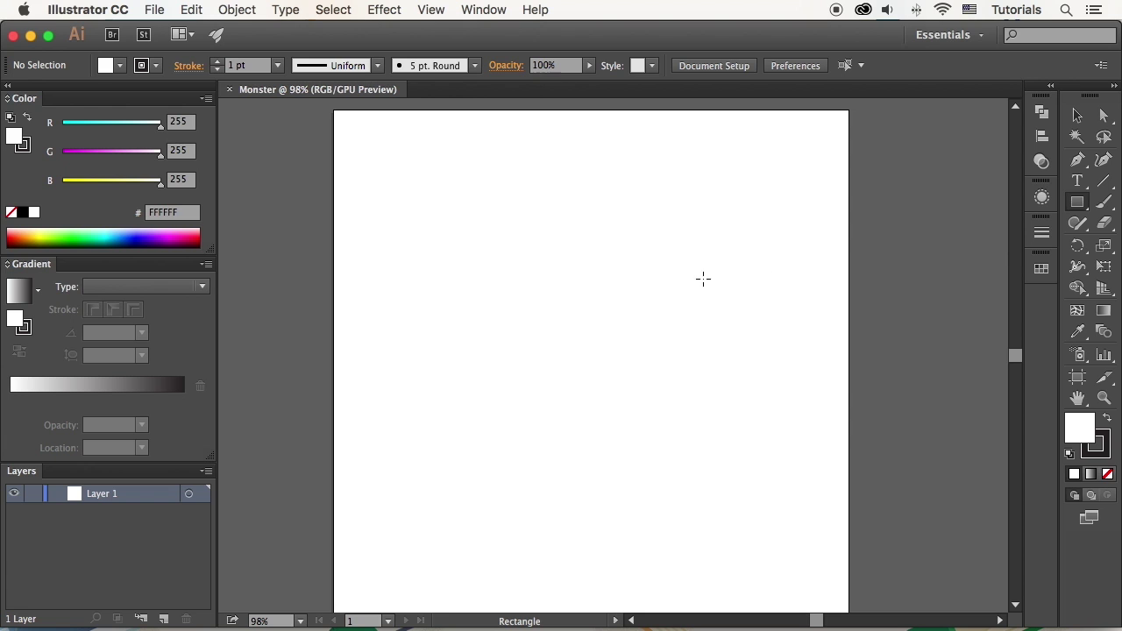
click(566, 331)
drag(972, 450, 543, 302)
text(200)
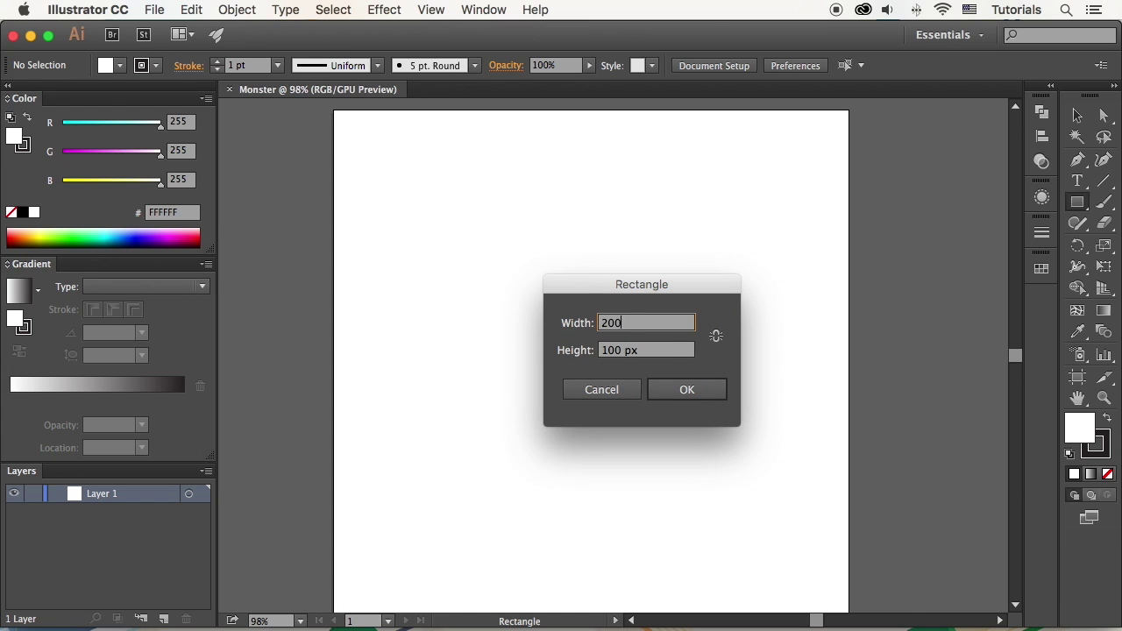
key(Tab)
text(2)
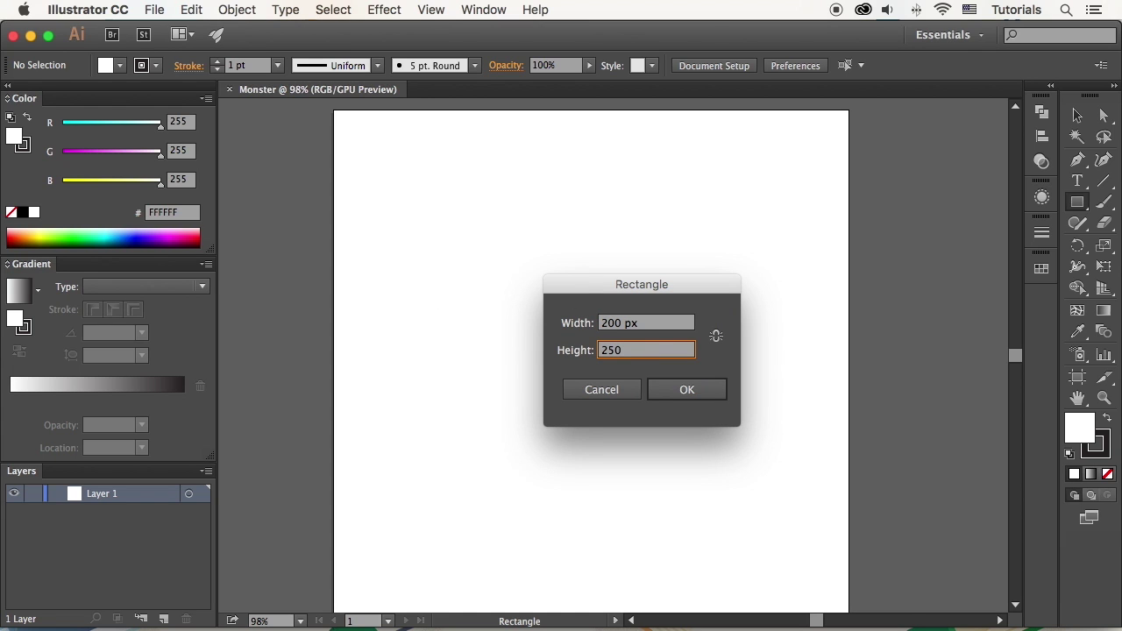
text(50)
click(710, 390)
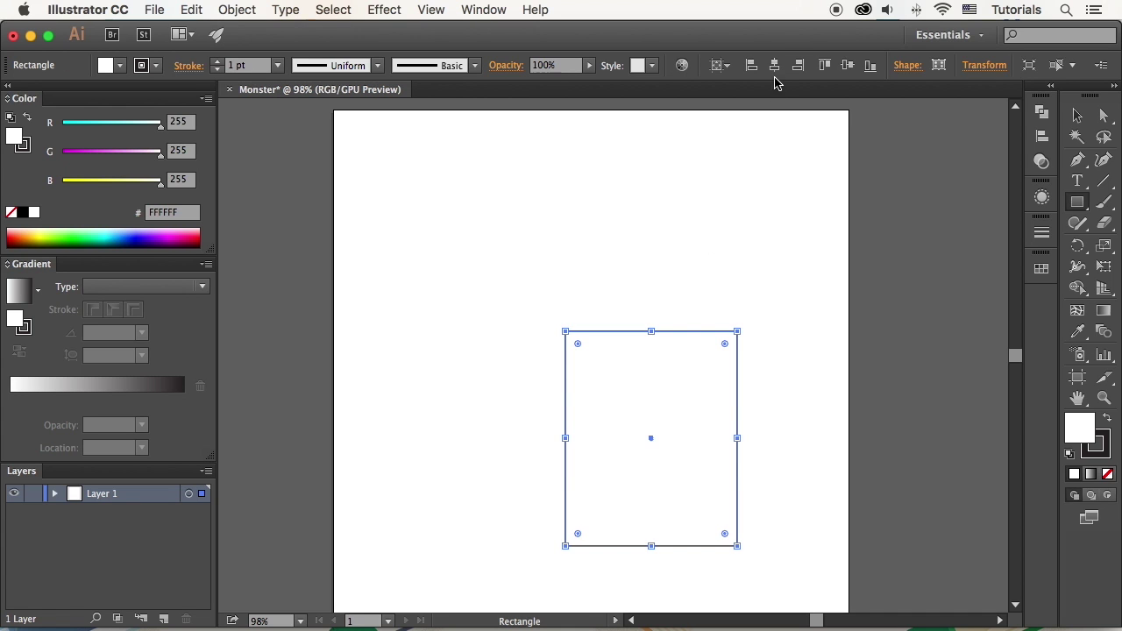
click(775, 68)
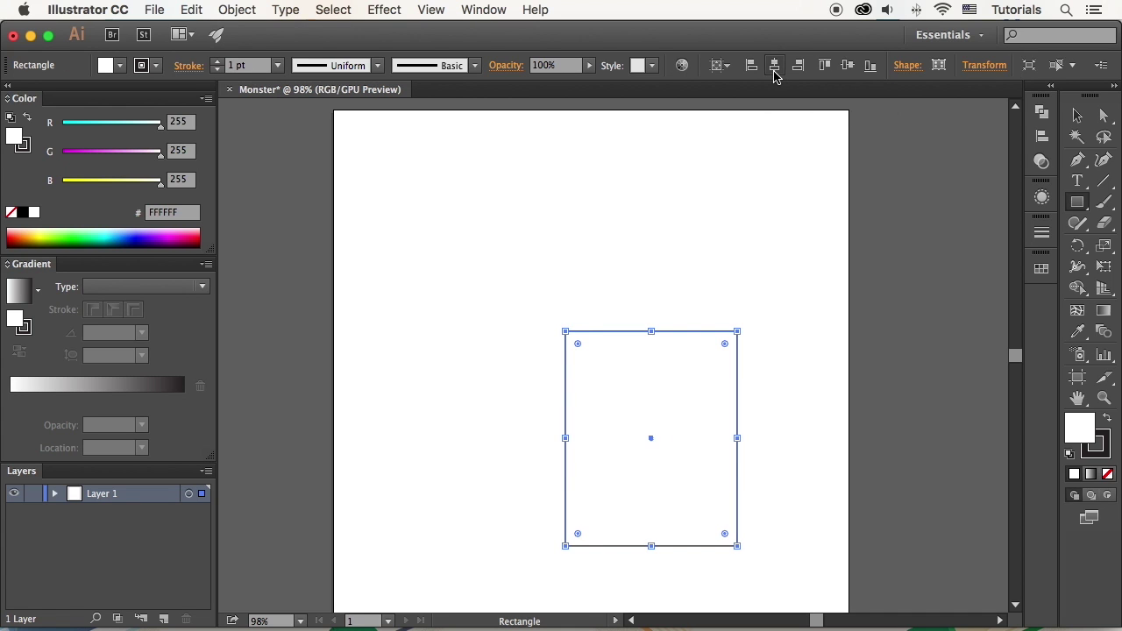
click(843, 71)
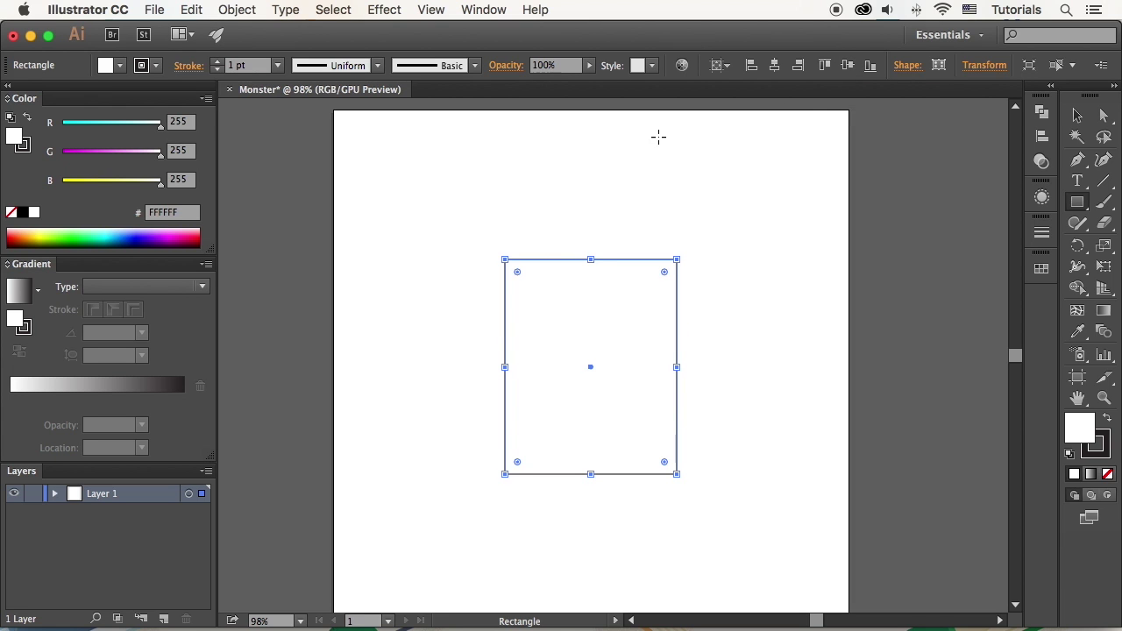
Switch the Color panel to HSB and give the rectangle a radial gradient fill
click(207, 98)
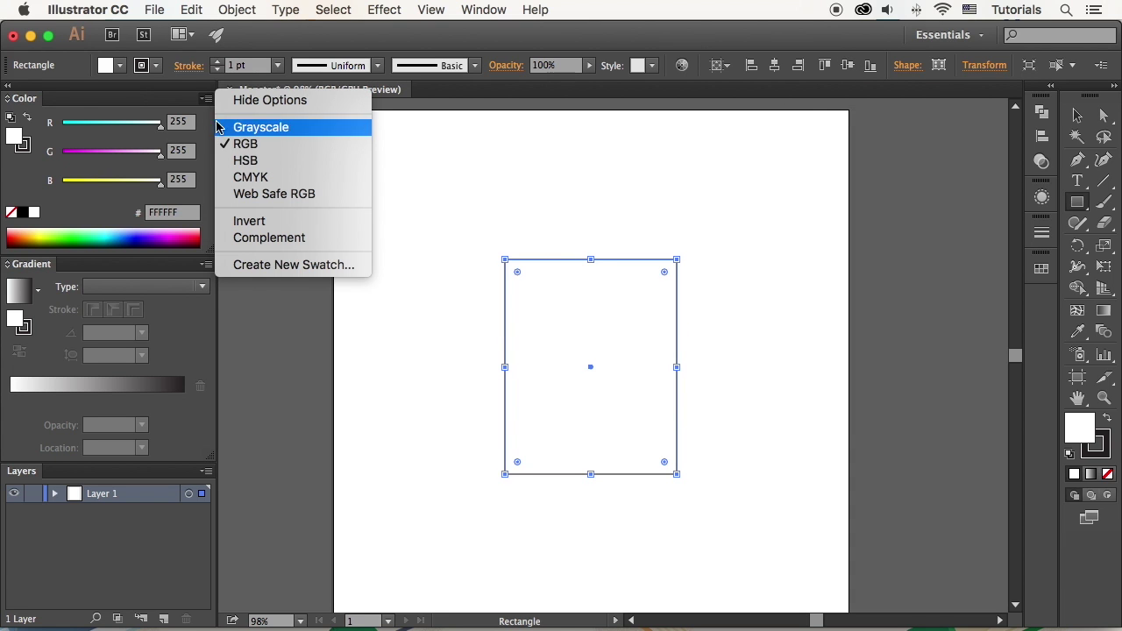
click(237, 161)
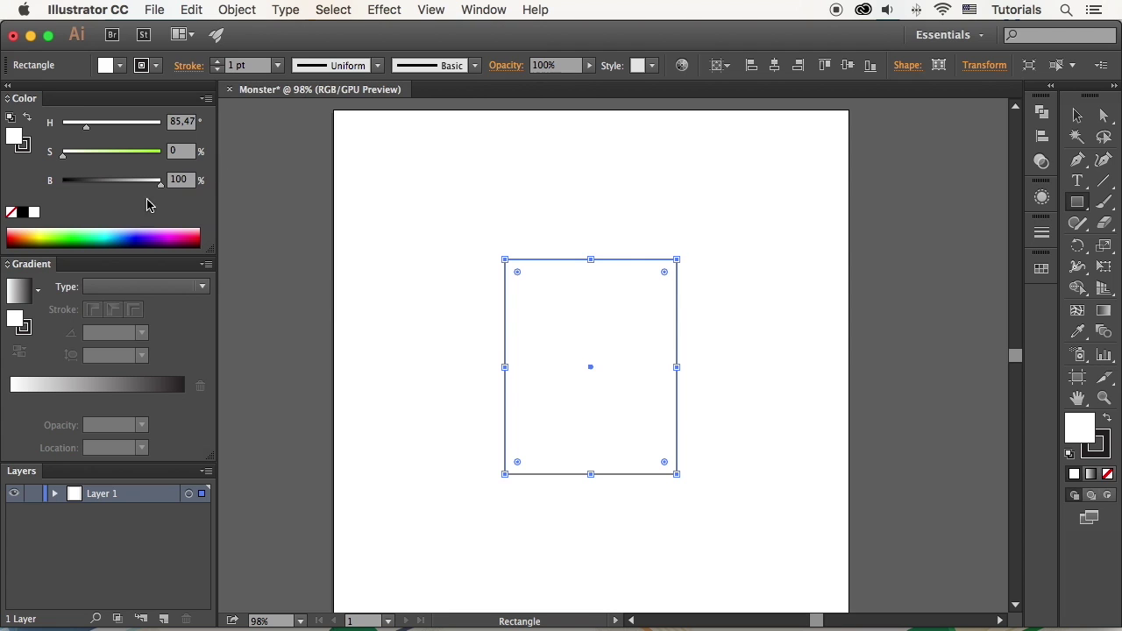
click(102, 291)
click(111, 322)
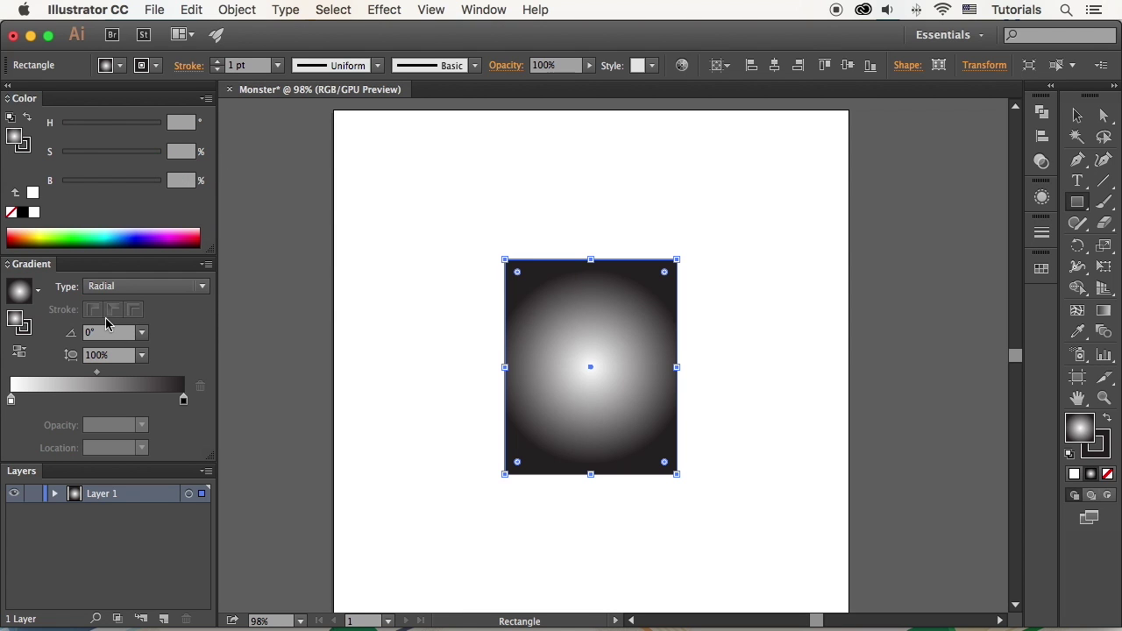
Make the gradient's starting stop a light green
click(11, 401)
click(206, 98)
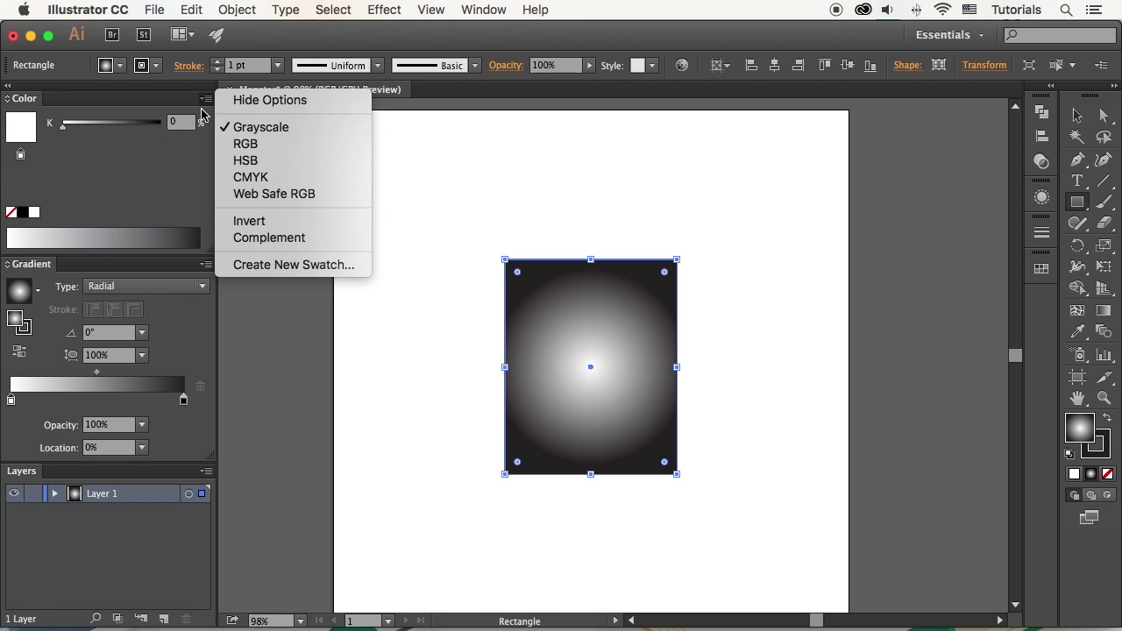
click(229, 161)
click(86, 125)
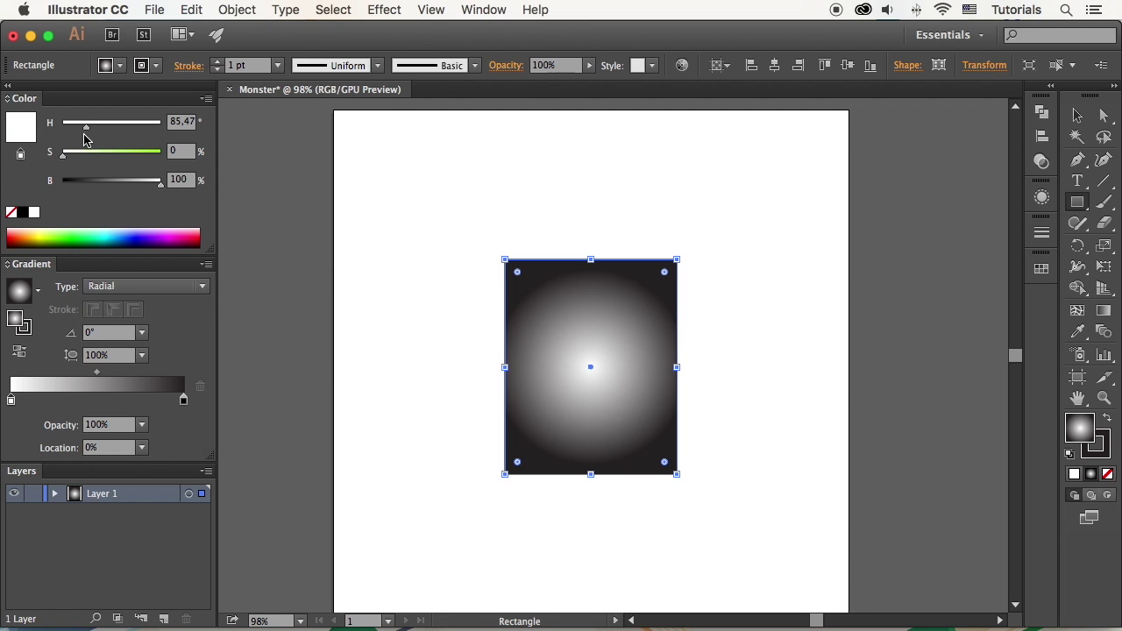
drag(88, 156, 147, 156)
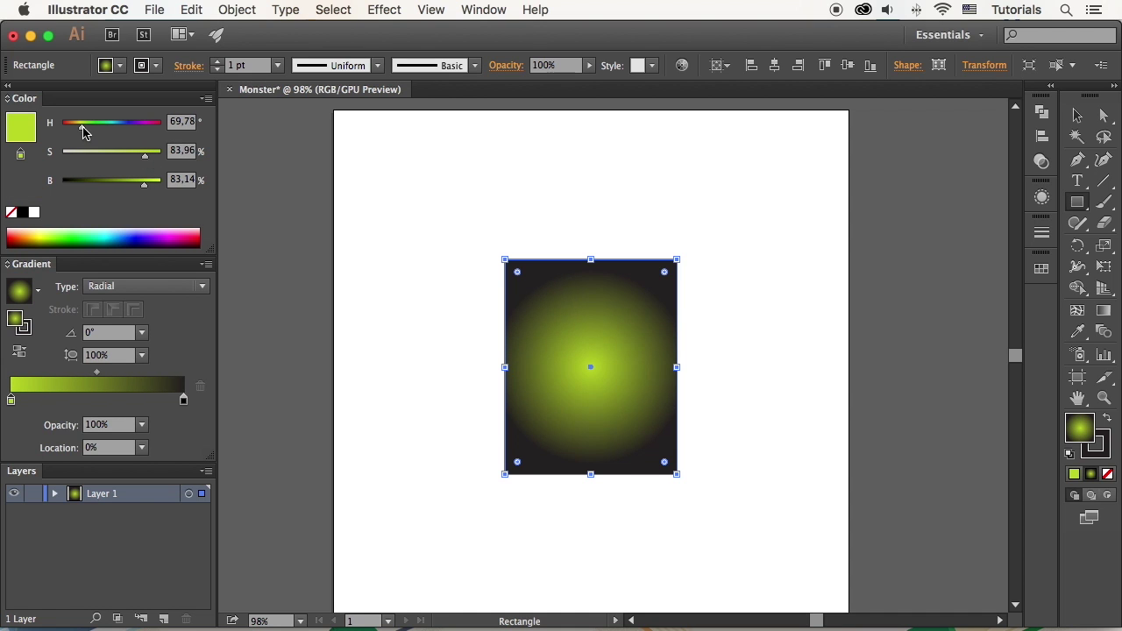
Turn the end stop into a darker yellow-green for the outer edges
click(183, 400)
click(207, 98)
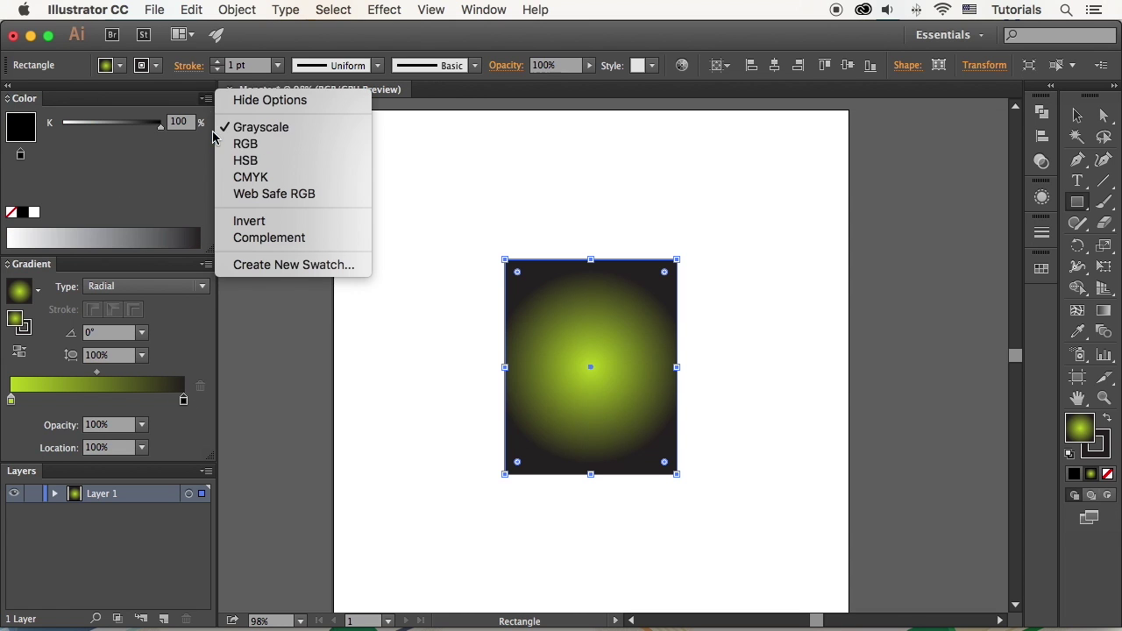
click(246, 160)
drag(87, 181, 133, 184)
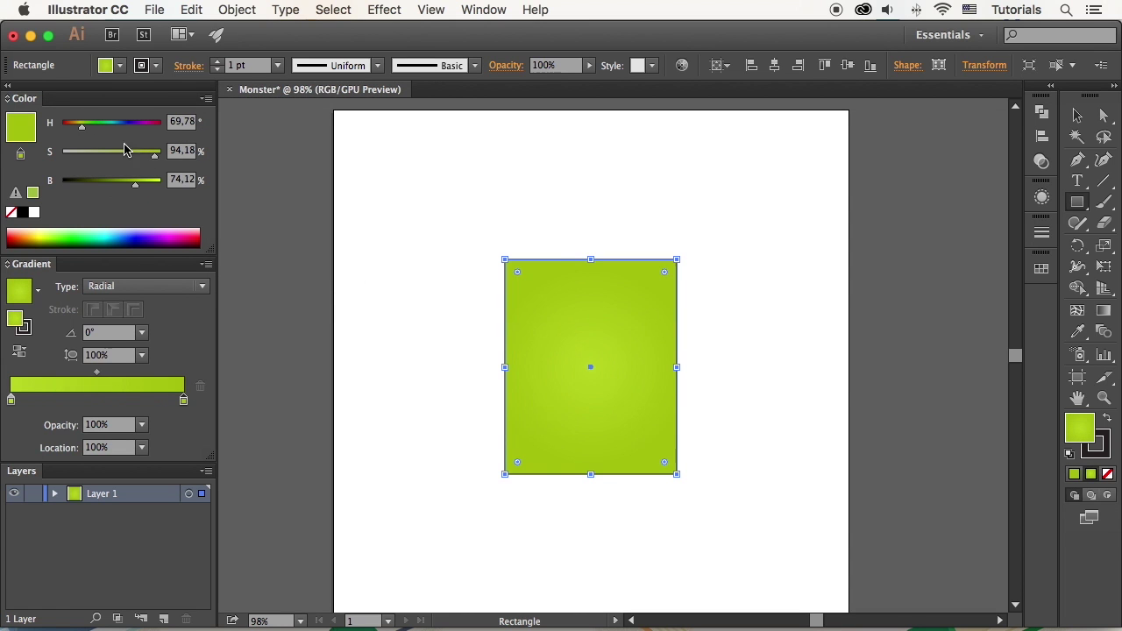
drag(81, 127, 85, 128)
drag(135, 183, 116, 183)
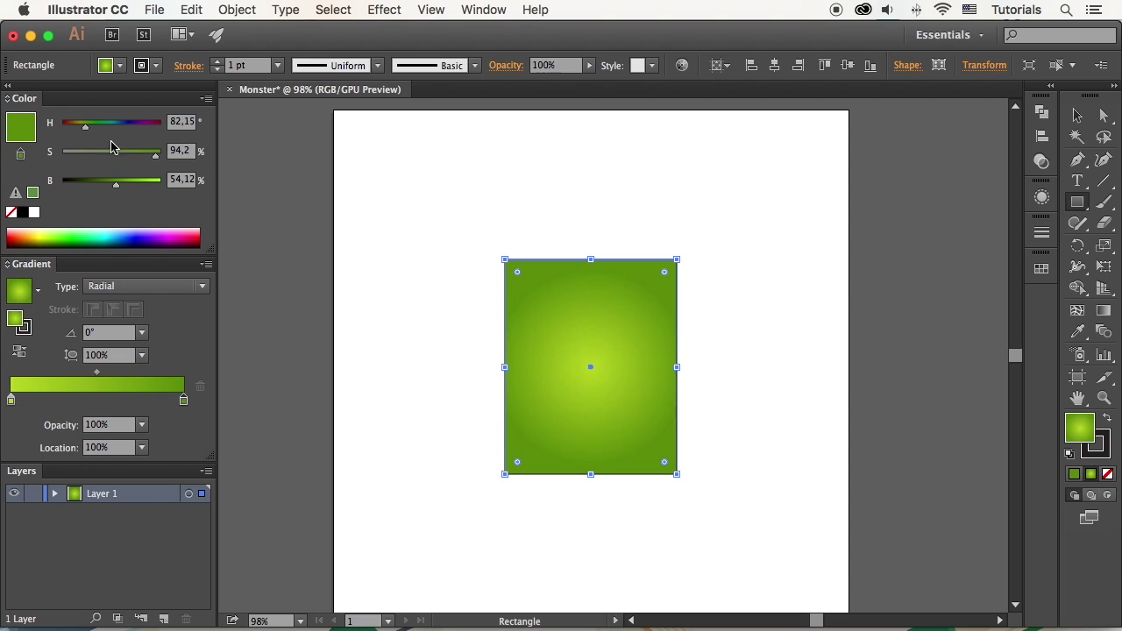
drag(85, 127, 84, 127)
drag(155, 153, 159, 153)
drag(115, 183, 114, 183)
drag(84, 127, 86, 127)
Set the rectangle's stroke to None
click(26, 330)
click(11, 213)
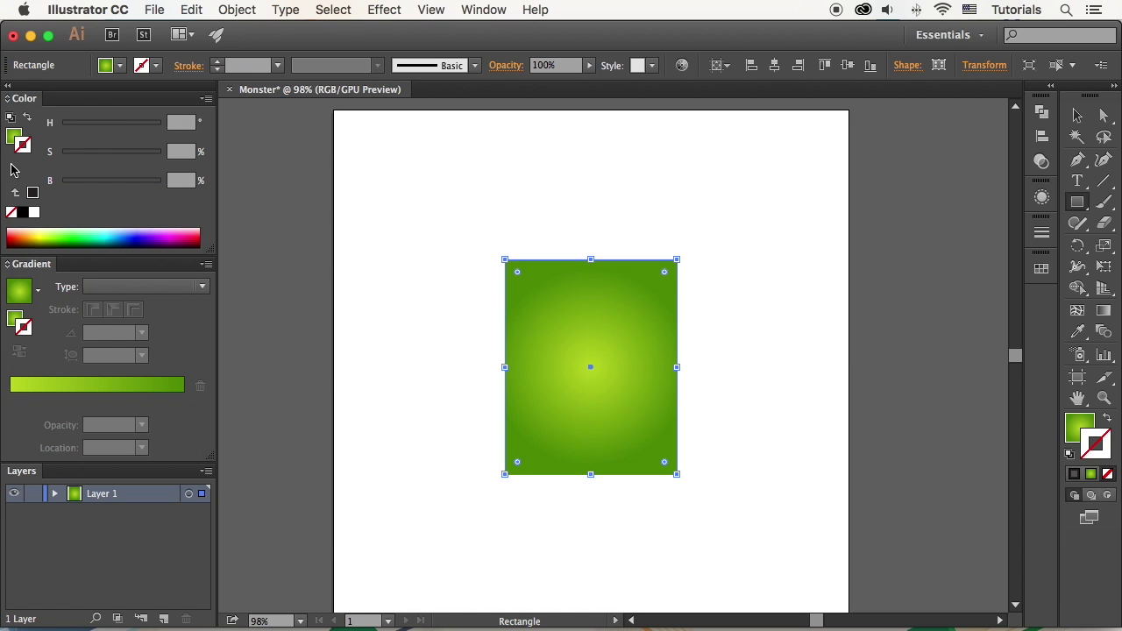
click(12, 146)
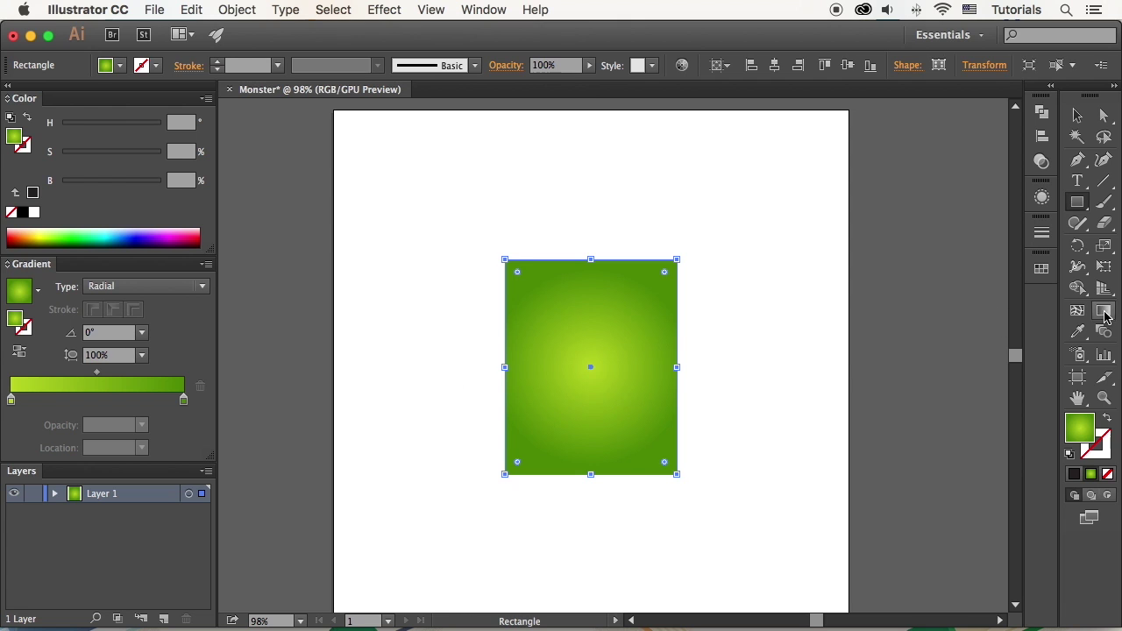
Move the gradient centre higher, widen it, and nudge the inner green's hue
click(1104, 310)
mouse_move(673, 370)
mouse_down()
mouse_move(671, 335)
mouse_move(713, 332)
mouse_move(691, 346)
mouse_move(667, 340)
mouse_move(721, 348)
mouse_up()
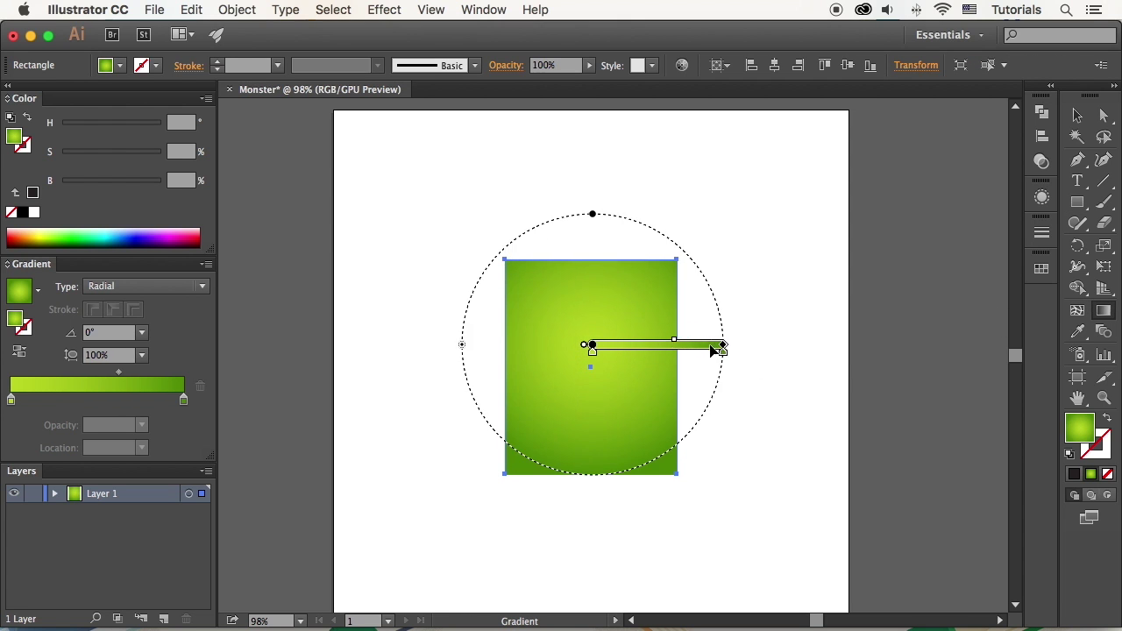
click(183, 401)
click(119, 183)
click(11, 400)
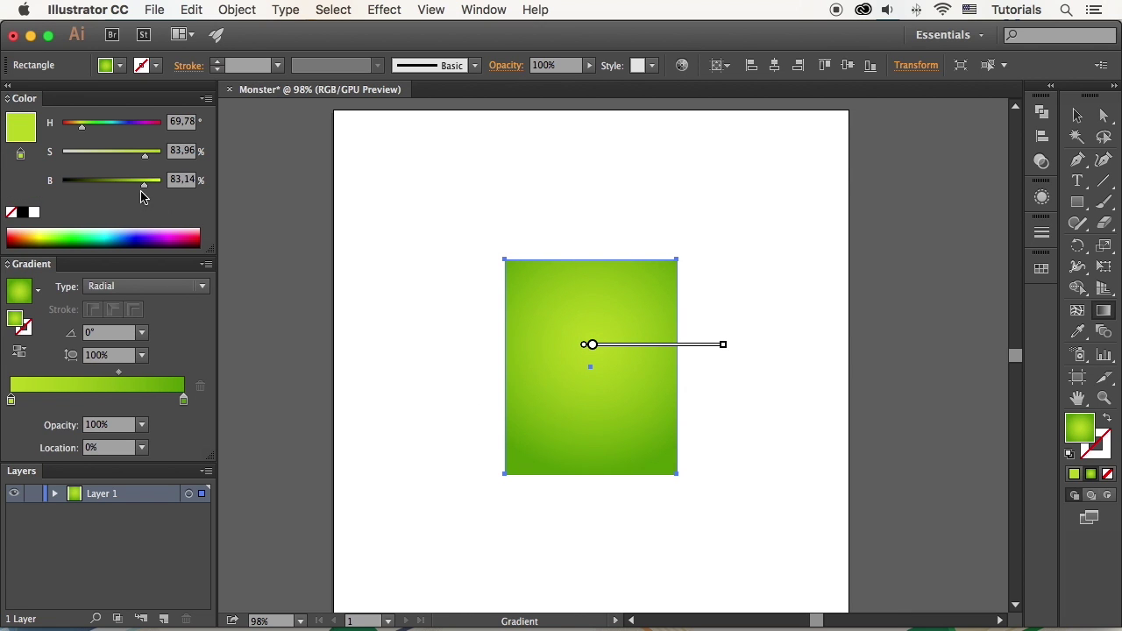
click(86, 130)
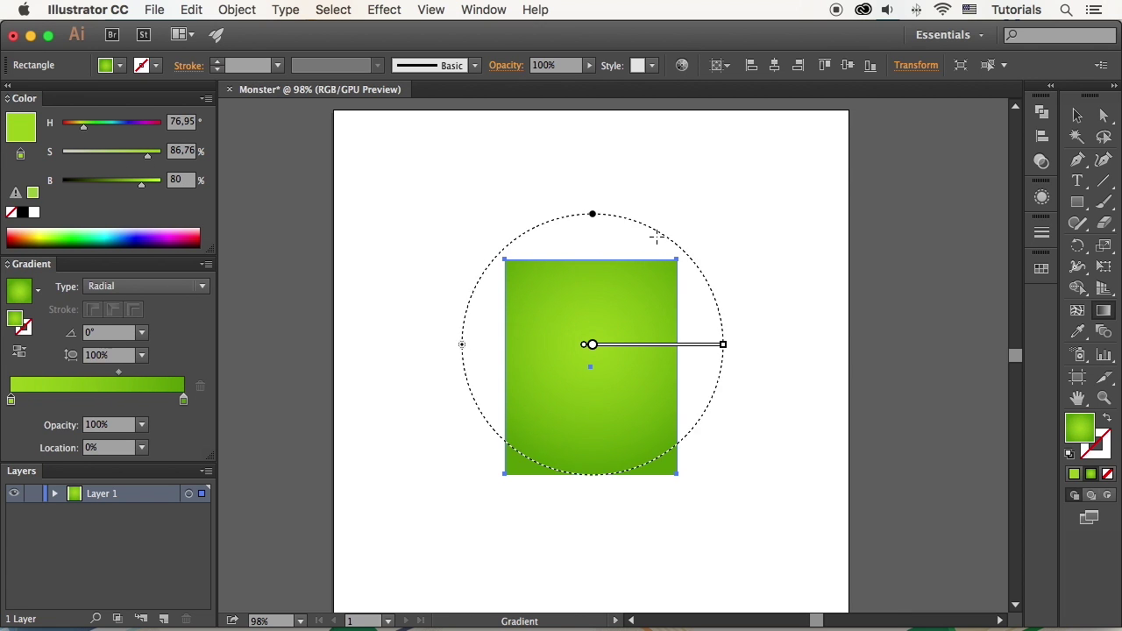
Shift the body's bottom-left anchor 20 px to the left
click(1097, 120)
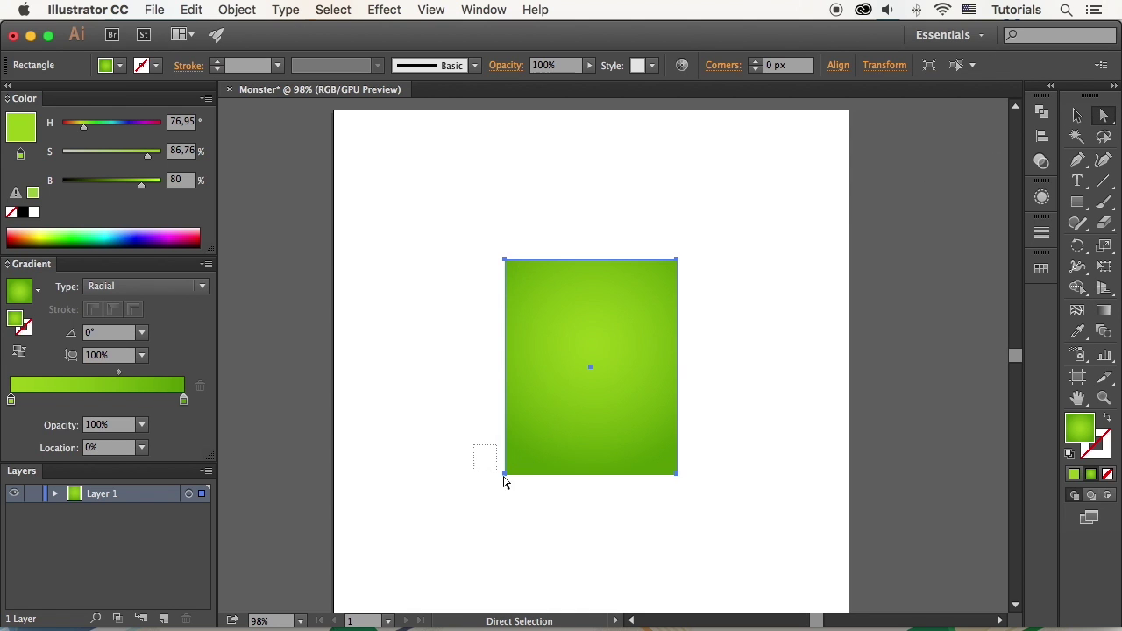
drag(539, 515, 541, 517)
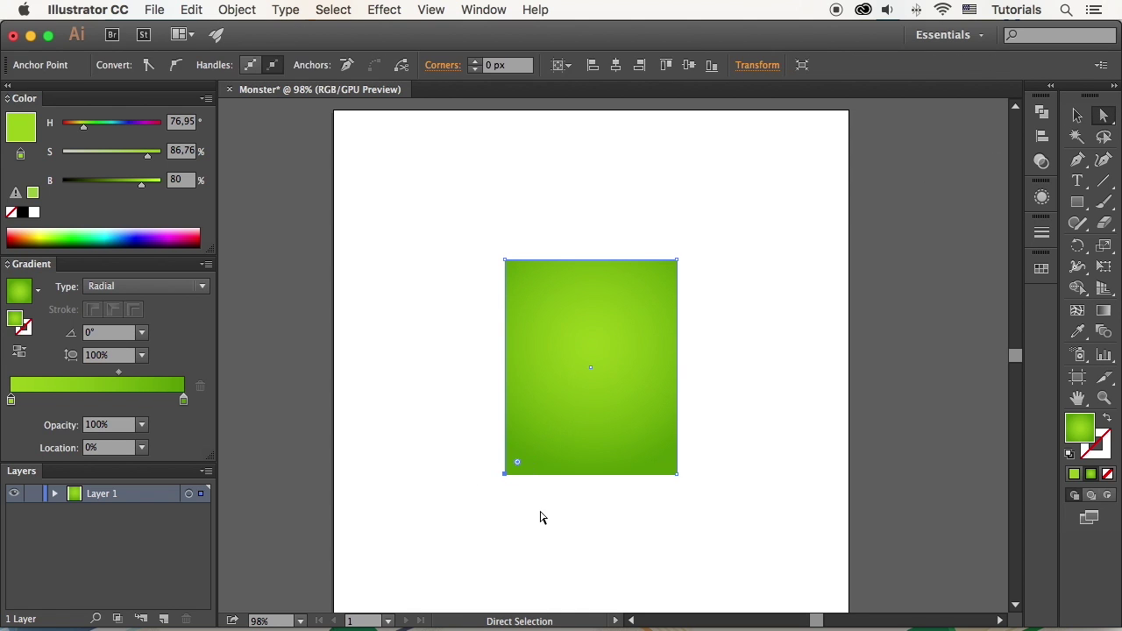
key(Return)
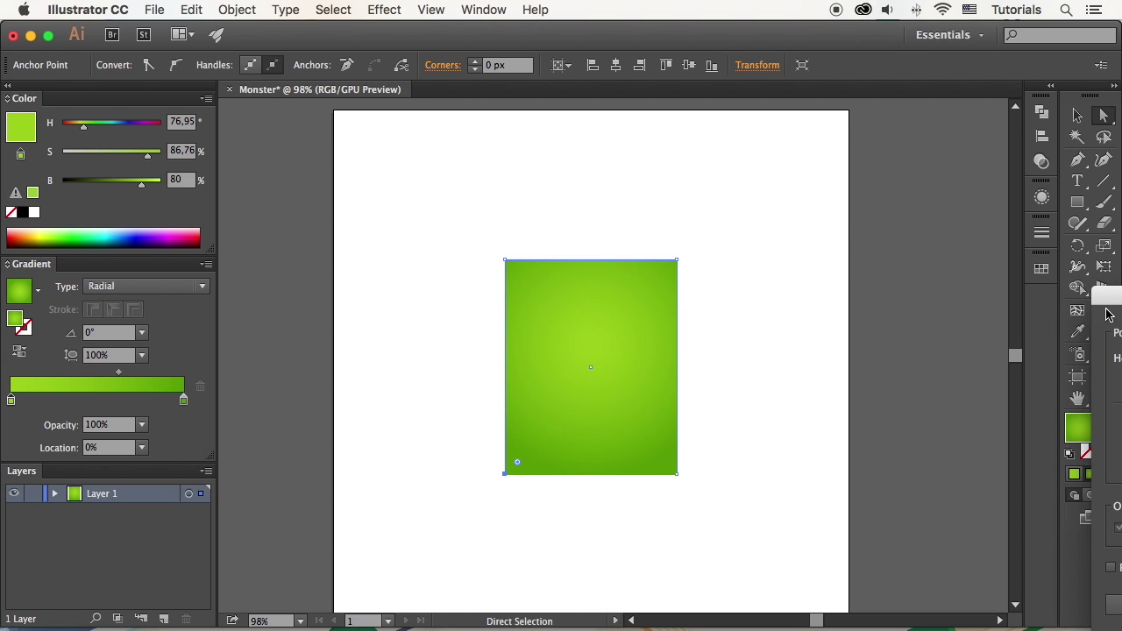
drag(1107, 298, 761, 209)
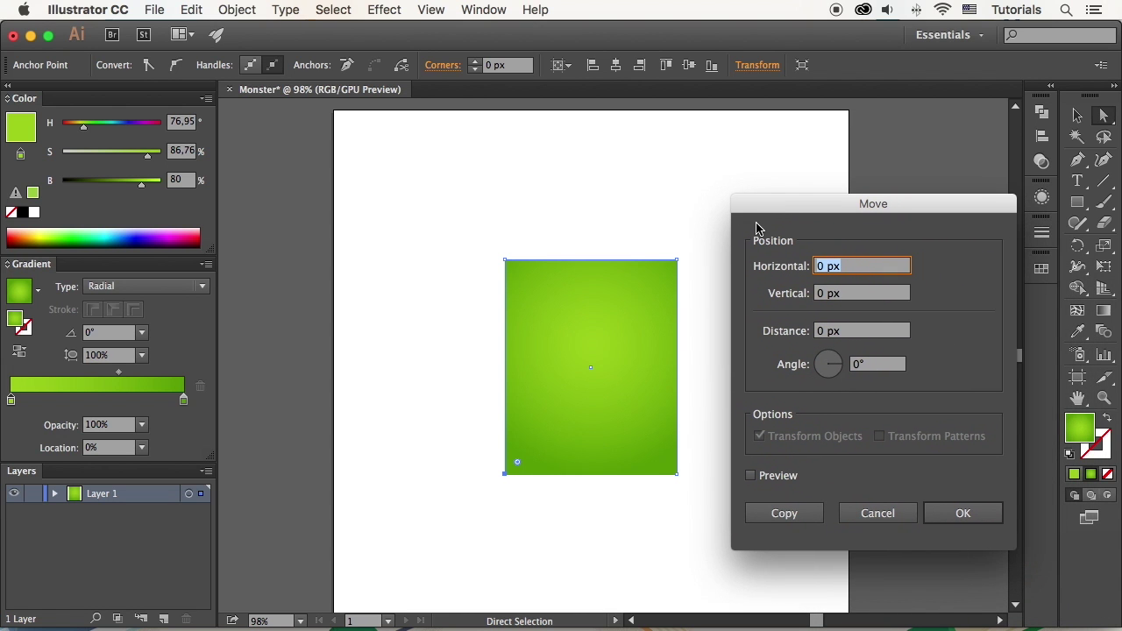
text(-20)
click(762, 475)
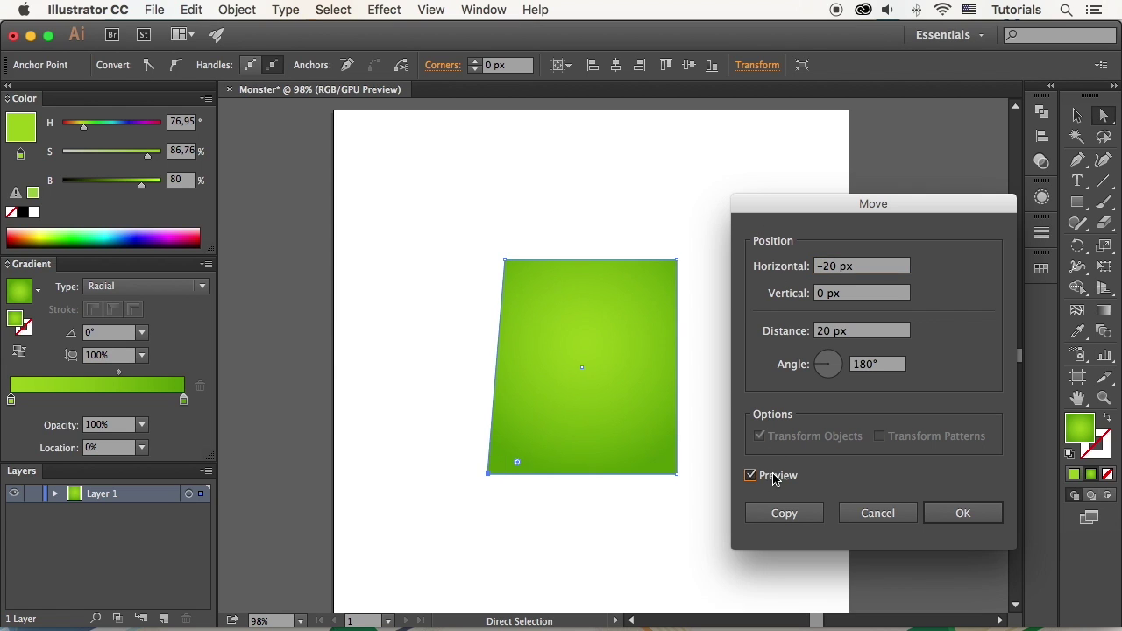
click(811, 514)
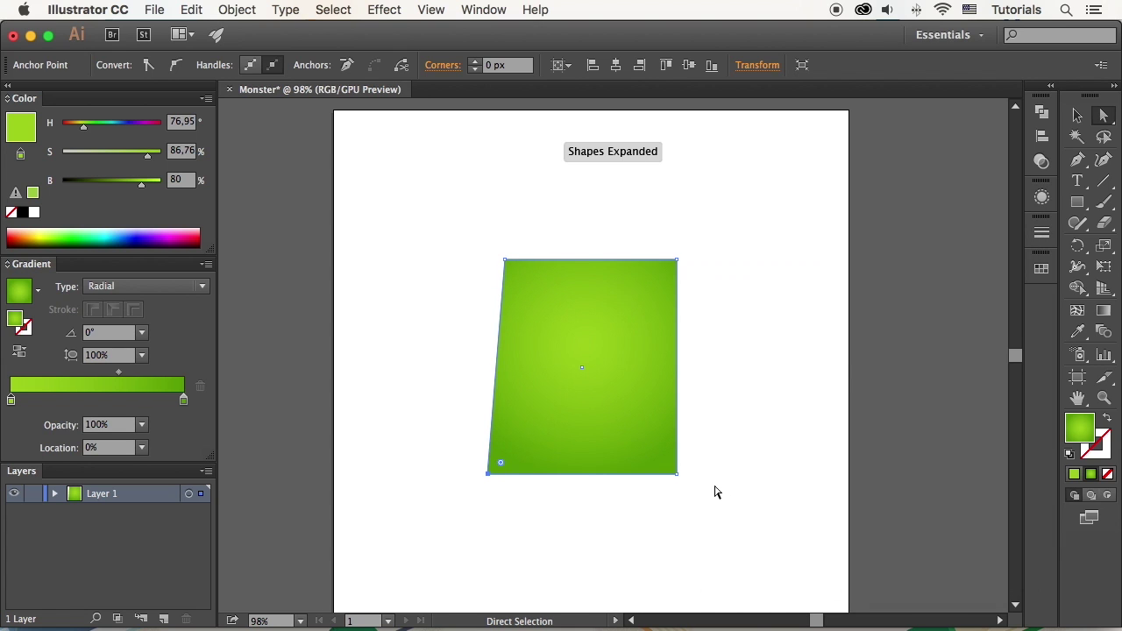
Shift the bottom-right anchor 20 px to the right
click(662, 465)
key(Return)
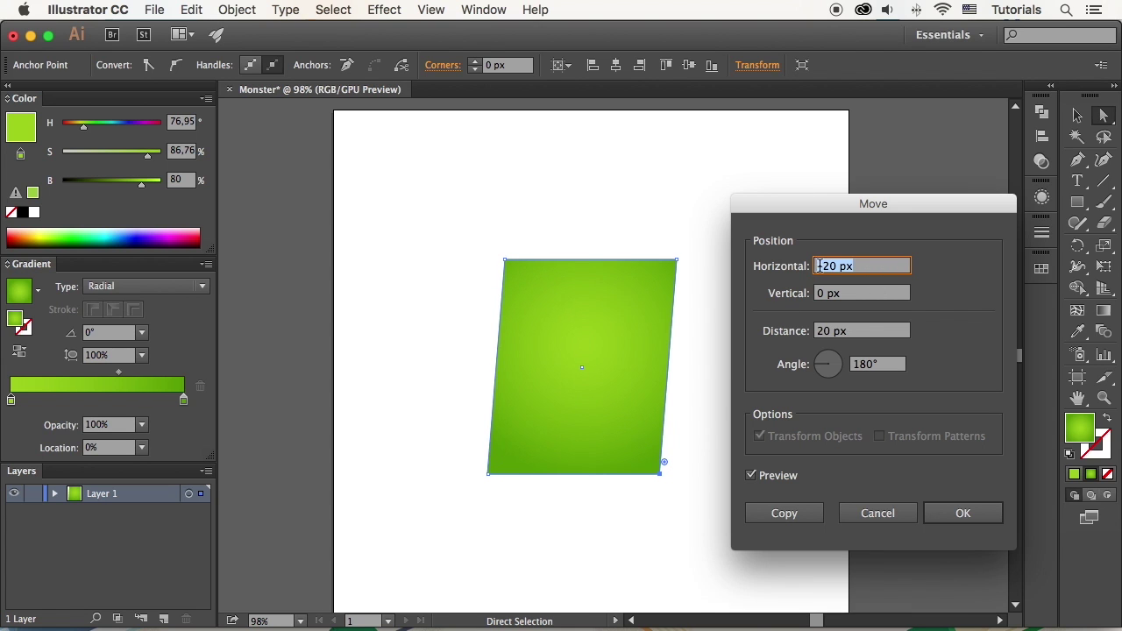
click(823, 265)
key(BackSpace)
click(959, 508)
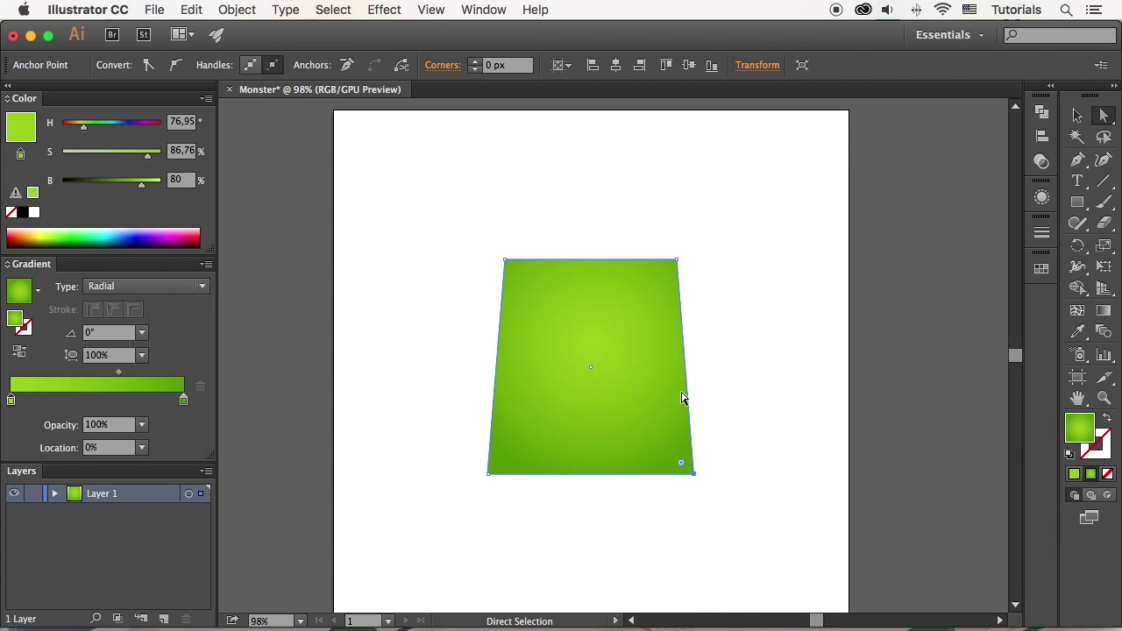
Round all the body's corners, making the top two much rounder
click(653, 387)
drag(521, 279, 569, 312)
drag(722, 366, 722, 365)
drag(572, 325, 581, 341)
click(773, 332)
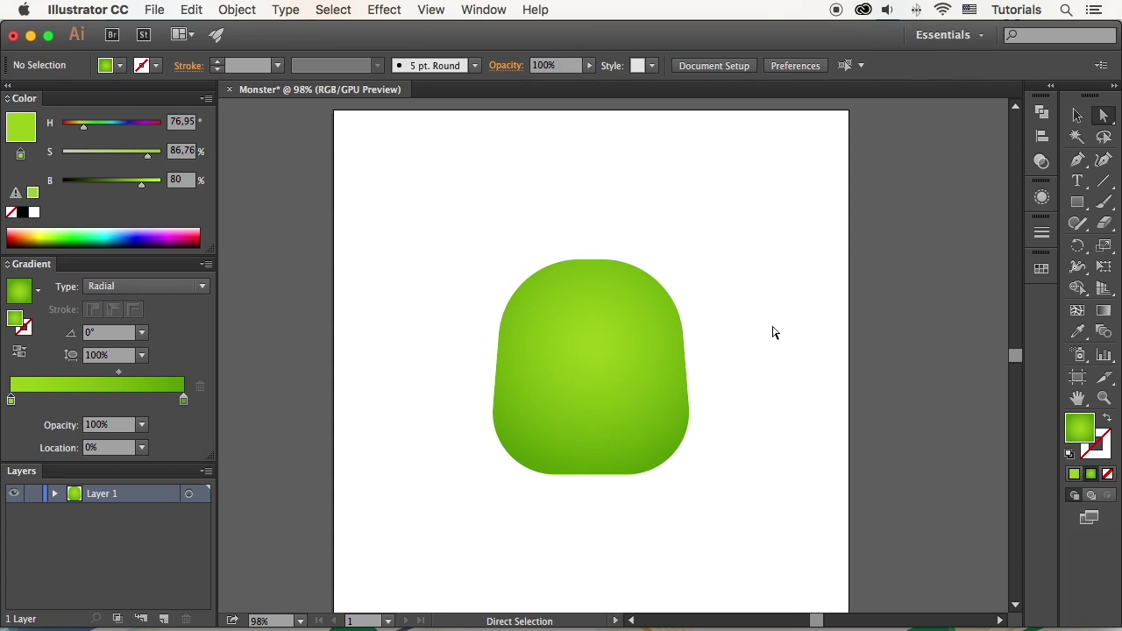
Draw a 50 × 50 px circle and move it to the upper left of the body
key(super+equal)
key(super+equal)
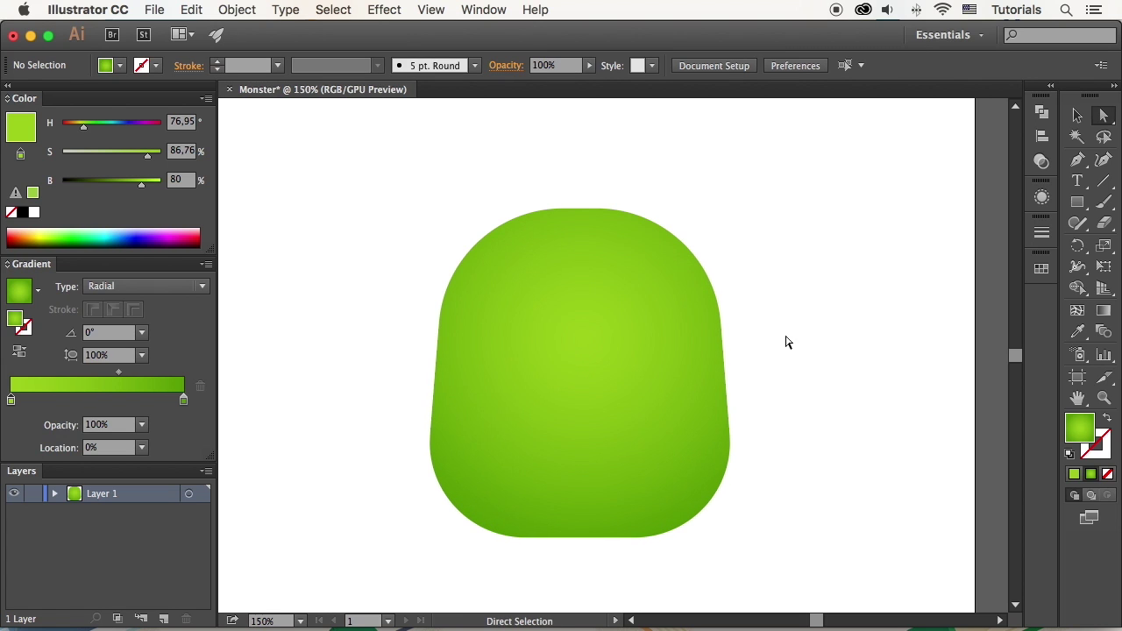
drag(1077, 201, 1007, 244)
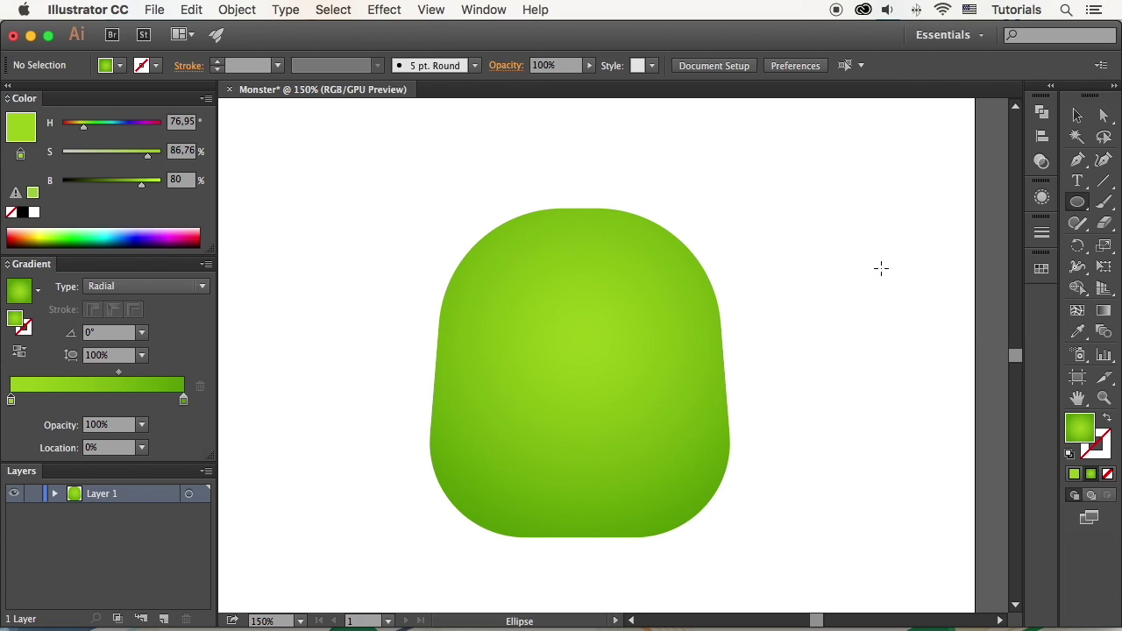
click(523, 343)
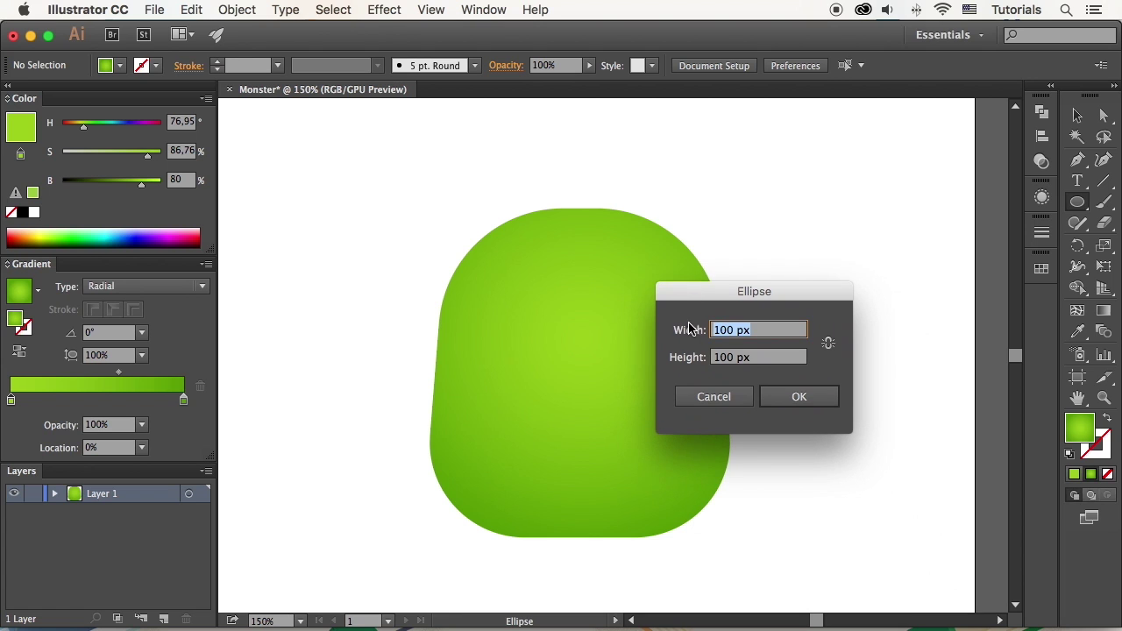
text(50)
key(Tab)
text(5)
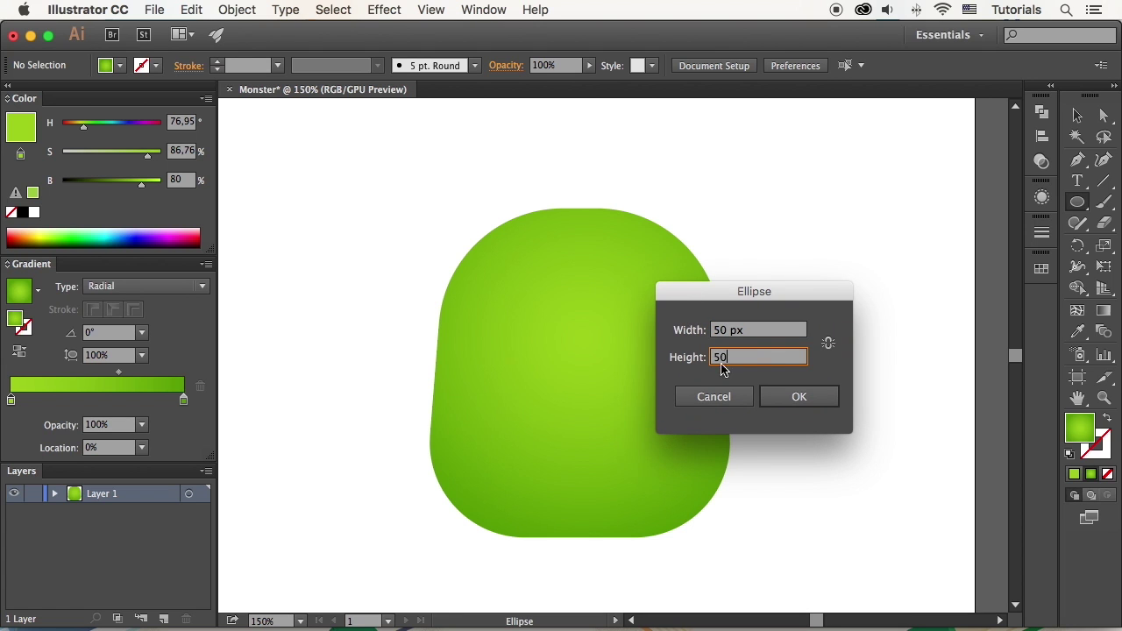
text(0)
click(791, 406)
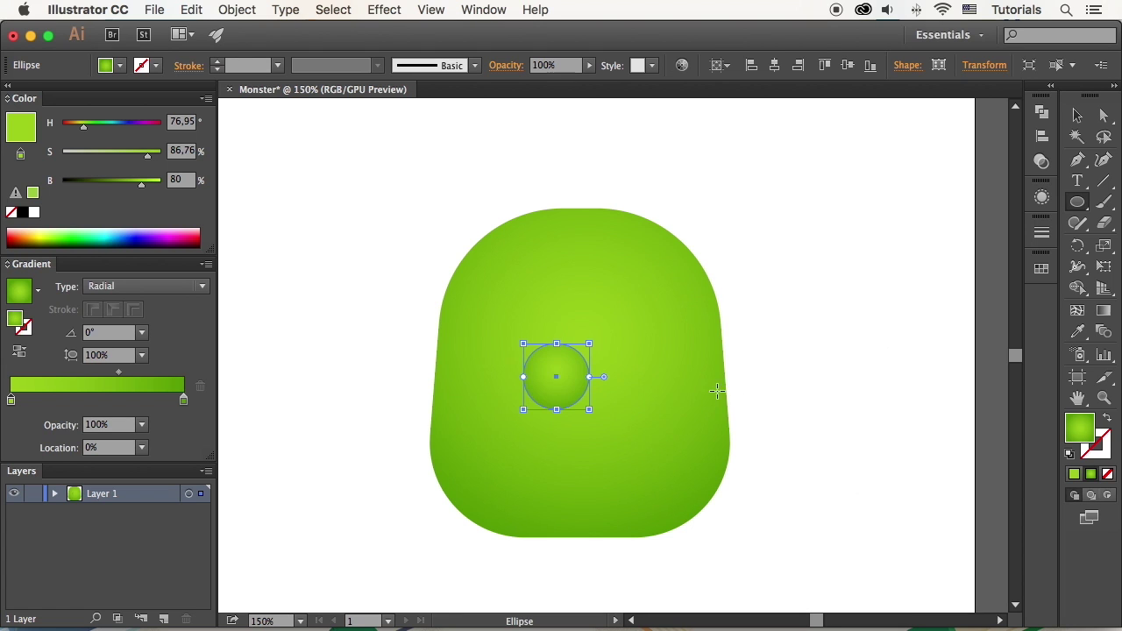
key(v)
drag(563, 379, 531, 351)
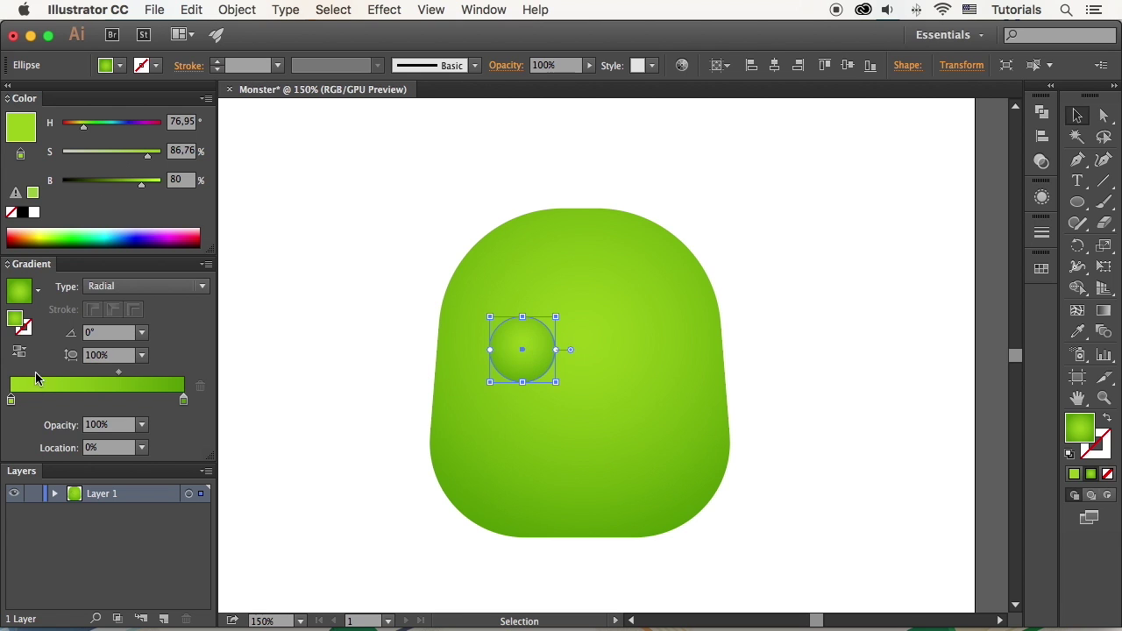
Give the circle a white-to-grey radial gradient with the midpoint pushed outward and the centre lowered
drag(109, 161, 63, 156)
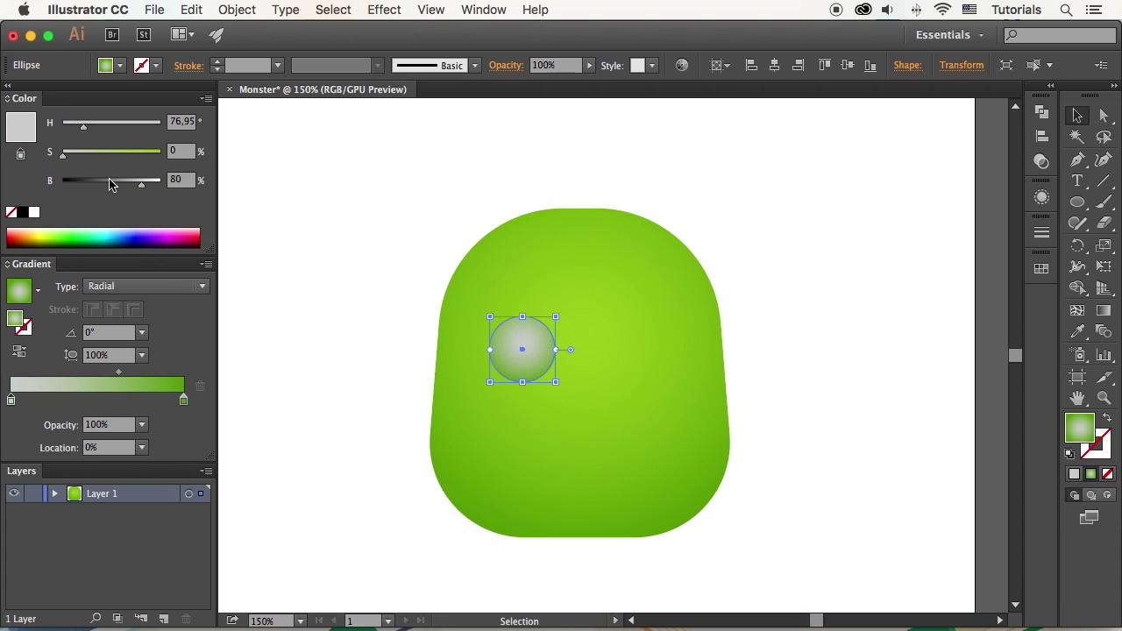
drag(141, 183, 59, 154)
click(184, 401)
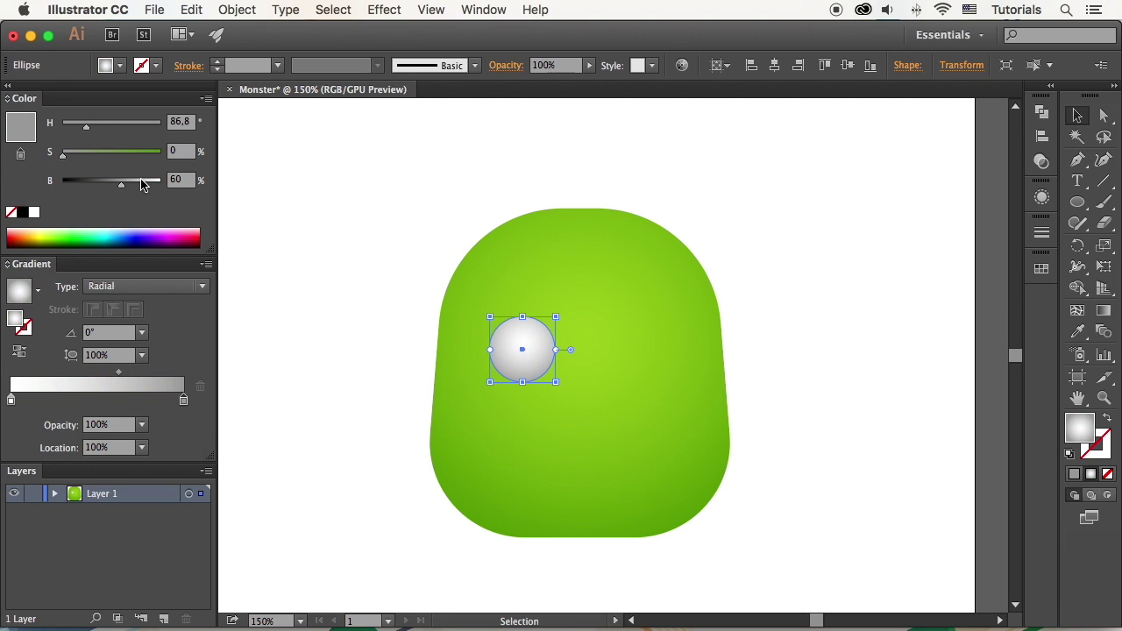
drag(120, 372, 143, 371)
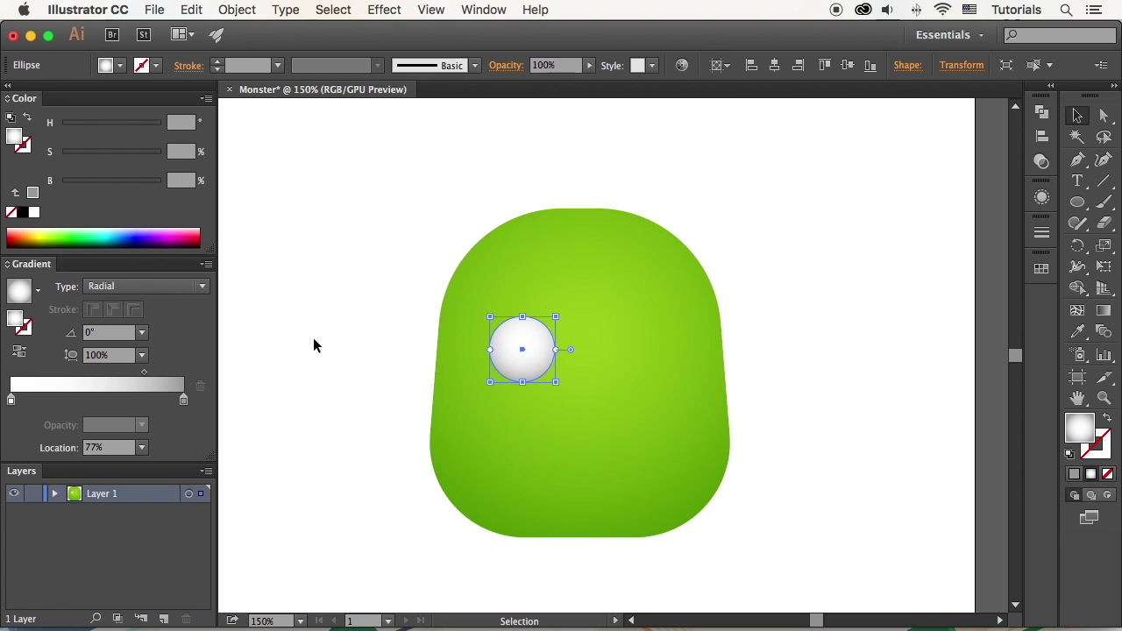
key(g)
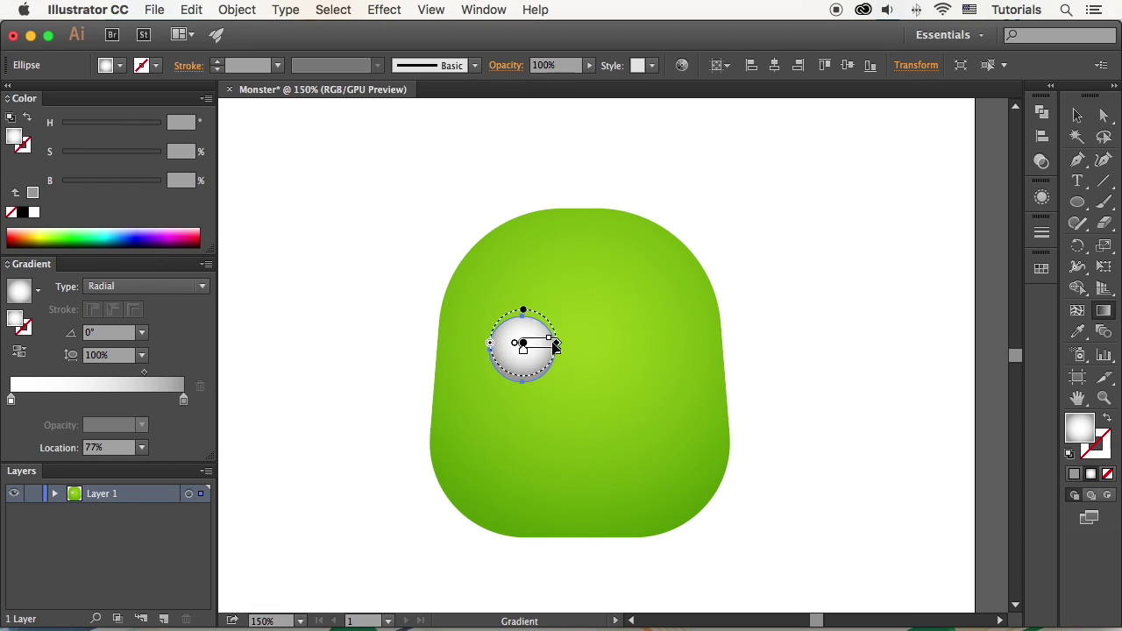
drag(555, 348, 558, 351)
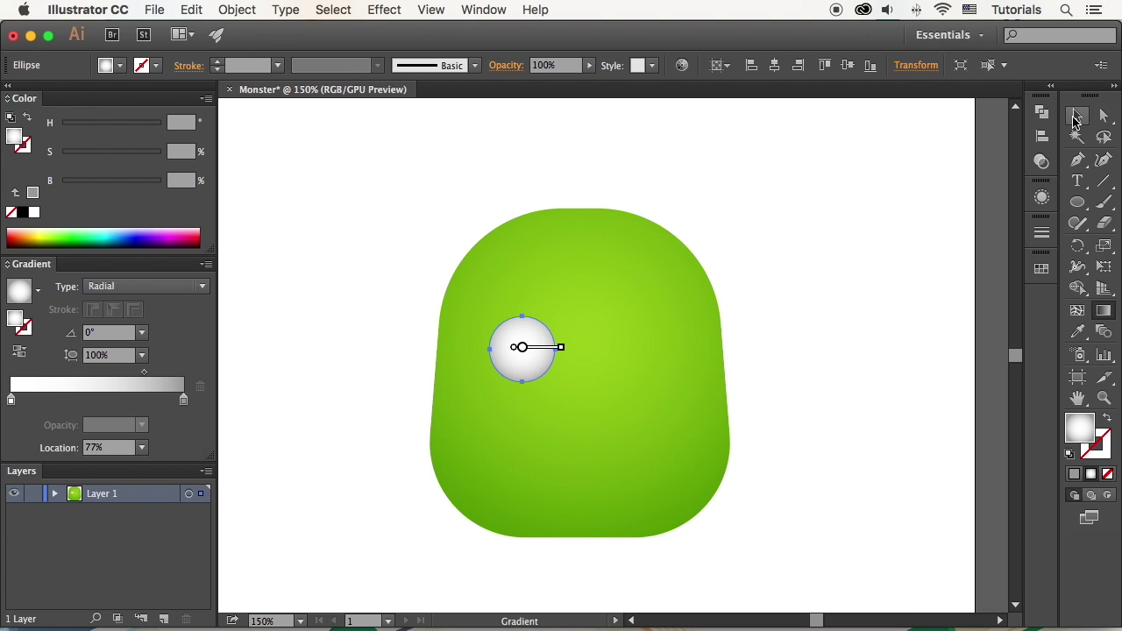
Copy the eye circle, paste it in front, and resize the copy to 20 px wide
click(1077, 115)
click(192, 10)
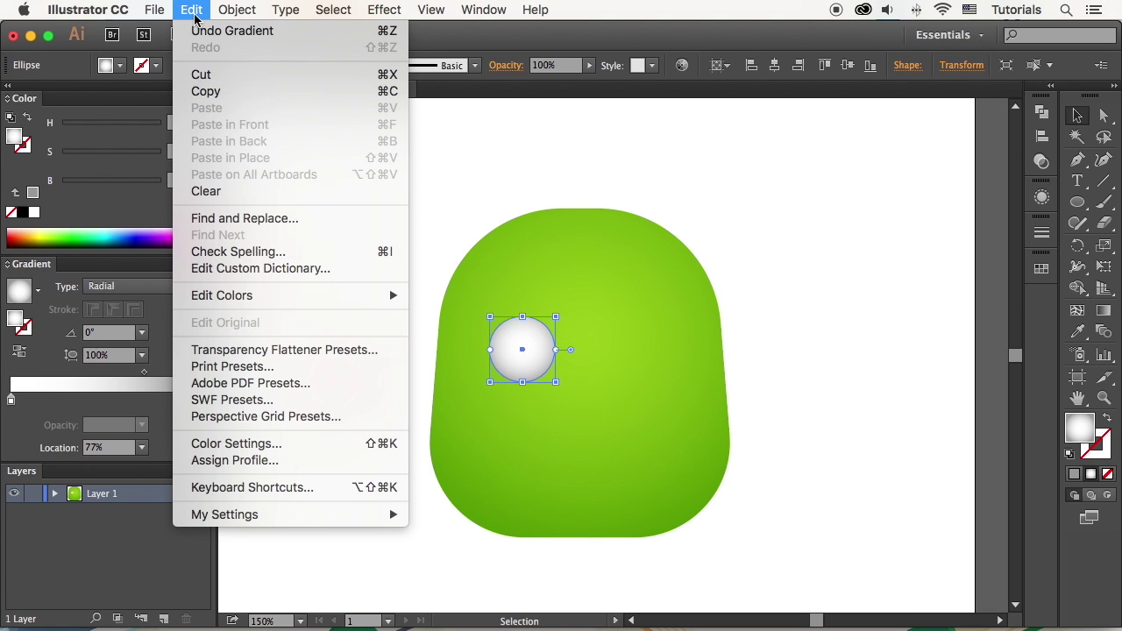
click(209, 91)
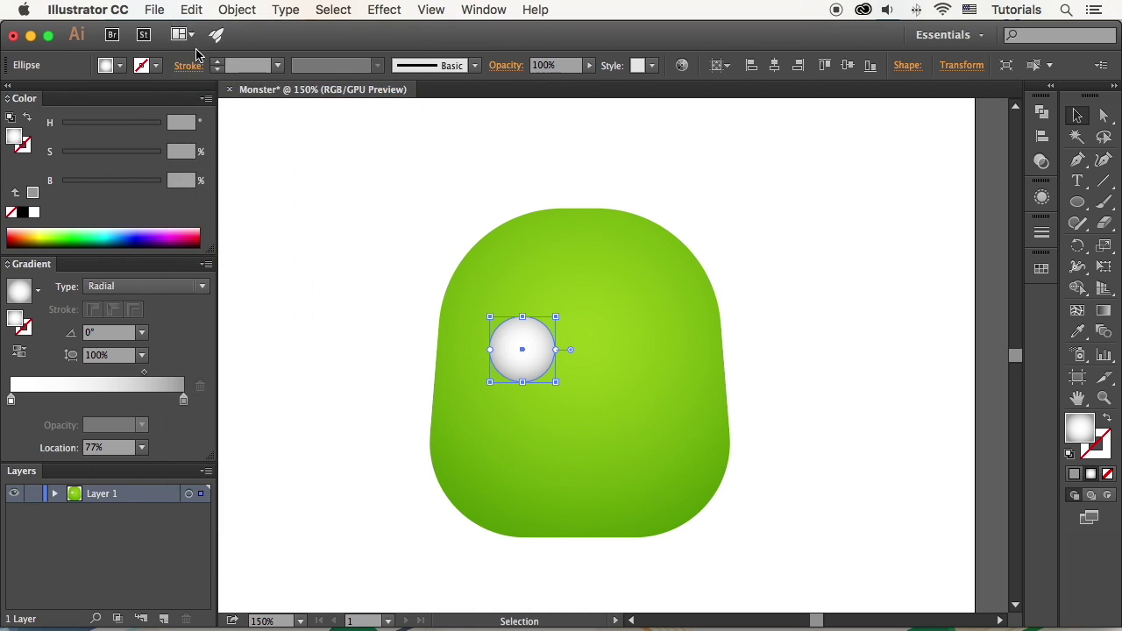
click(191, 10)
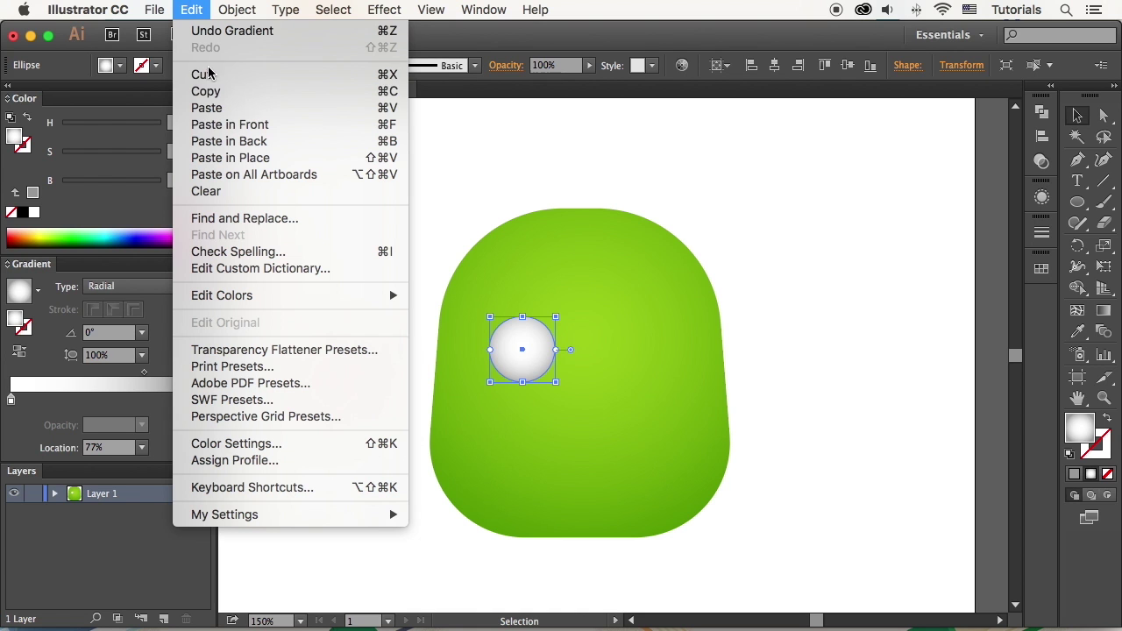
click(229, 125)
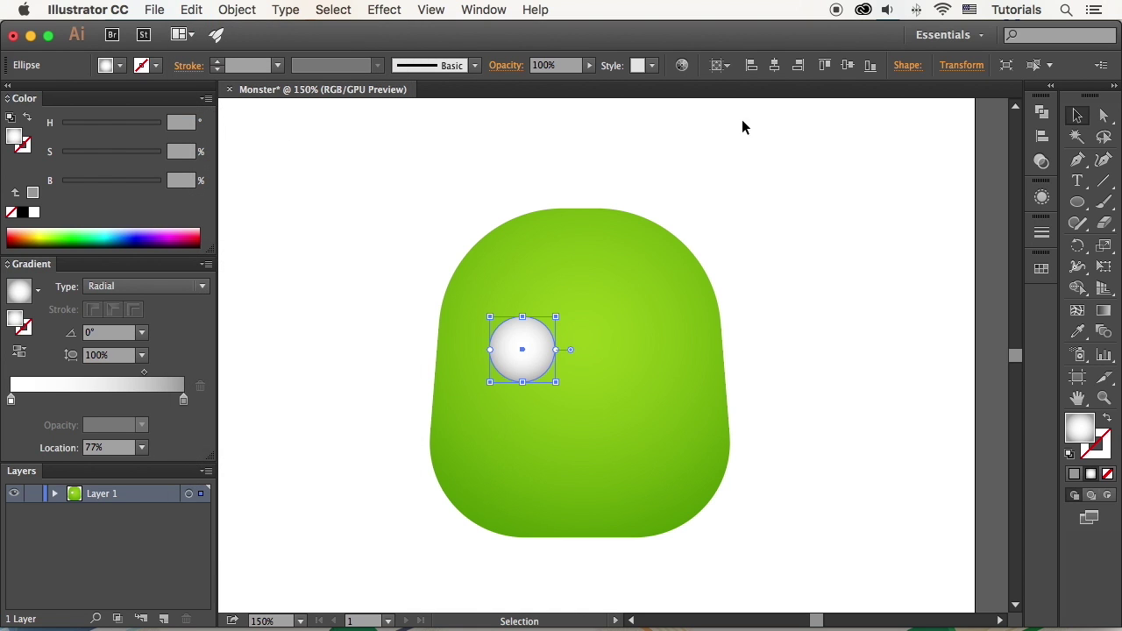
click(954, 66)
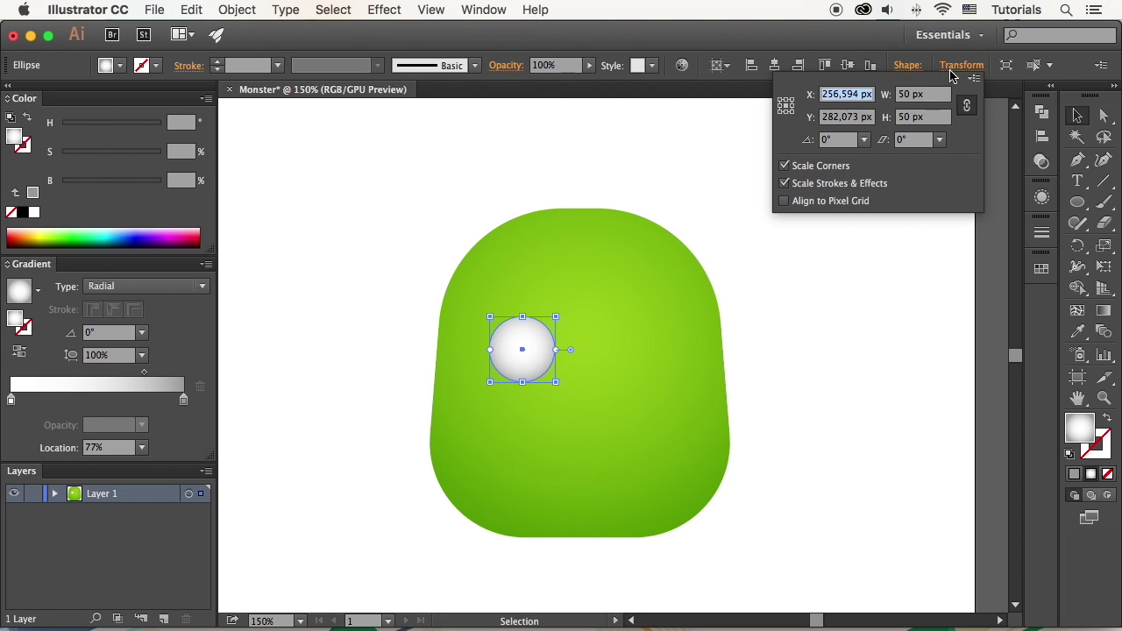
drag(926, 95, 897, 96)
text(20)
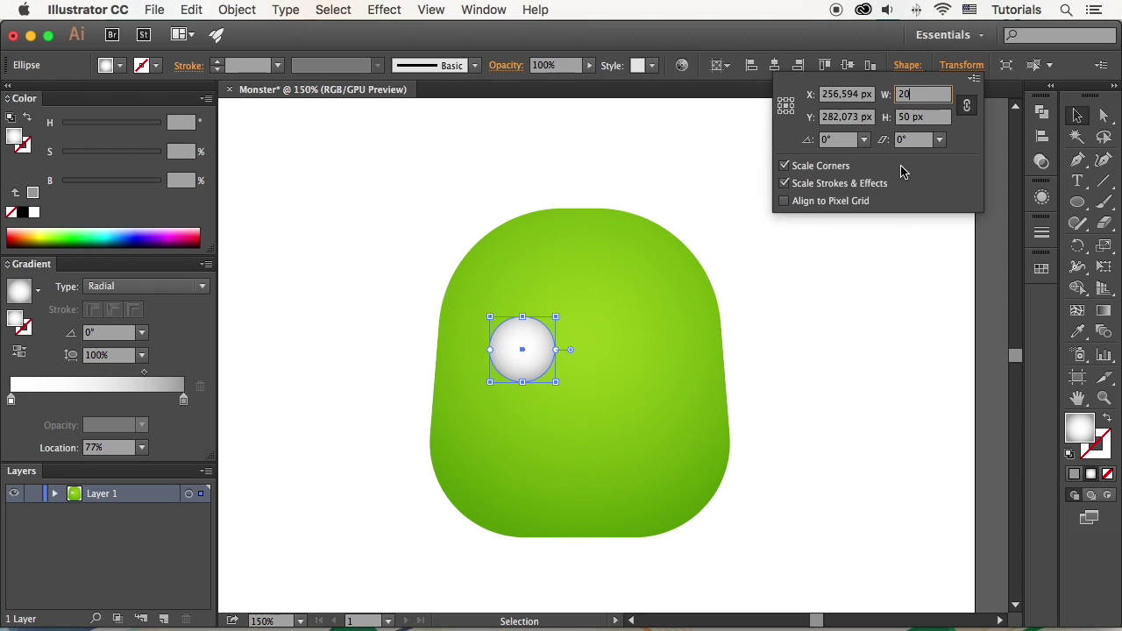
key(Return)
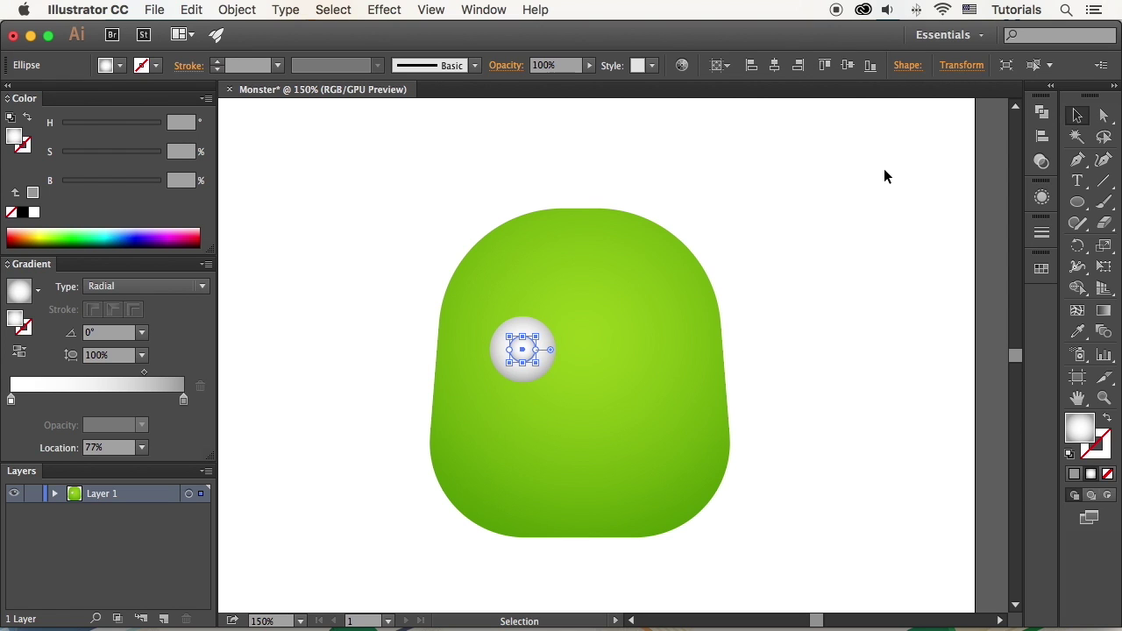
Recolour the pupil's gradient stops red and dark red, then deselect it
click(11, 402)
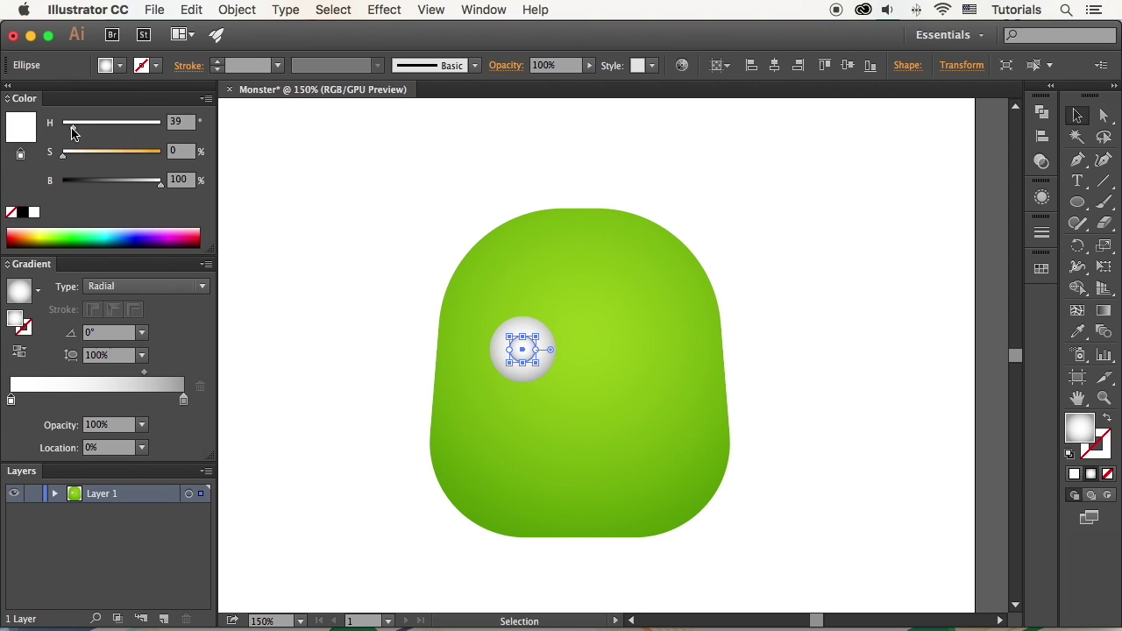
drag(64, 153, 150, 158)
click(183, 400)
click(10, 399)
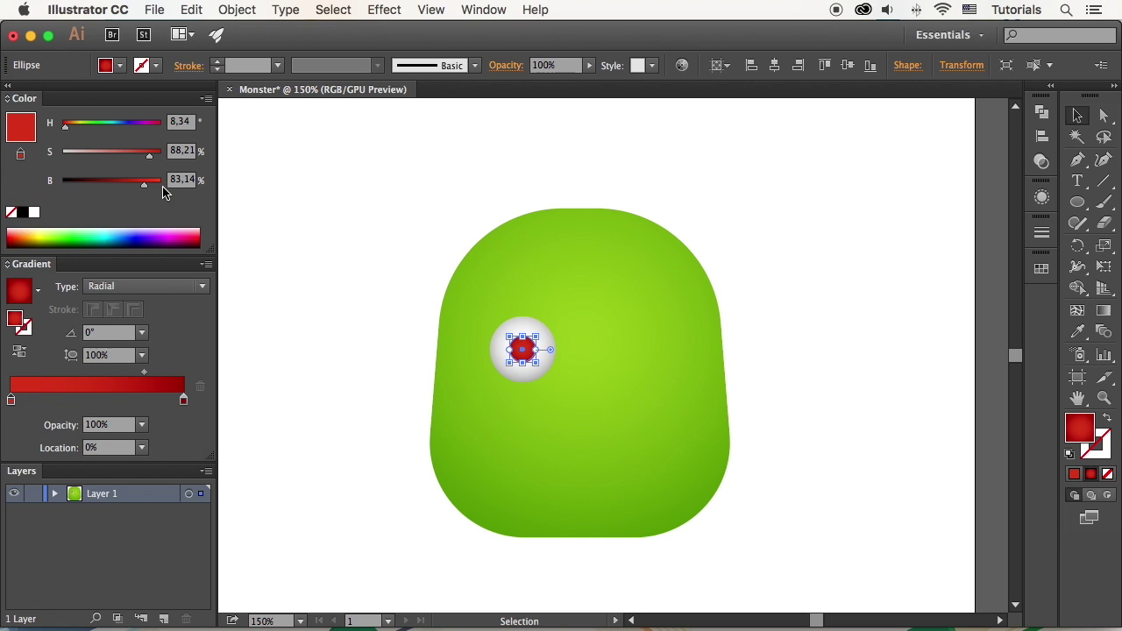
click(392, 340)
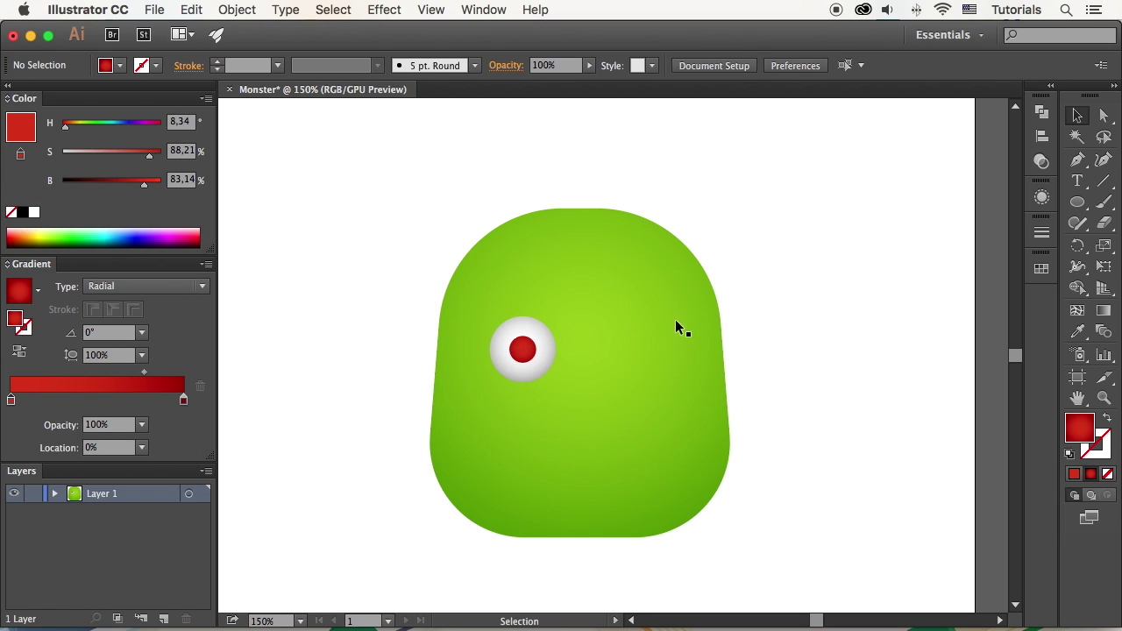
Add a small solid white highlight ellipse on the pupil
click(1077, 201)
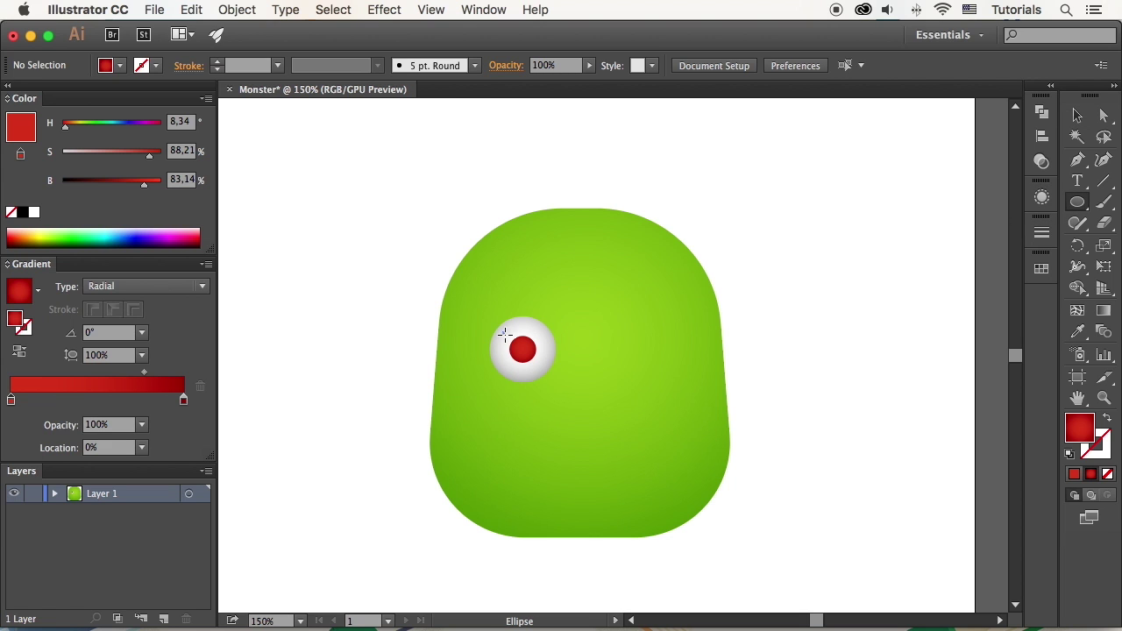
drag(505, 333, 524, 348)
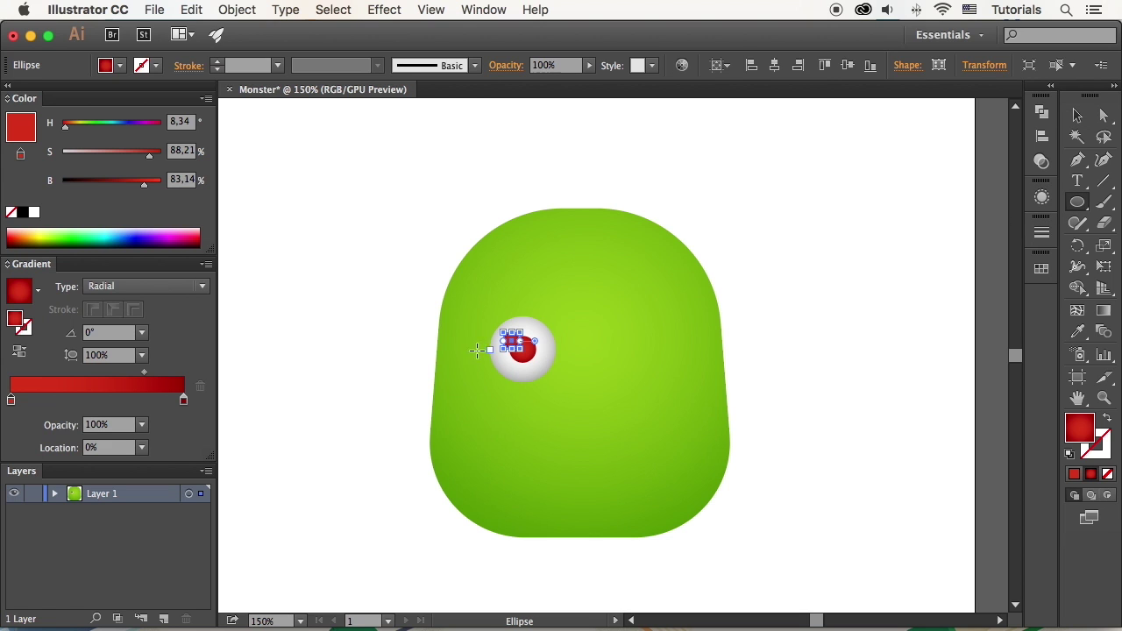
click(33, 212)
click(11, 212)
click(34, 213)
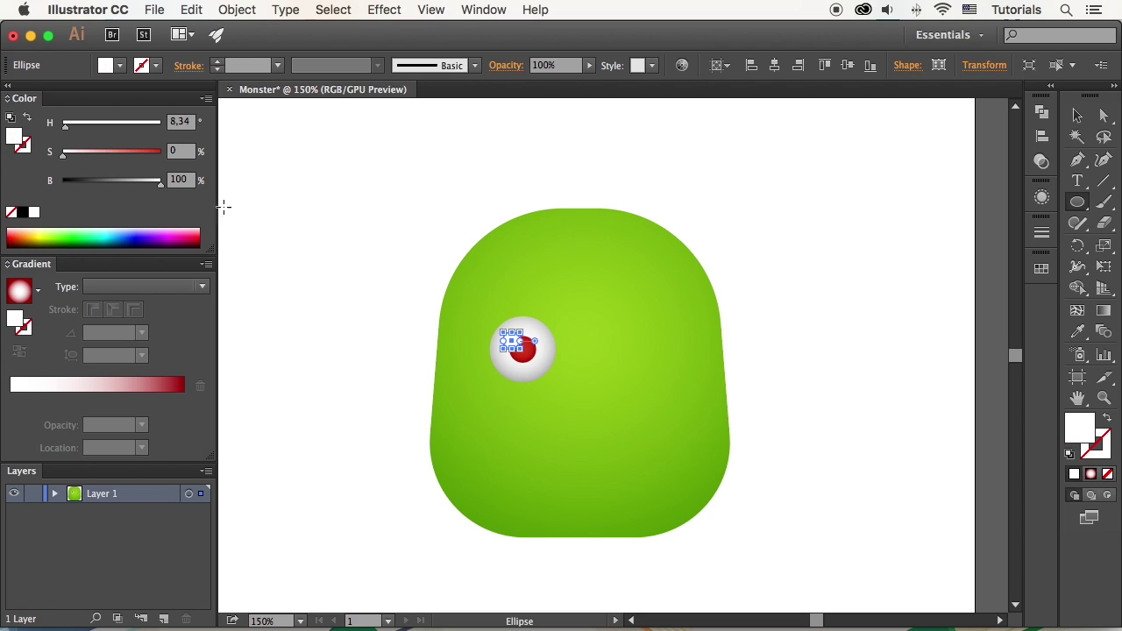
click(1077, 115)
click(778, 256)
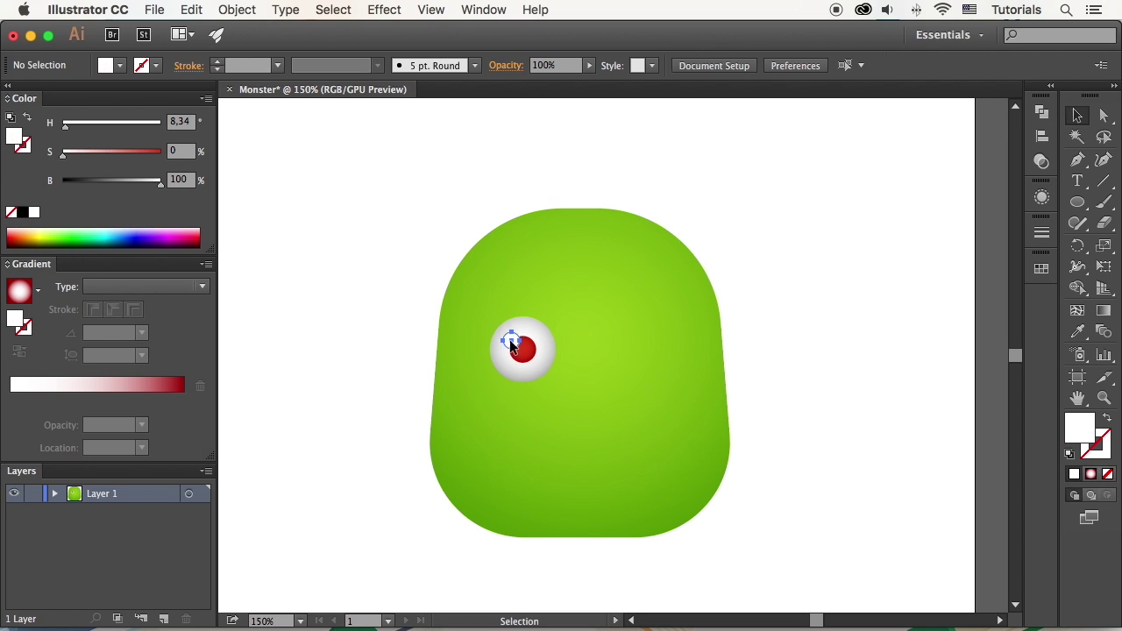
Group the eyeball pieces and drag a copy to the right
shift+click(524, 368)
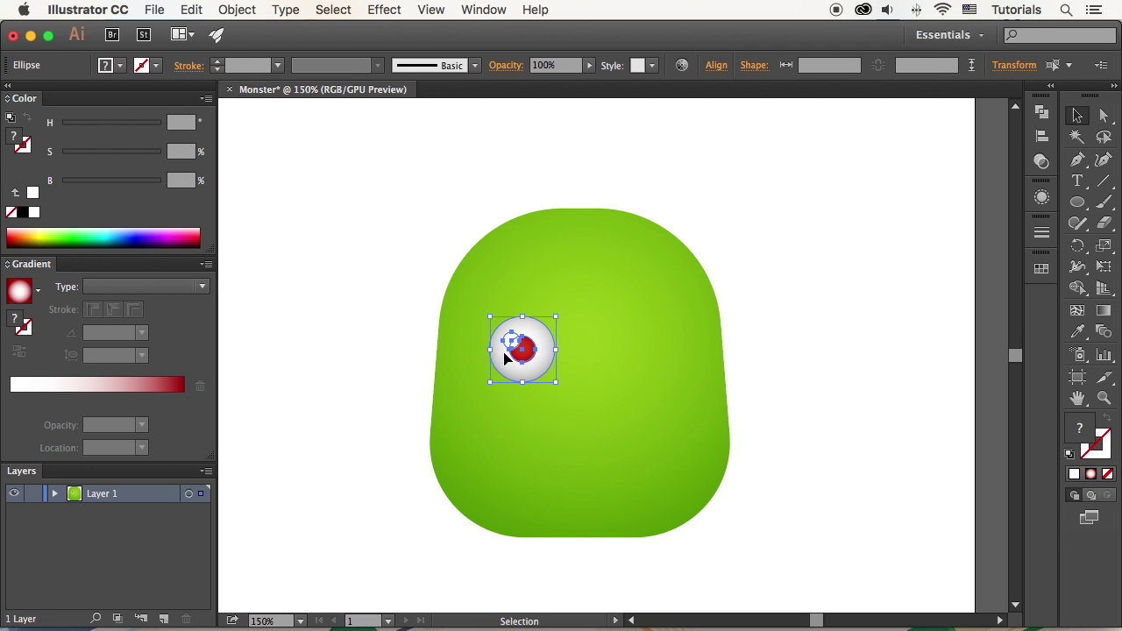
right_click(519, 341)
click(560, 425)
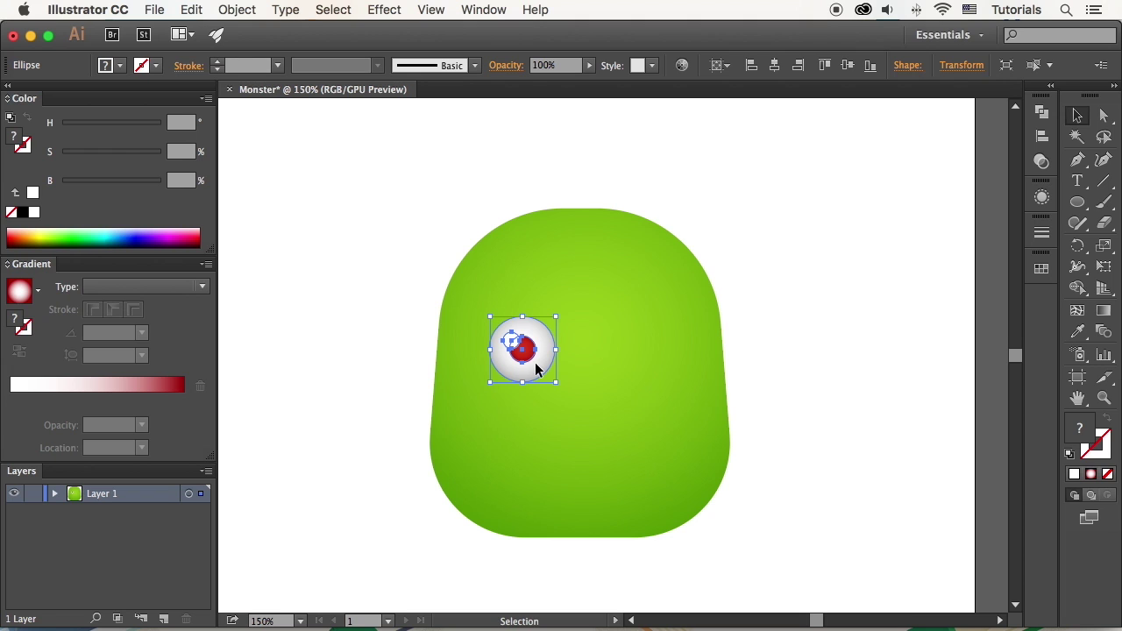
drag(541, 368, 651, 375)
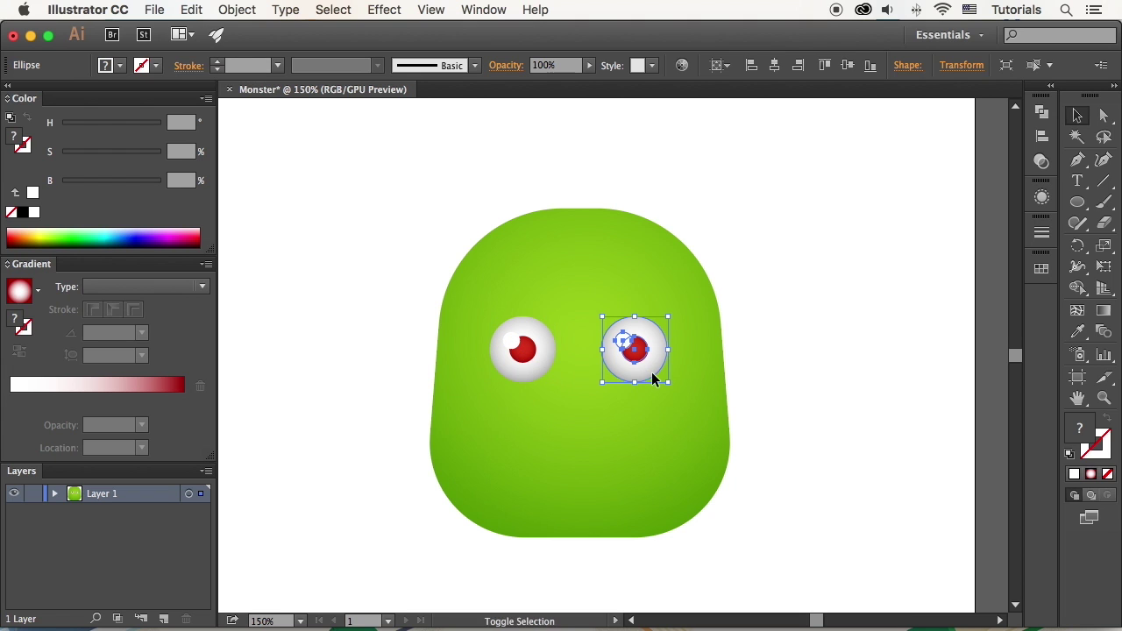
Nudge the left eye left and the right eye right to space them evenly
click(537, 363)
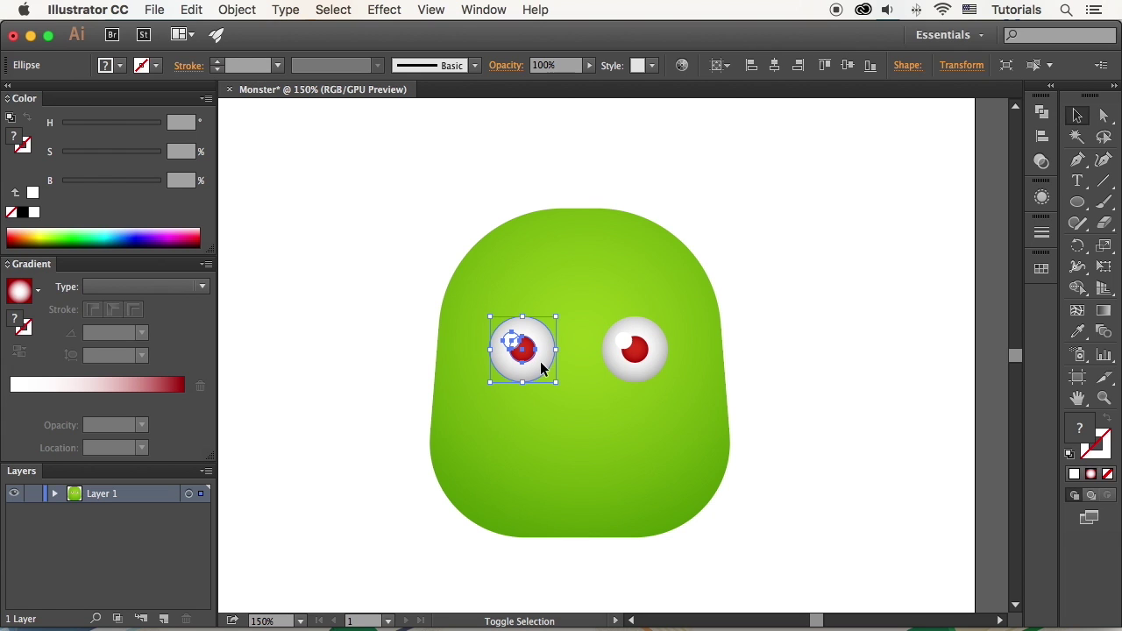
key(Left)
key(Left)
key(Left)
key(Left)
key(Left)
click(613, 359)
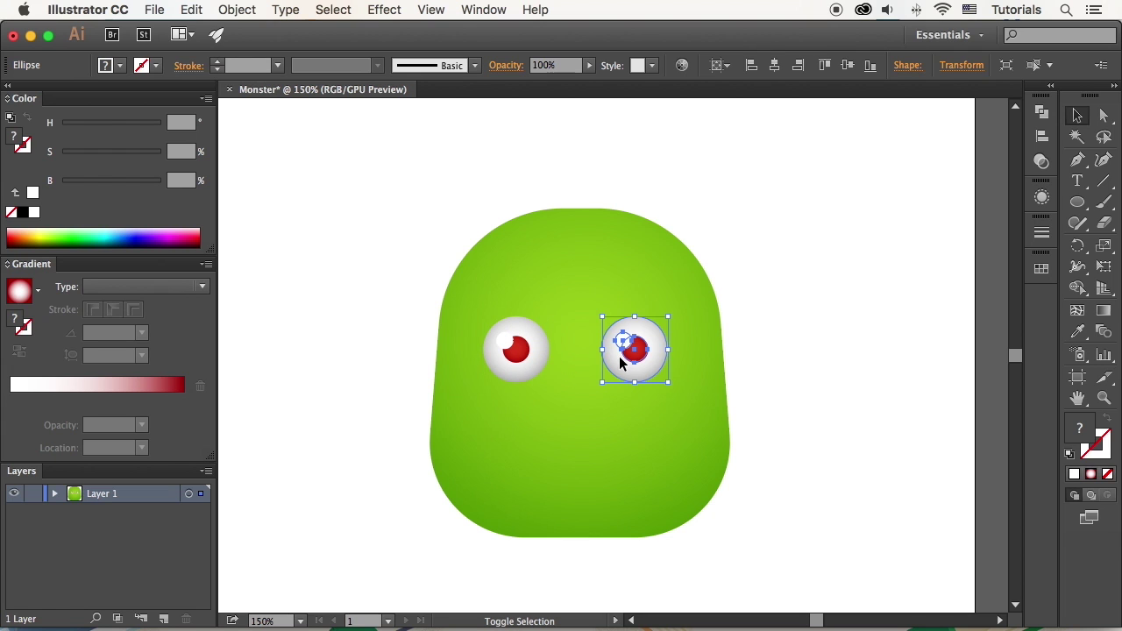
key(Right)
key(Right)
key(Right)
key(Right)
key(Right)
click(756, 333)
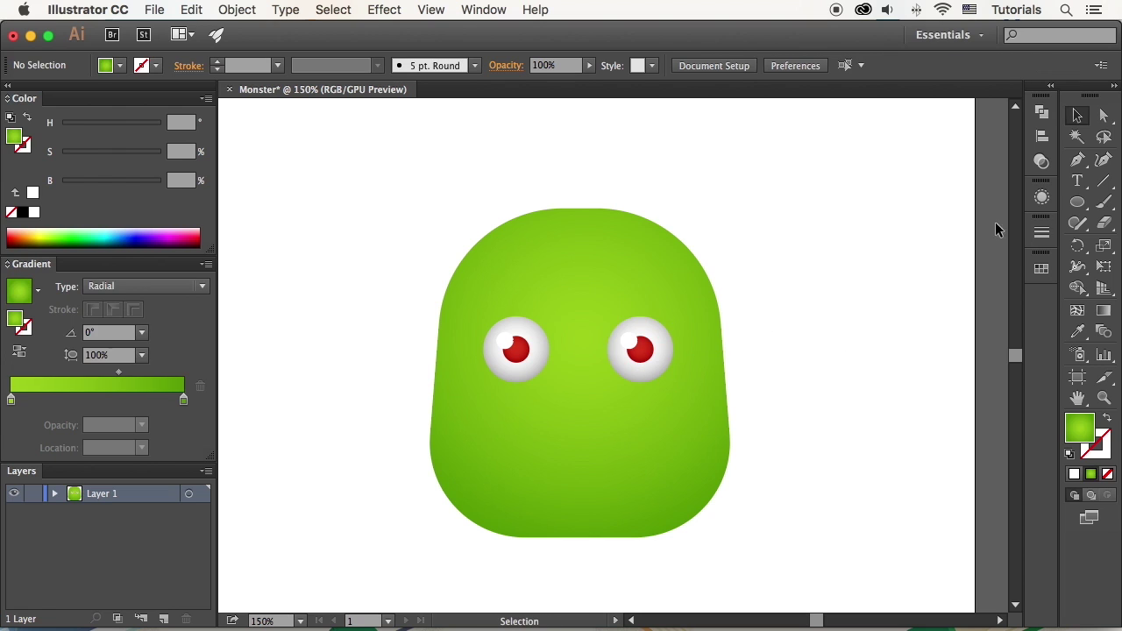
Draw a flat mouth ellipse below the eyes with the pupil's red gradient, made slightly pinker
click(1077, 202)
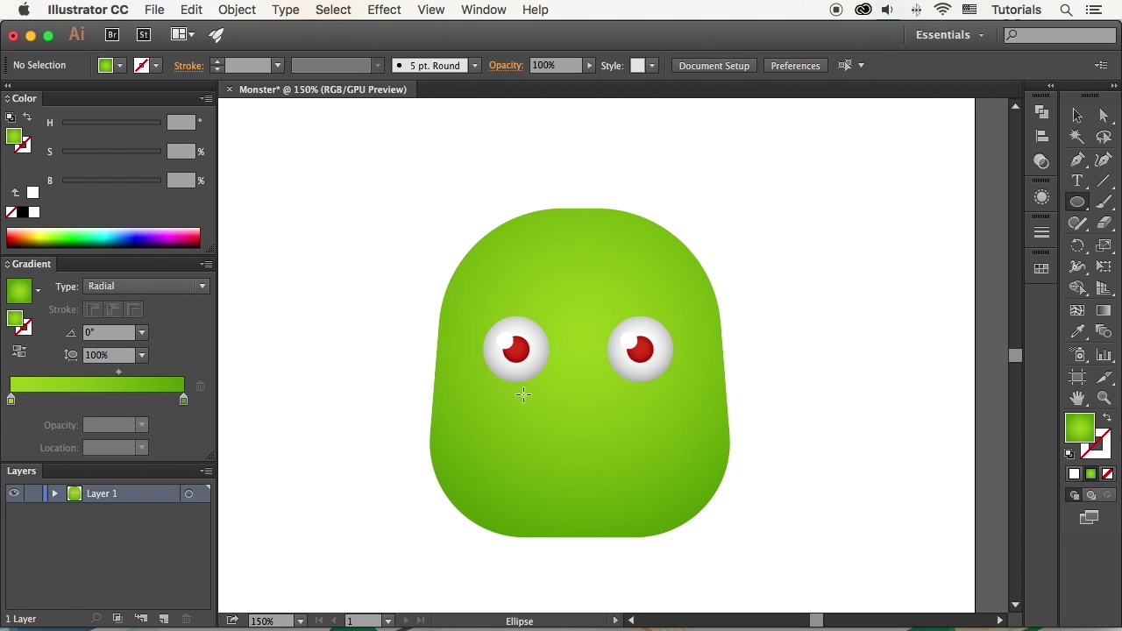
drag(523, 395, 638, 419)
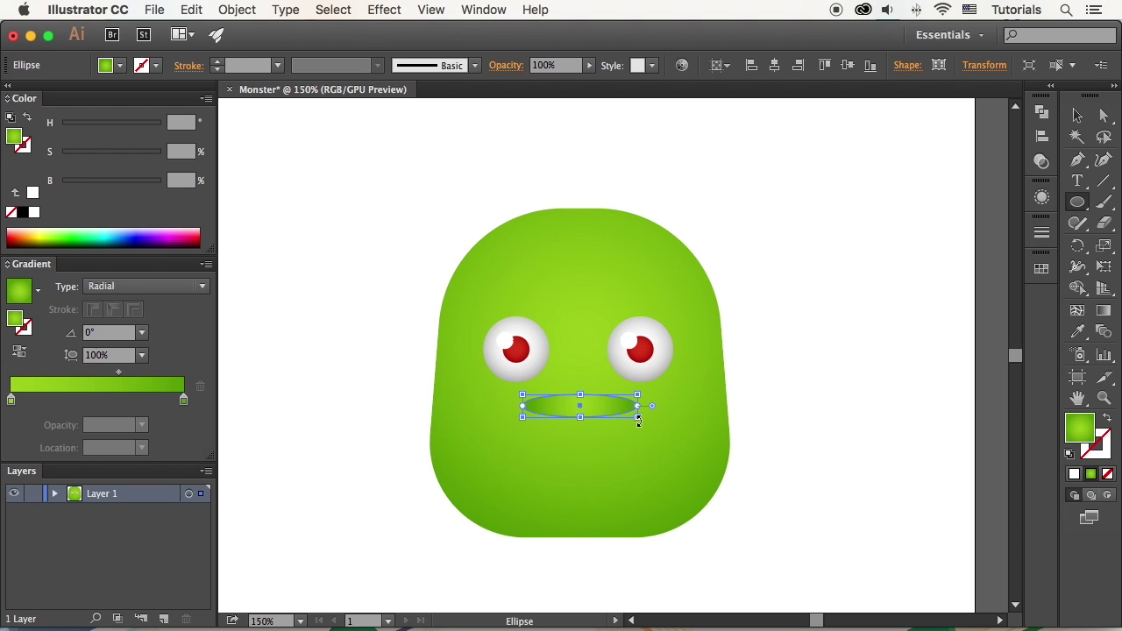
click(1077, 331)
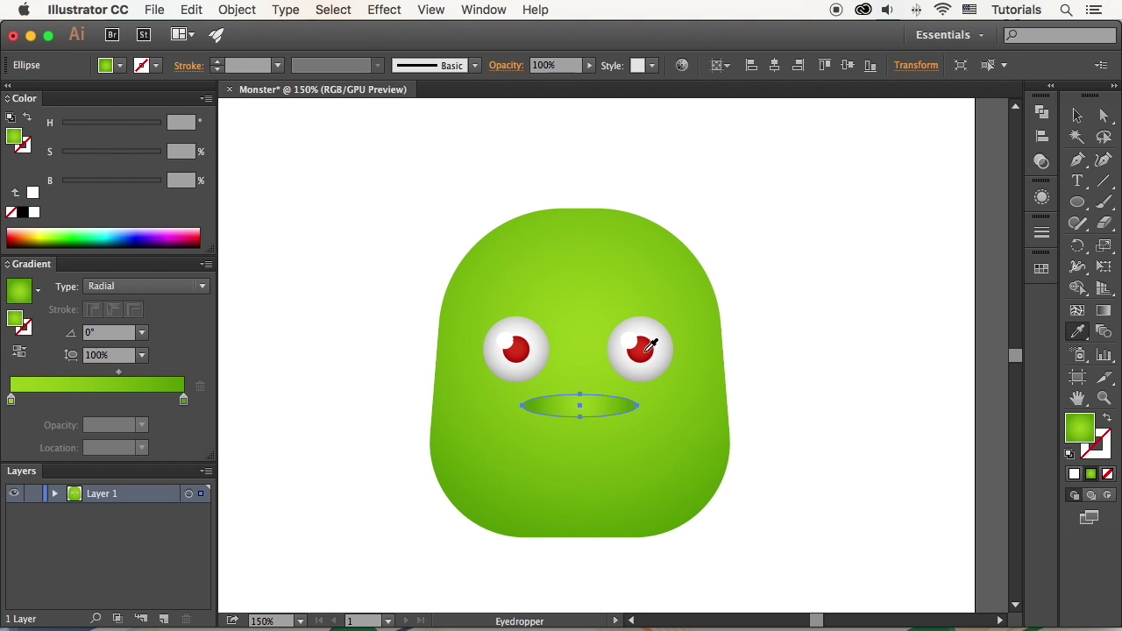
click(645, 354)
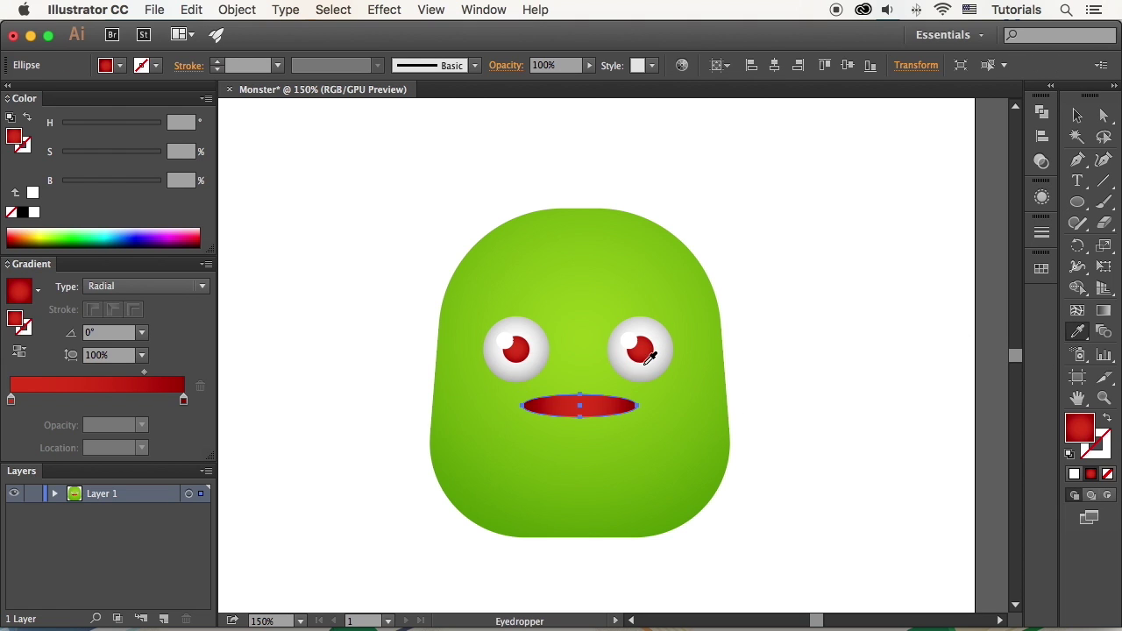
click(11, 400)
drag(146, 154, 133, 156)
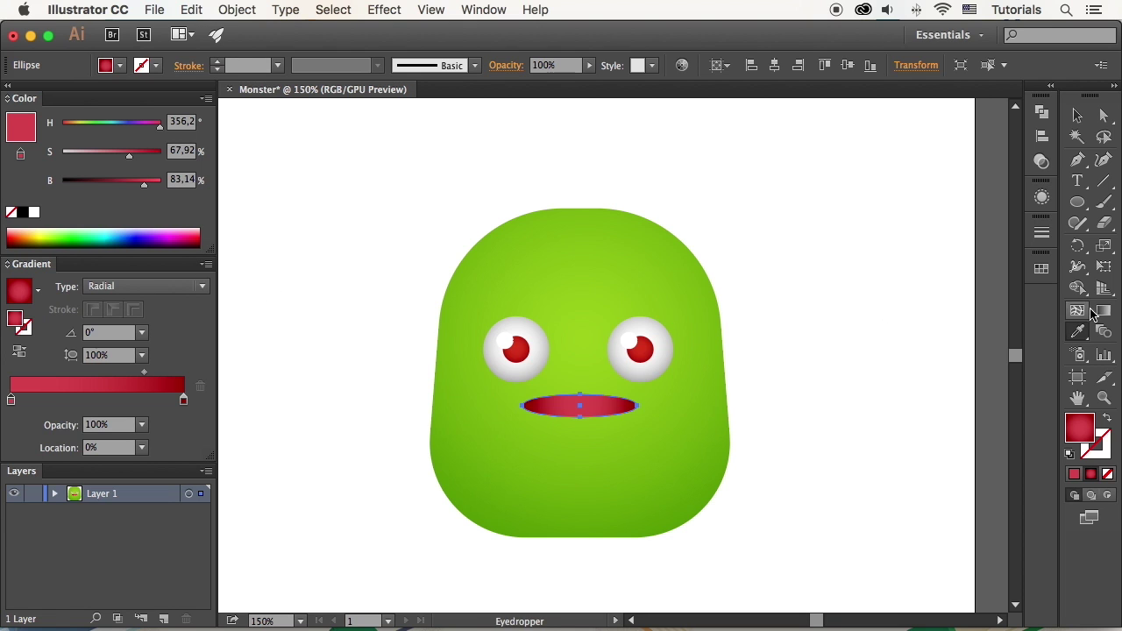
Shift the mouth gradient's centre down and squash it vertically
click(1103, 310)
drag(589, 412, 594, 417)
drag(583, 372, 581, 386)
Pull the mouth's bottom anchor down into a half-moon grin
click(1103, 115)
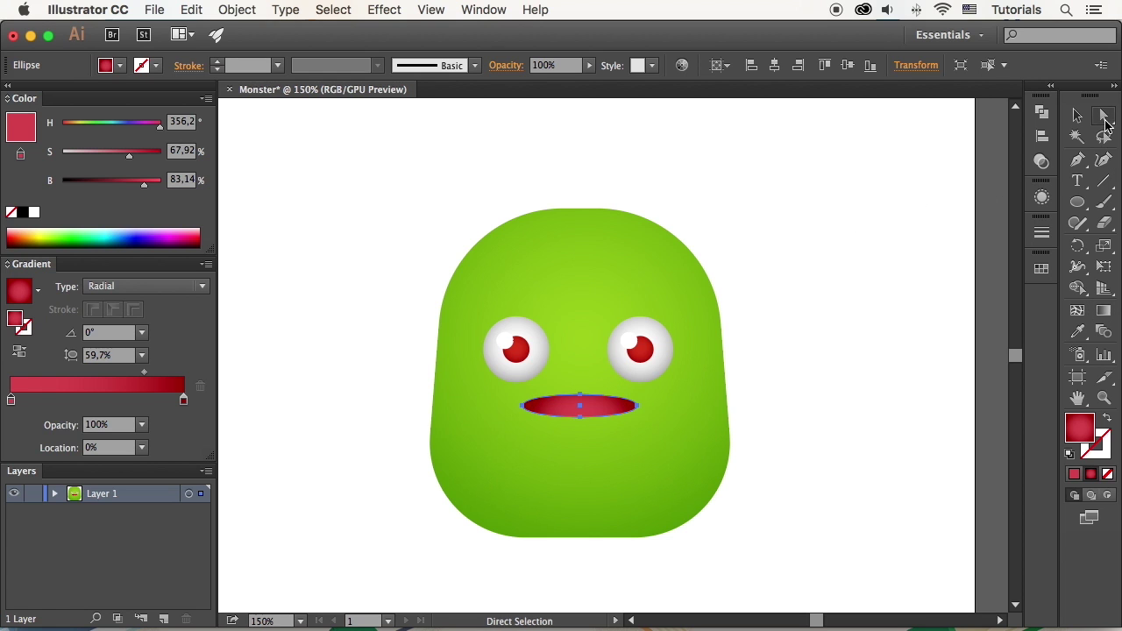
key(super+equal)
scroll(763, 399, down, 2)
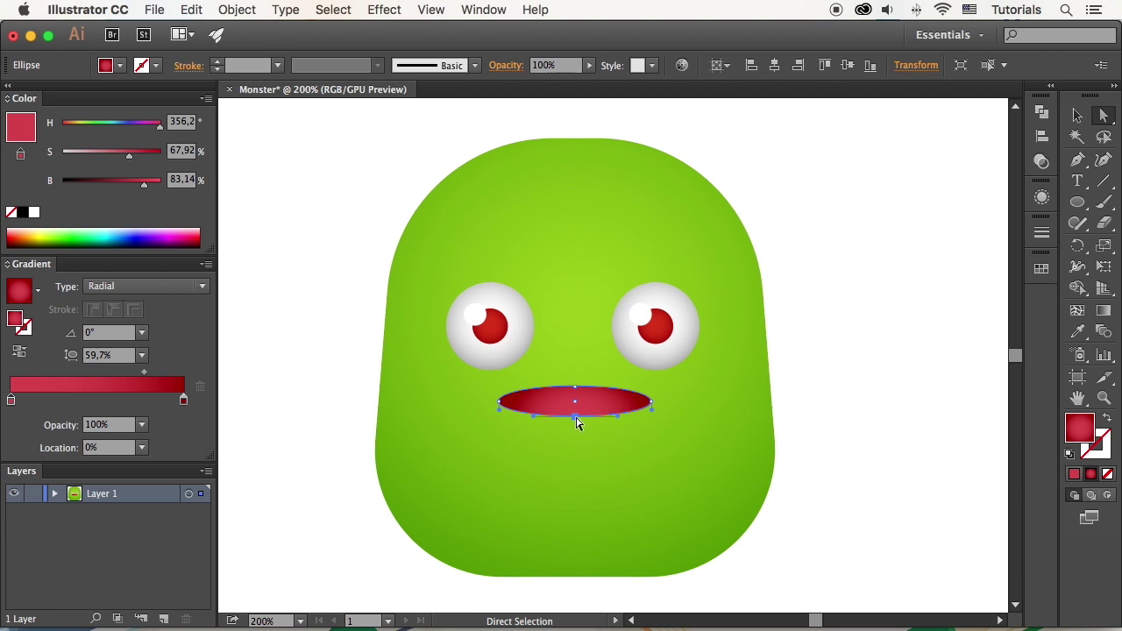
drag(574, 418, 574, 431)
click(849, 389)
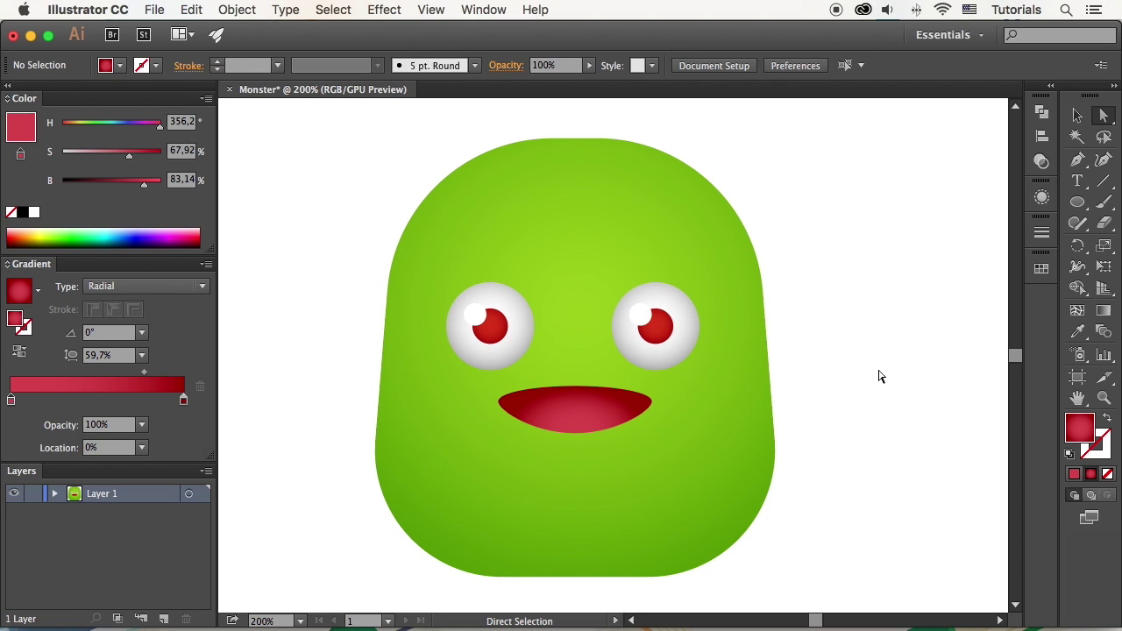
Draw a tall tooth ellipse with a vertical linear grey-to-white gradient
click(1077, 202)
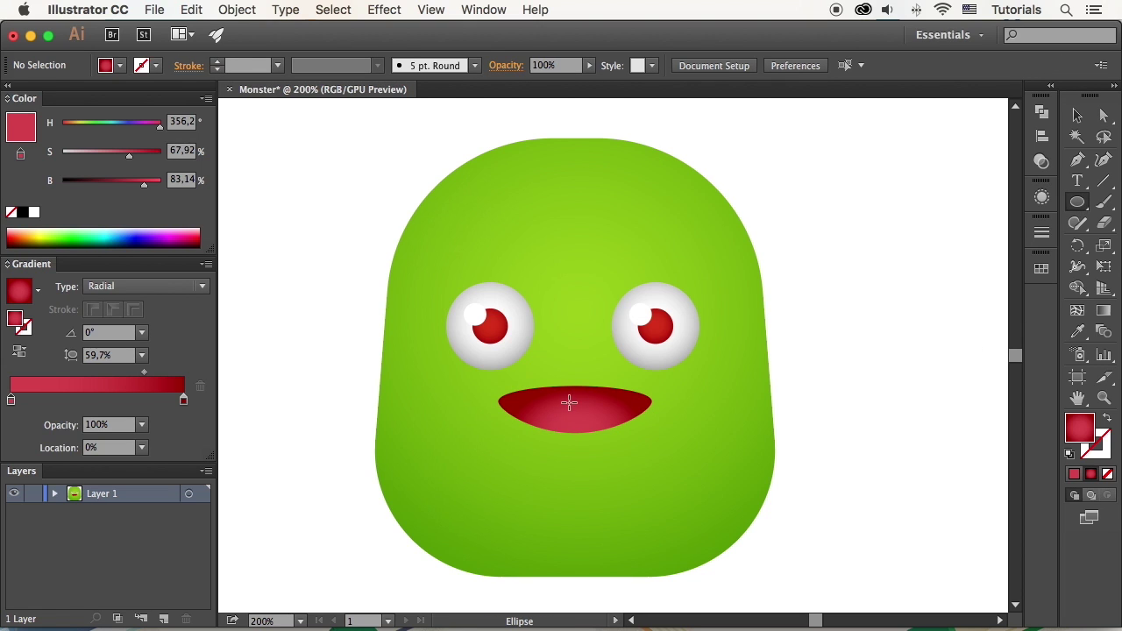
drag(534, 360, 556, 417)
click(1077, 331)
click(683, 351)
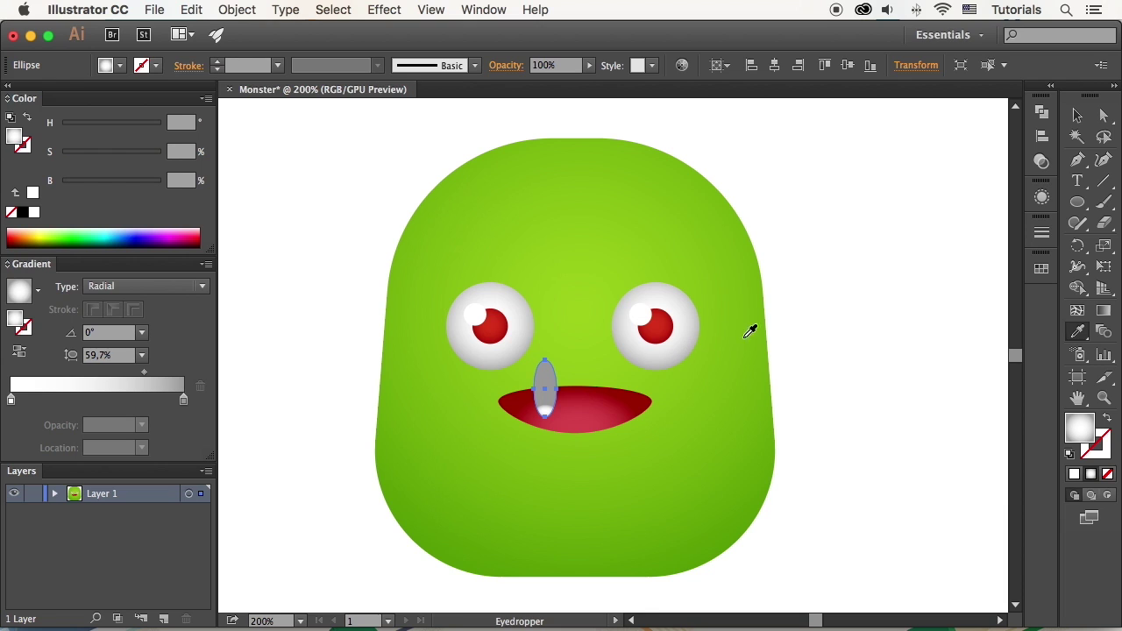
click(1103, 310)
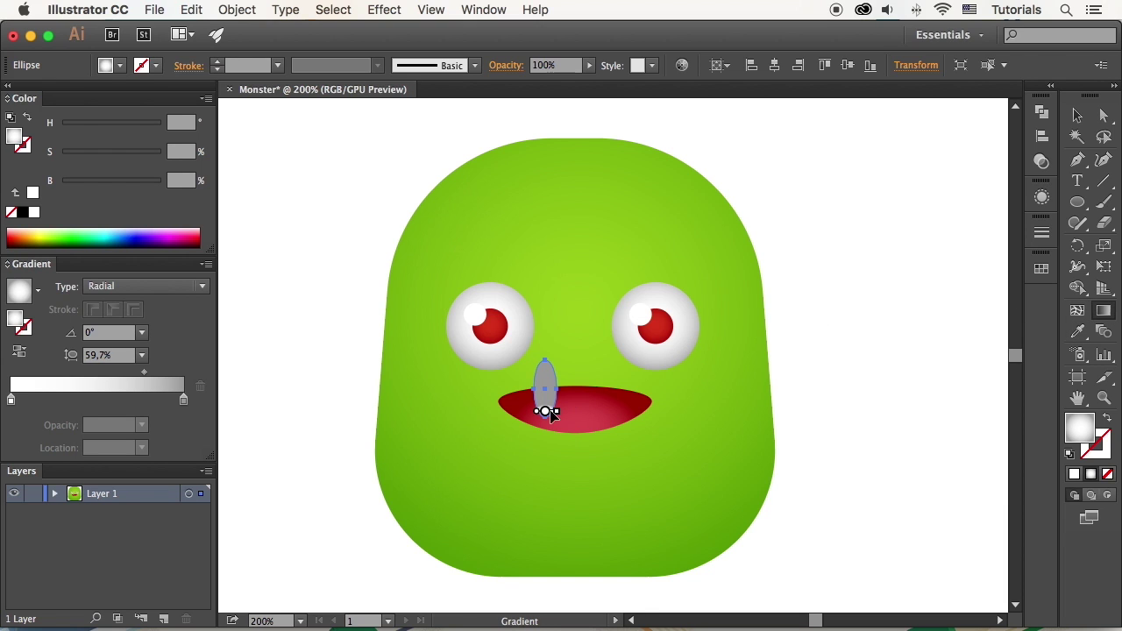
click(161, 287)
click(160, 305)
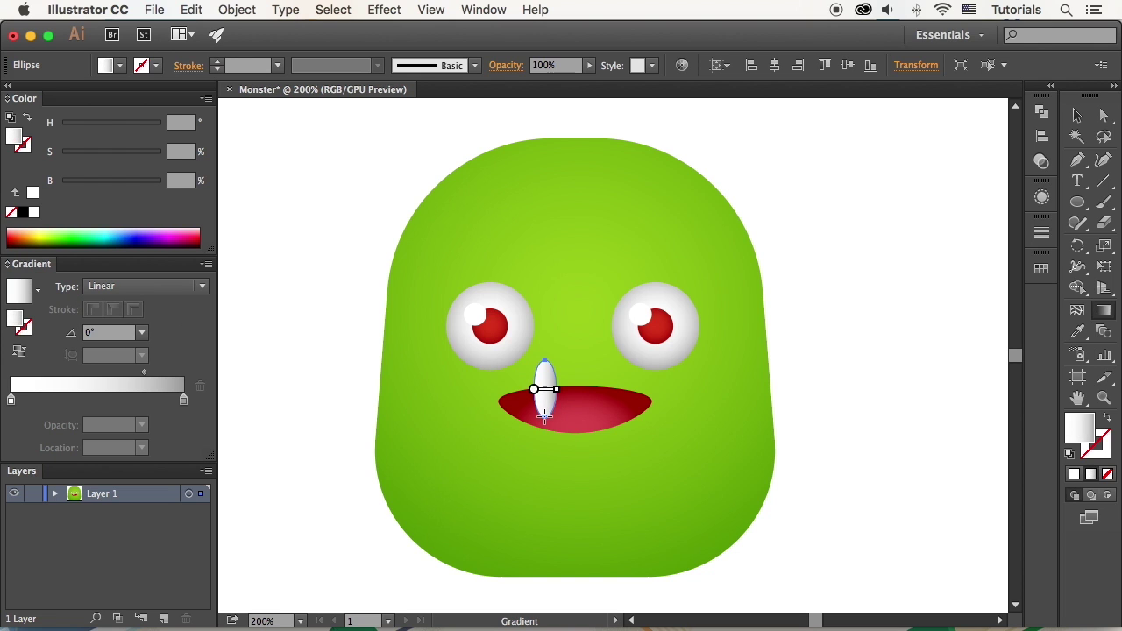
drag(546, 417, 548, 389)
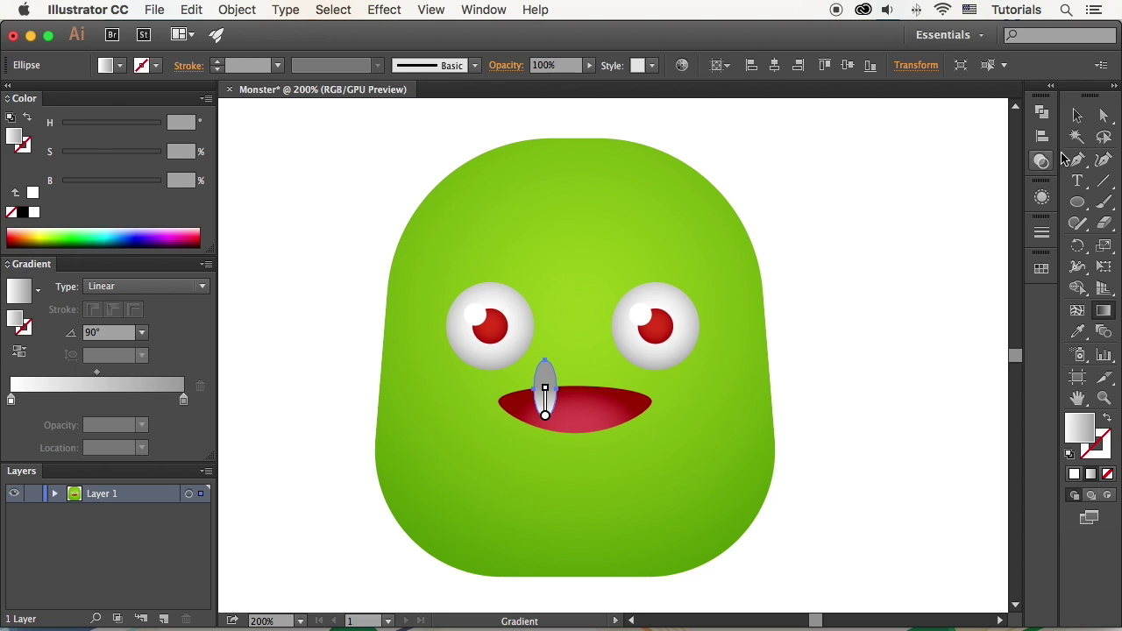
Duplicate the tooth to the right and space both teeth symmetrically on the mouth
click(1077, 116)
click(854, 294)
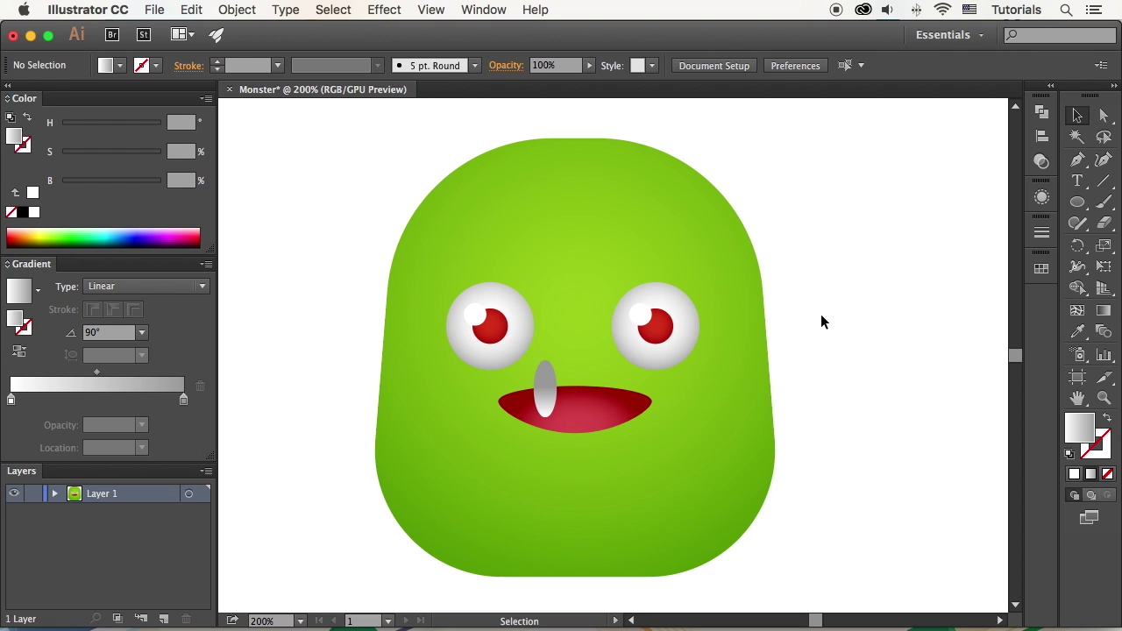
drag(544, 405, 614, 405)
shift+click(545, 410)
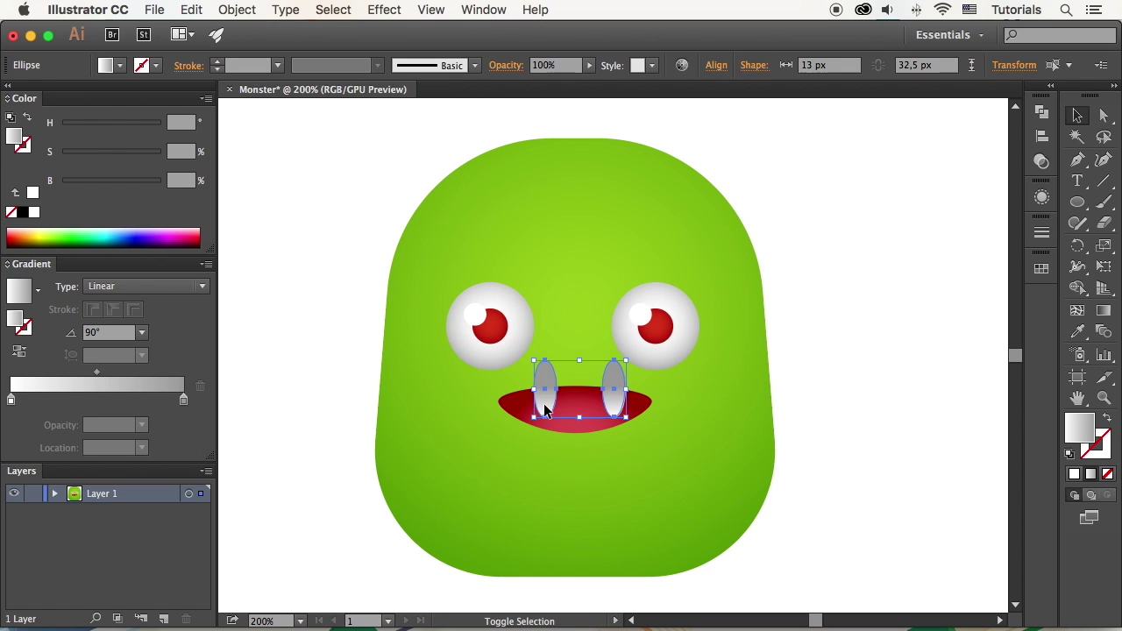
drag(544, 409, 536, 409)
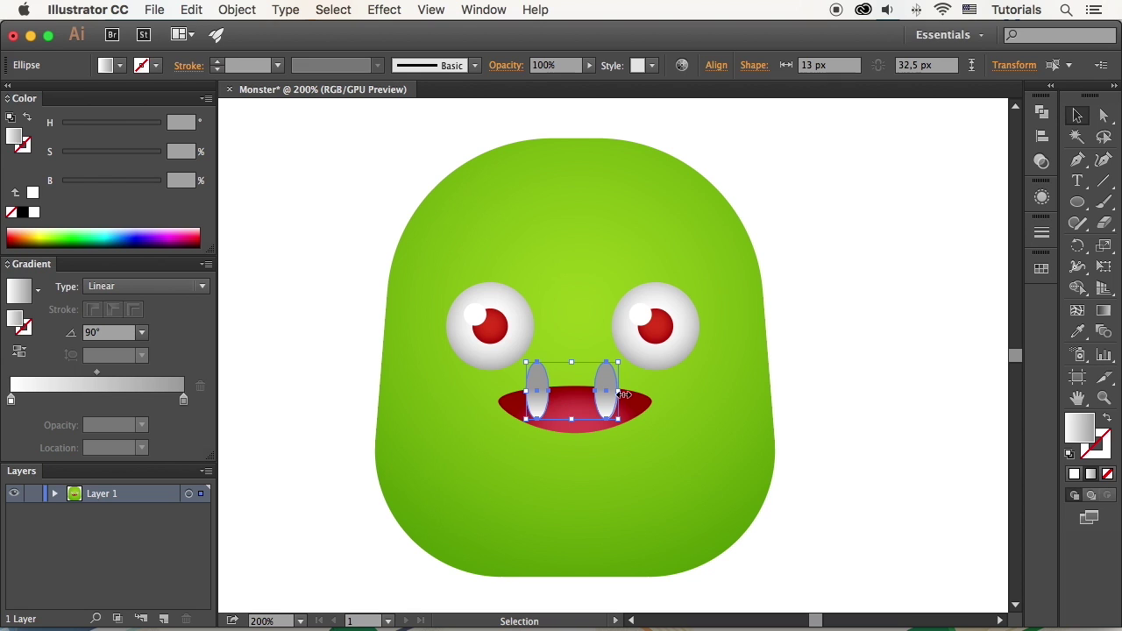
mouse_move(623, 395)
mouse_down()
mouse_move(647, 395)
mouse_move(614, 398)
mouse_up()
click(670, 395)
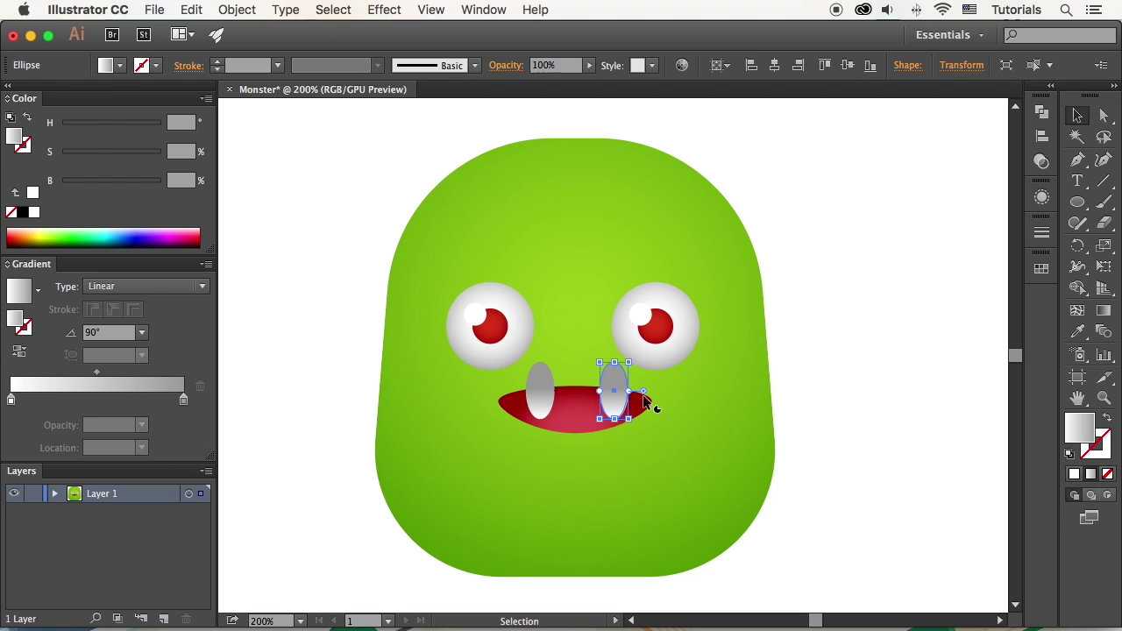
click(854, 347)
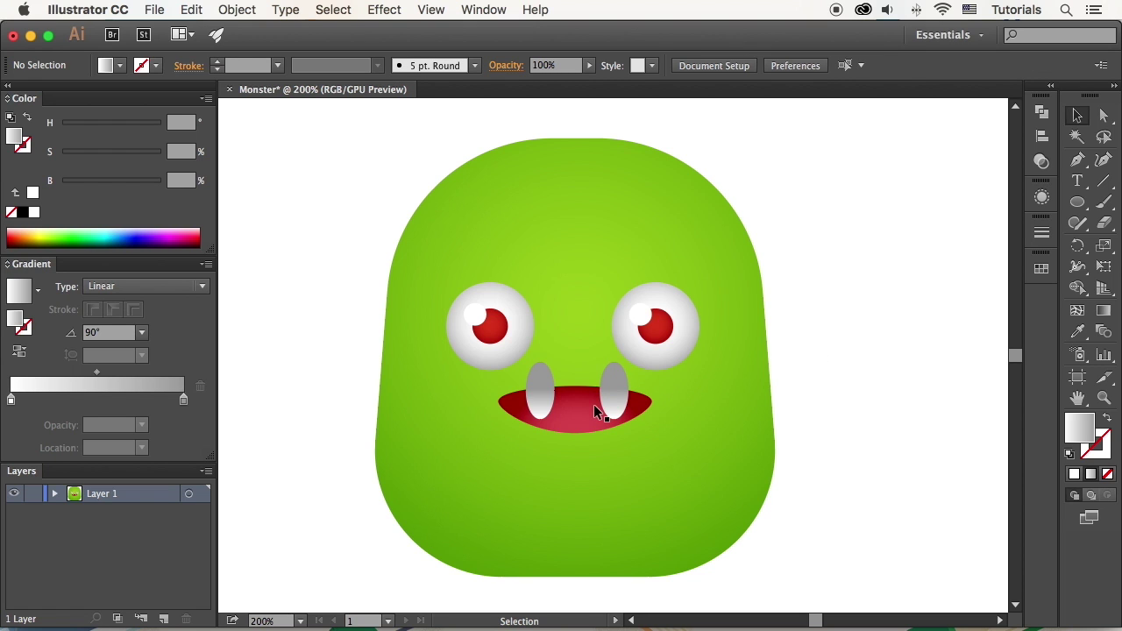
Select both teeth together with the mouth
click(535, 406)
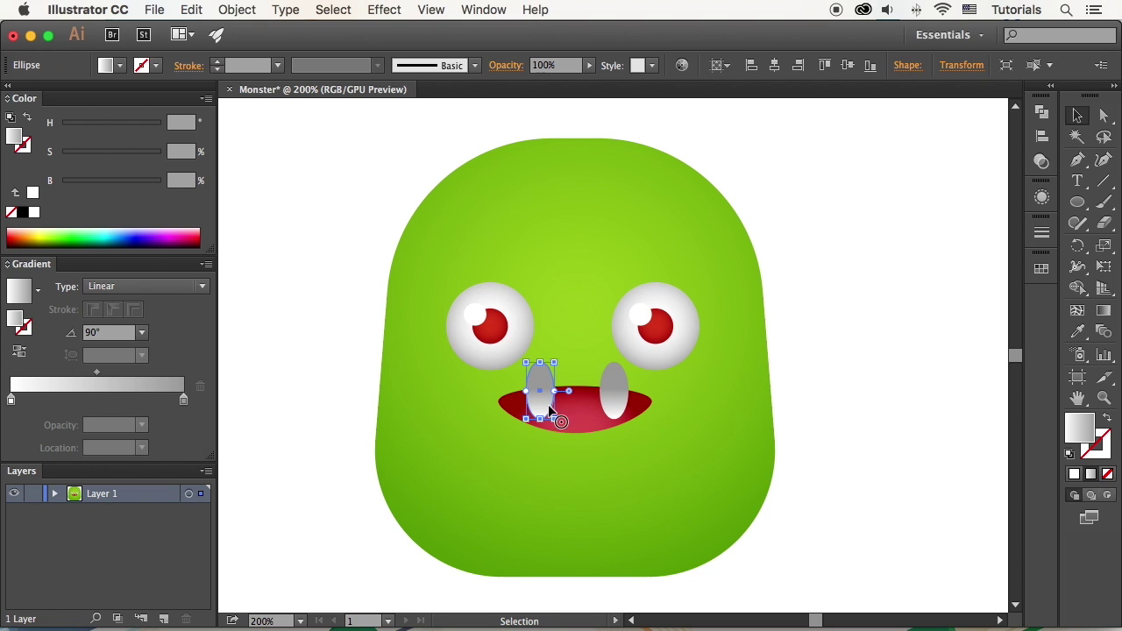
shift+click(611, 396)
shift+click(577, 416)
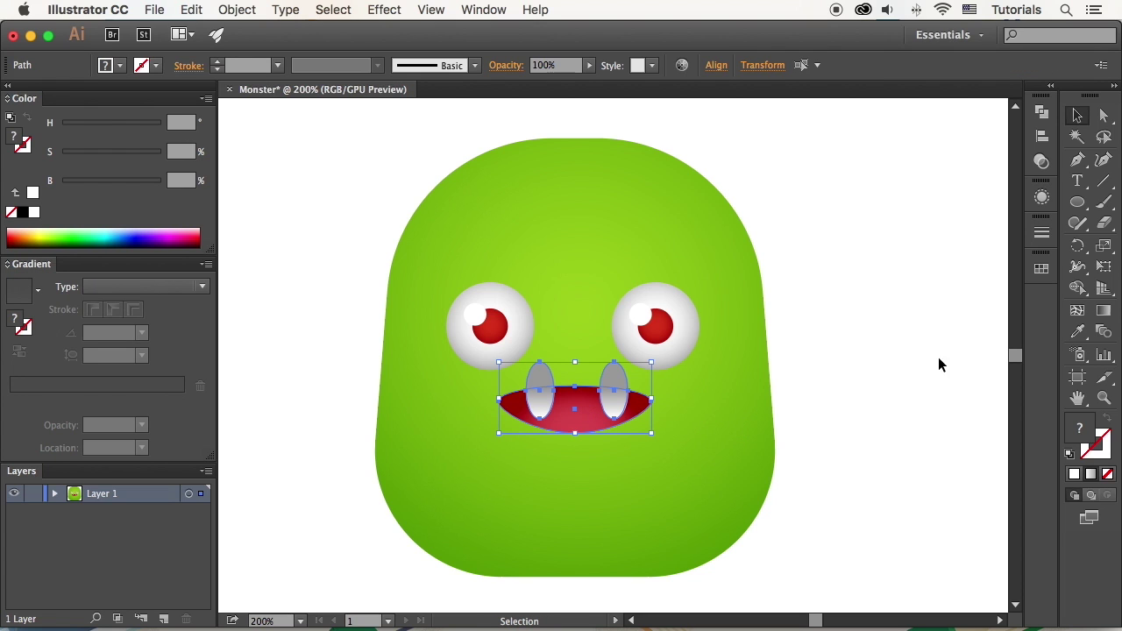
Trim both fangs to the mouth's upper edge with the Shape Builder
click(1070, 296)
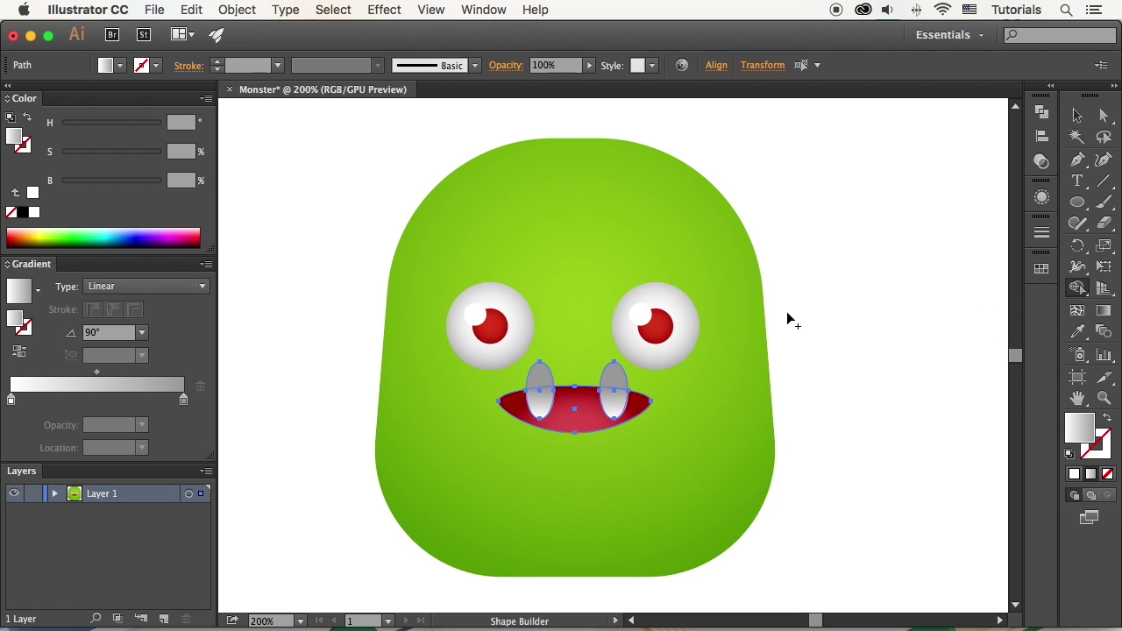
alt+click(613, 380)
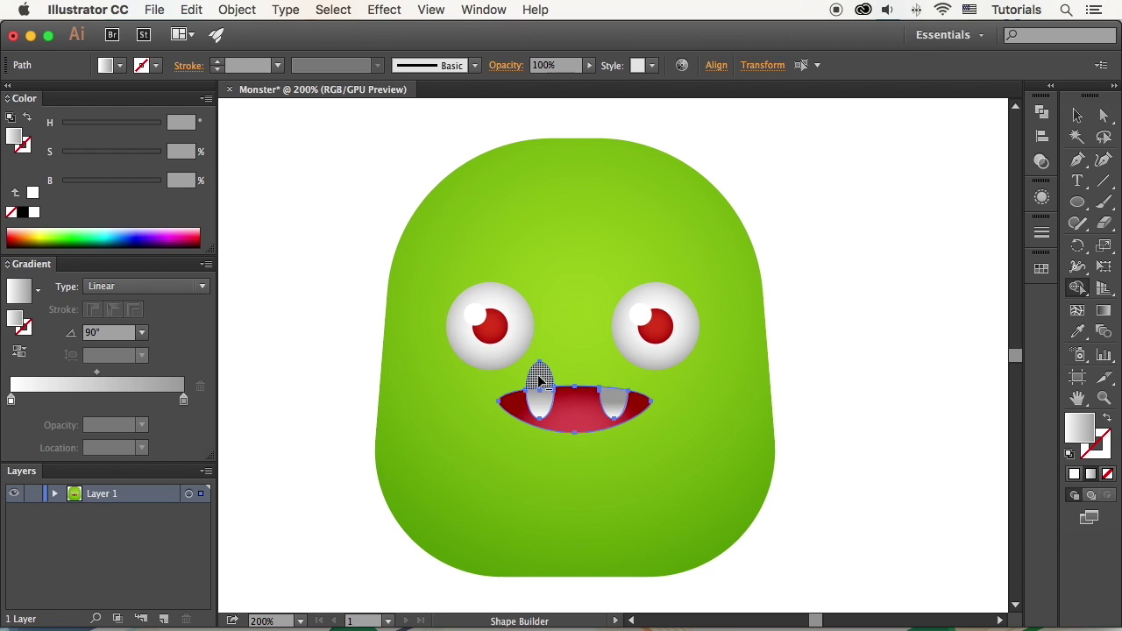
alt+click(538, 379)
Give both fangs one shared vertical white-to-grey linear gradient
key(a)
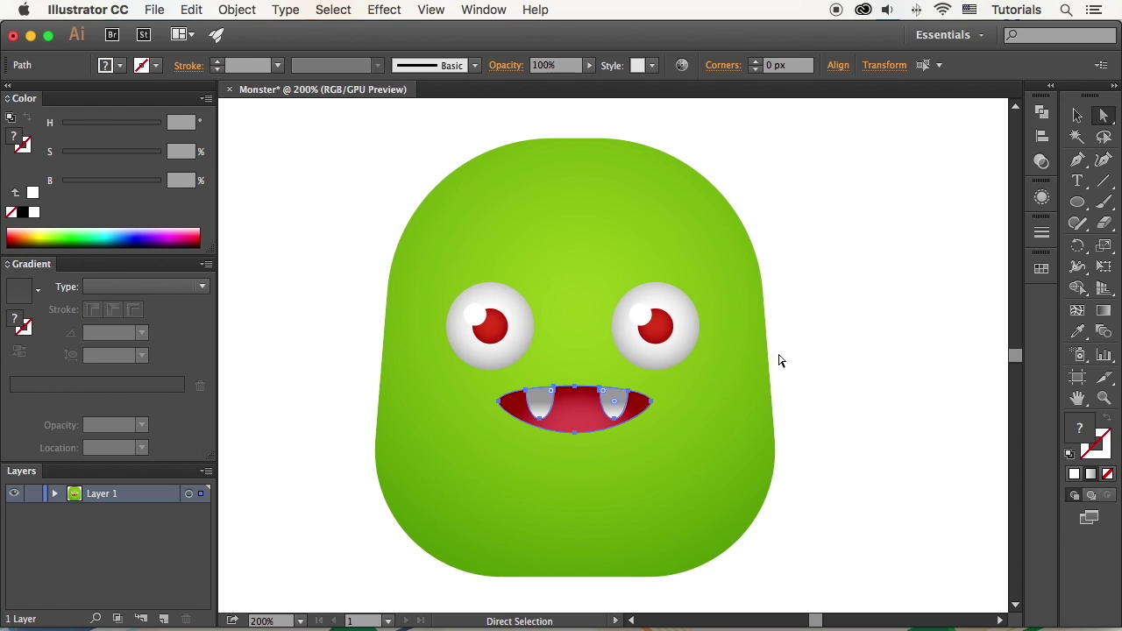
click(804, 359)
click(549, 412)
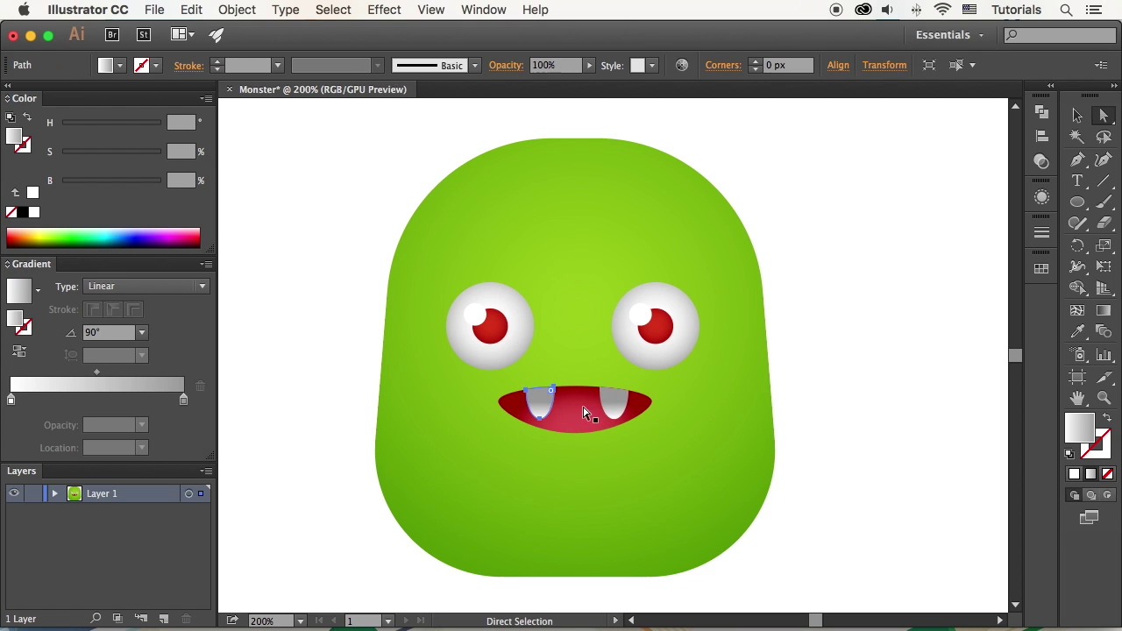
shift+click(613, 405)
click(1103, 310)
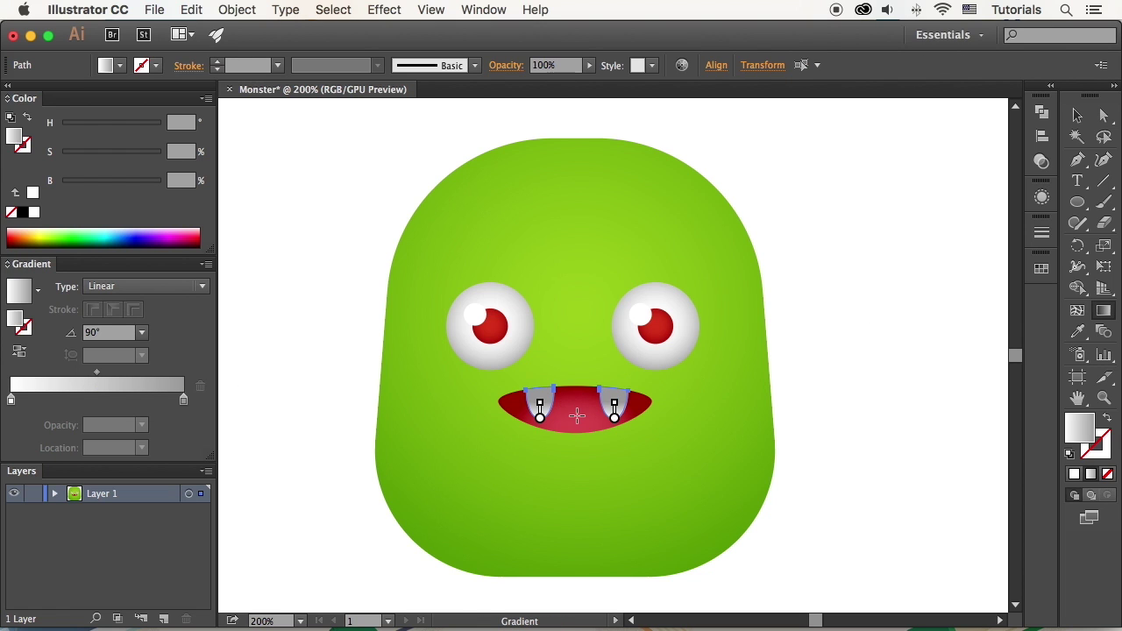
drag(576, 419, 575, 383)
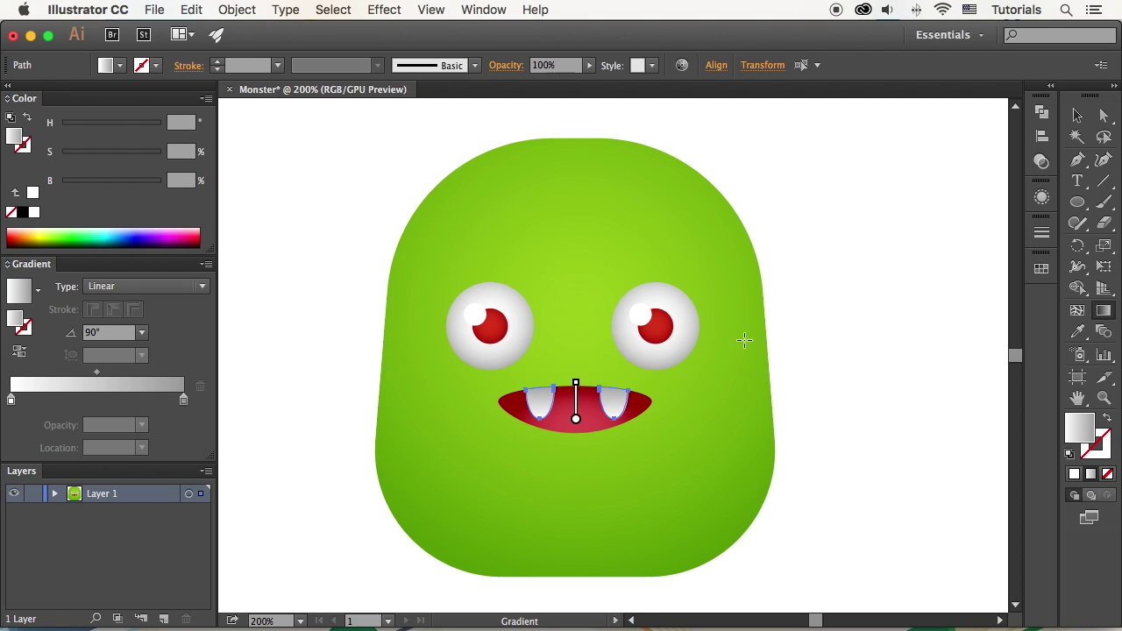
key(a)
click(833, 338)
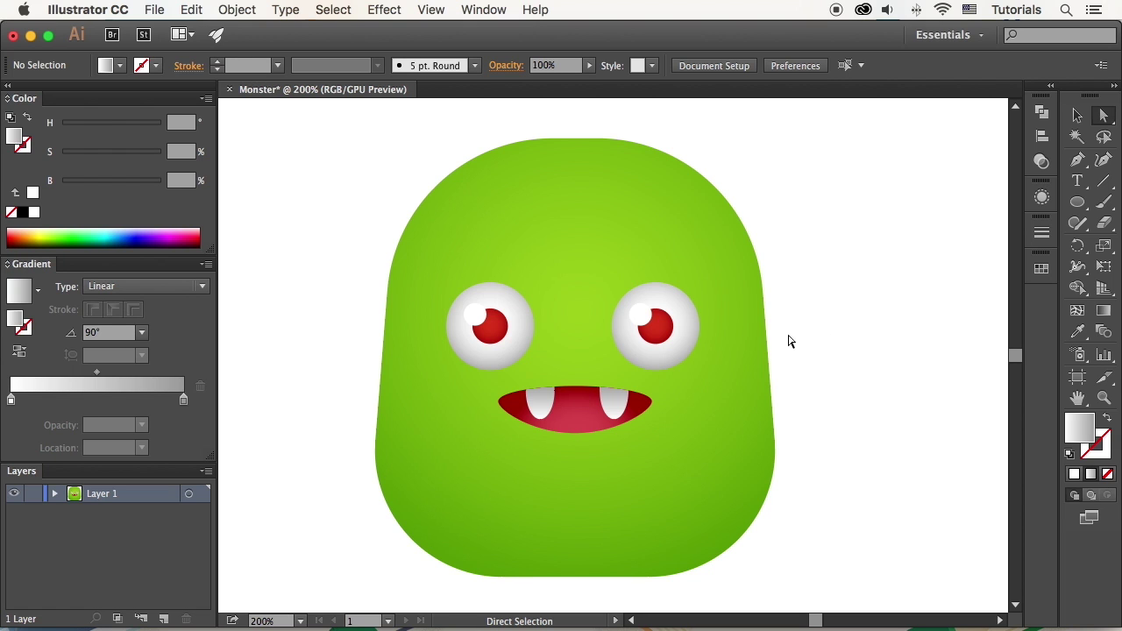
At 150% zoom, draw a tall ellipse left of the monster
key(super+minus)
key(l)
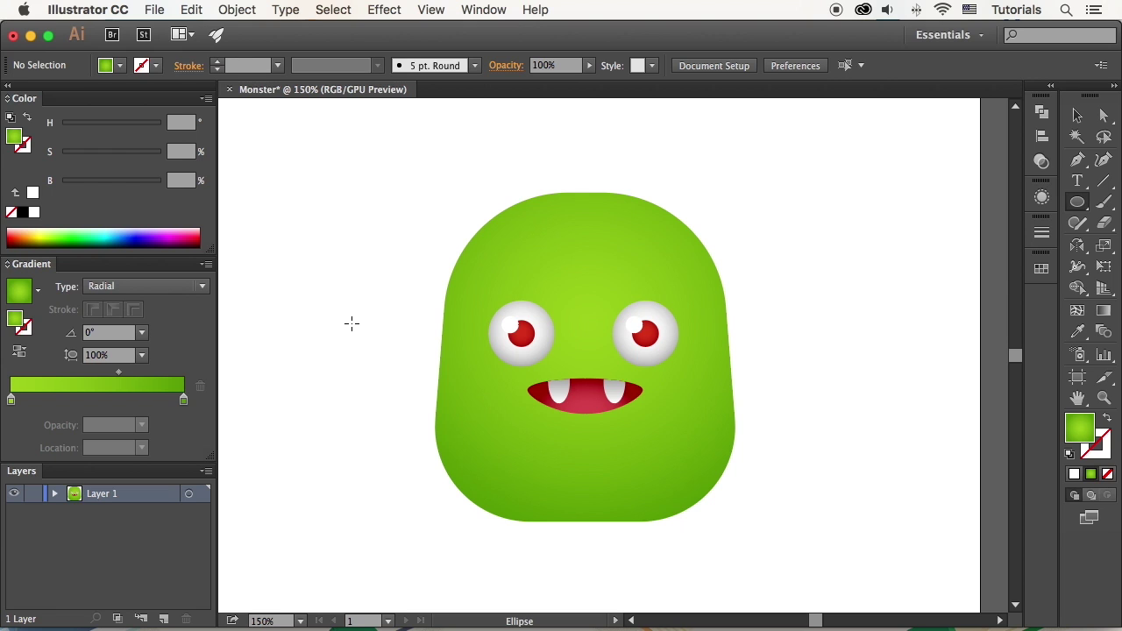
drag(353, 325, 410, 506)
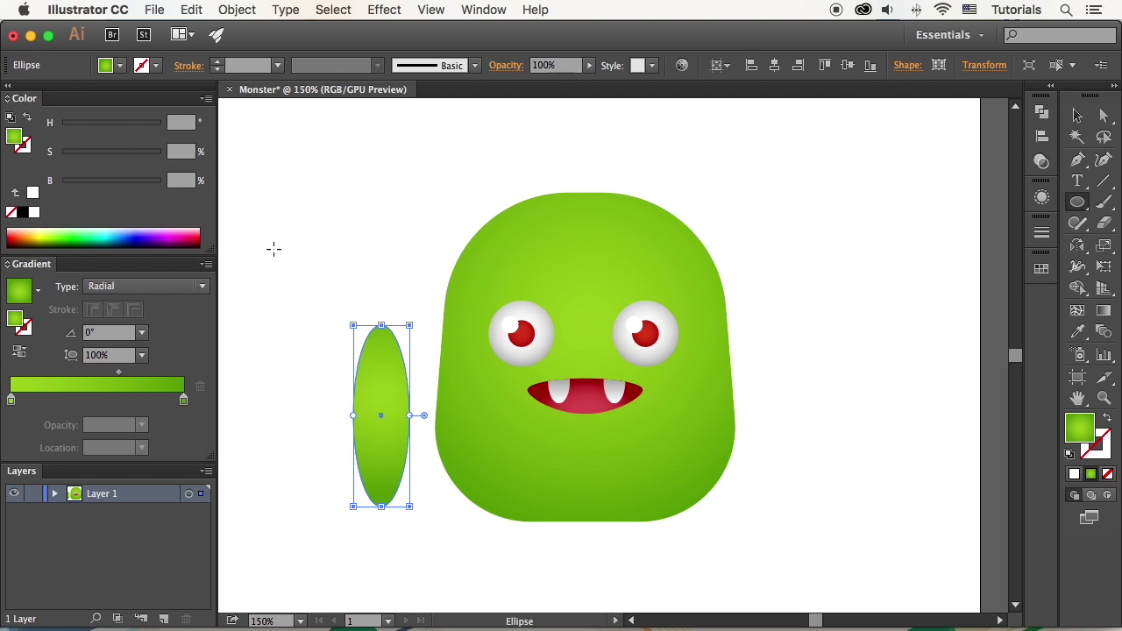
Bend the ellipse into a crescent with a vertical Arc warp at 40% bend
click(384, 9)
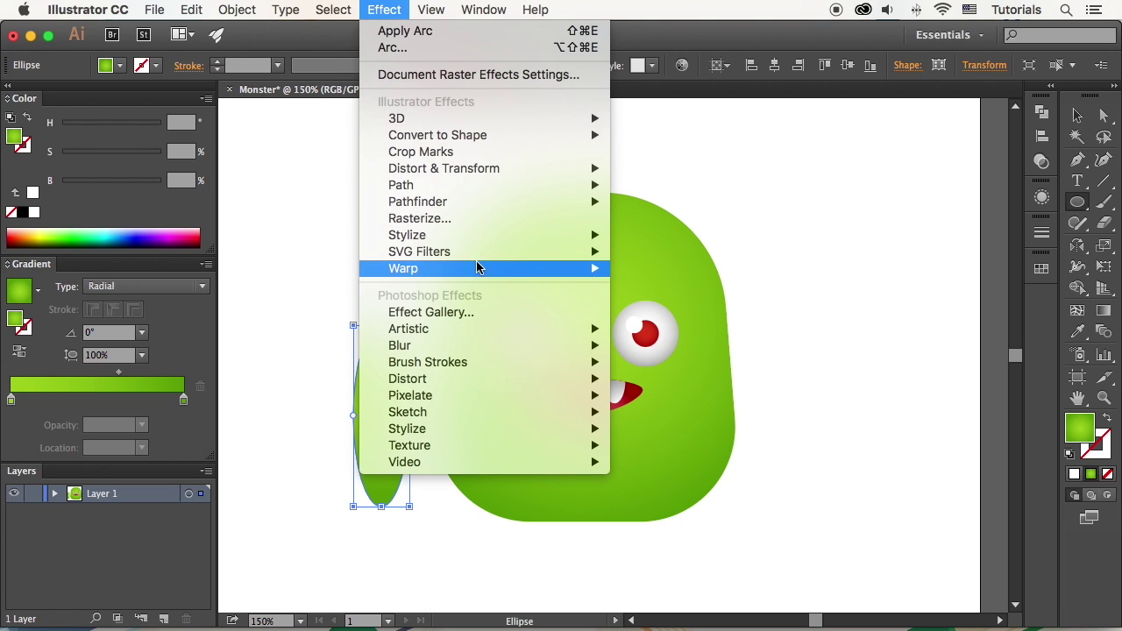
mouse_move(520, 270)
click(639, 268)
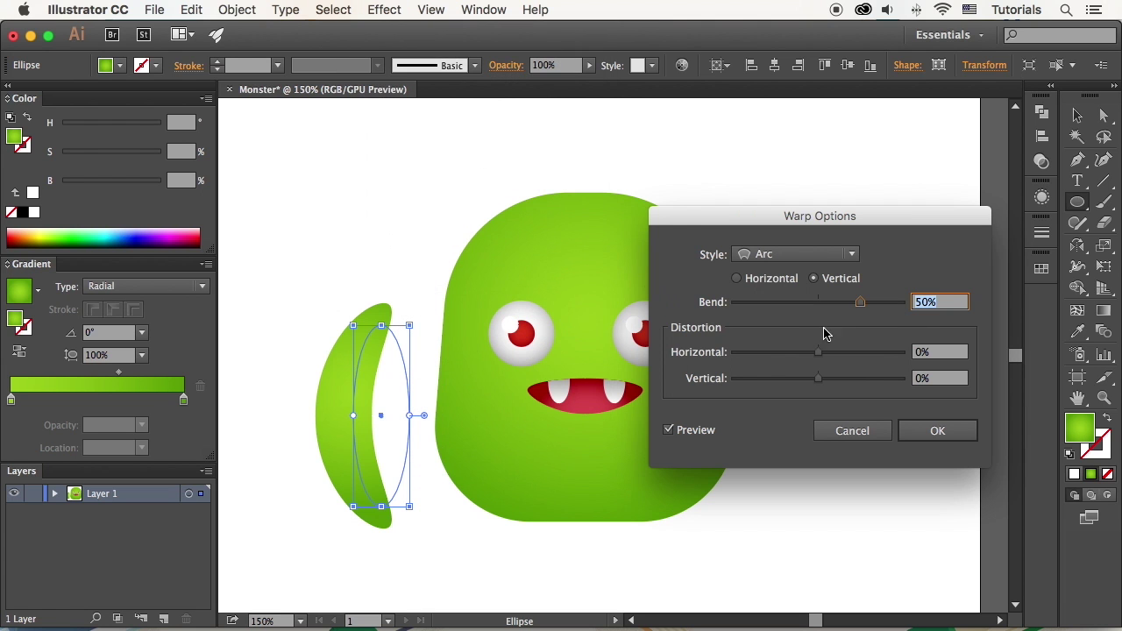
drag(857, 304, 851, 305)
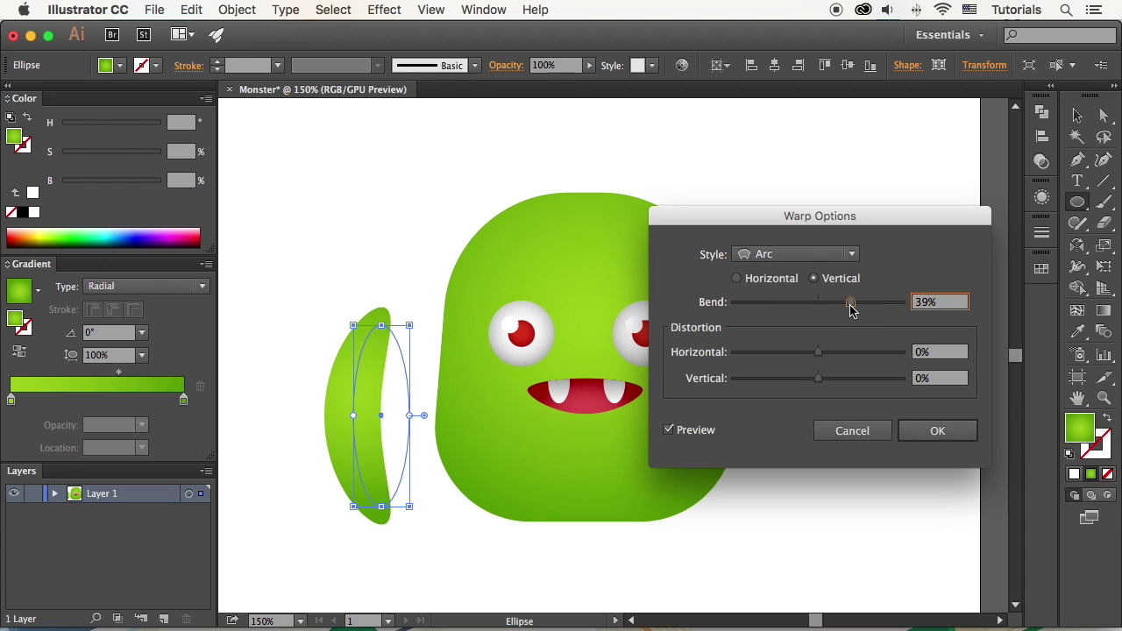
drag(848, 304, 850, 304)
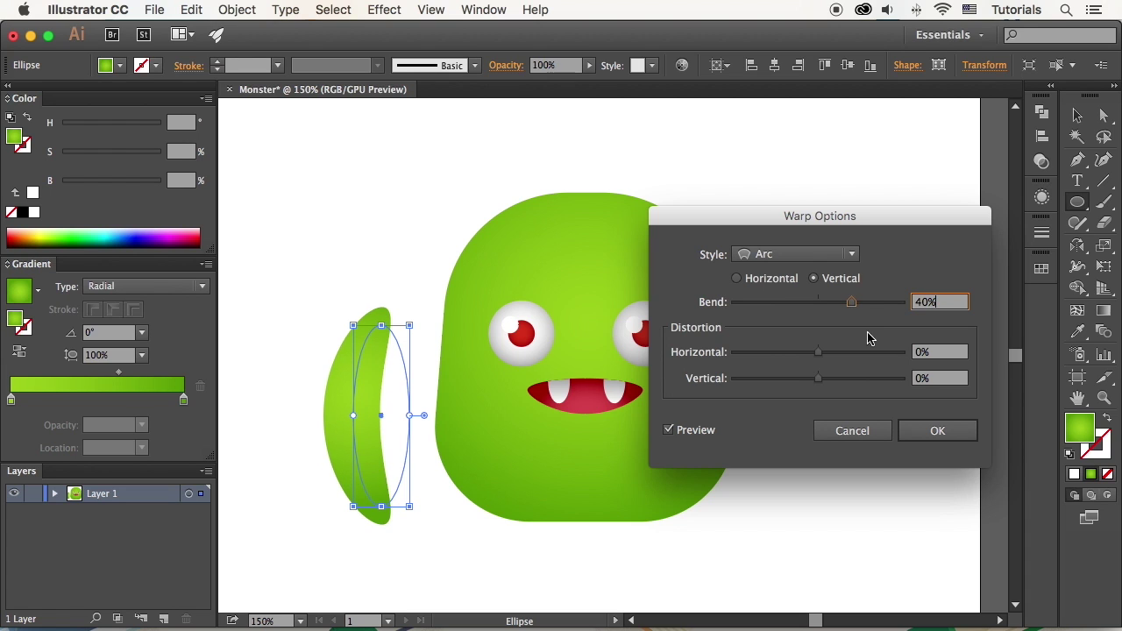
click(965, 442)
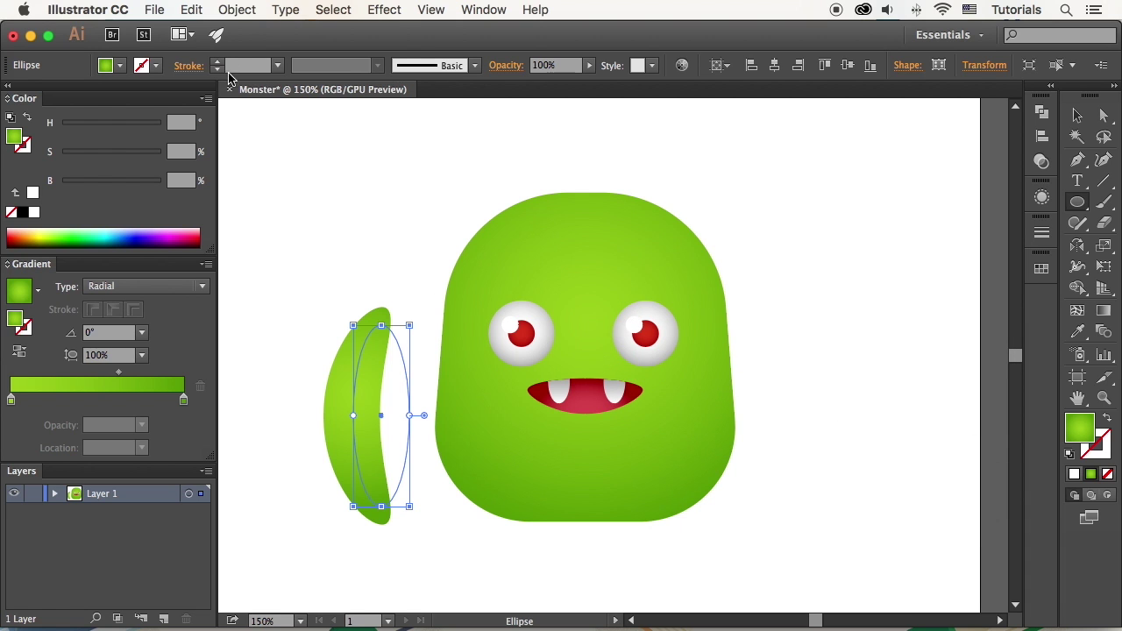
click(244, 11)
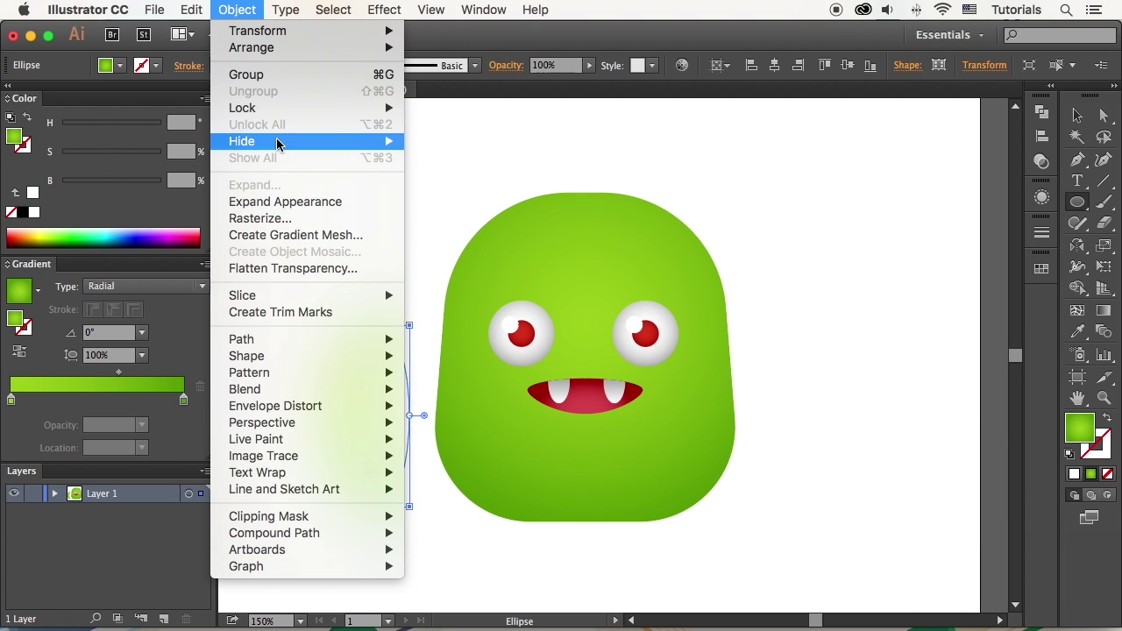
Expand the warped crescent, then move, tilt and shorten it against the monster's left side
click(319, 203)
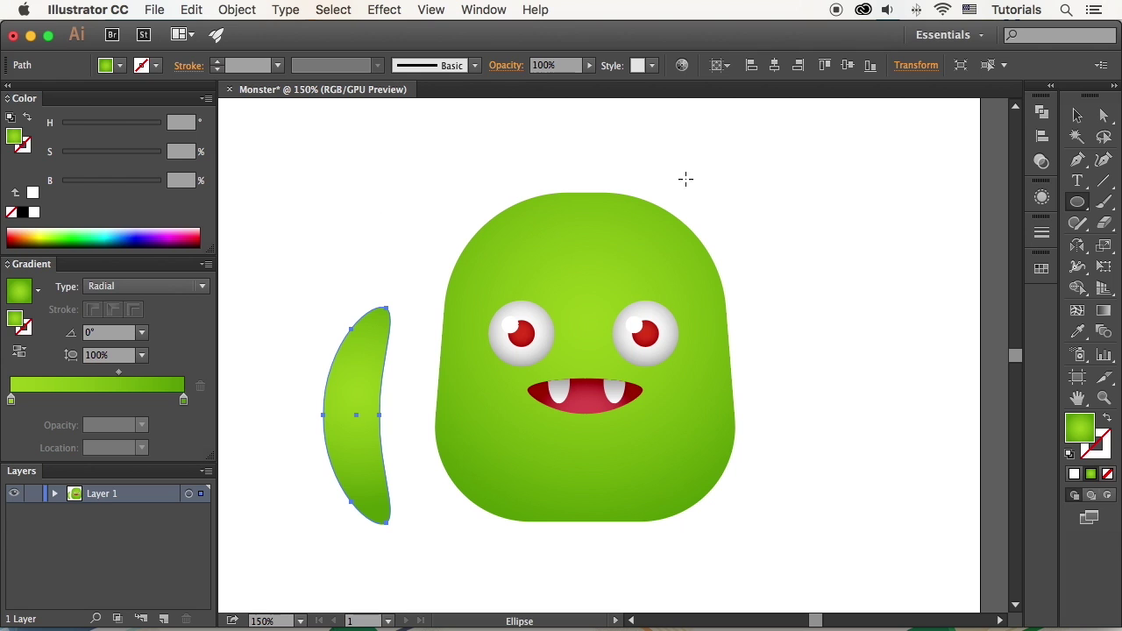
click(1076, 115)
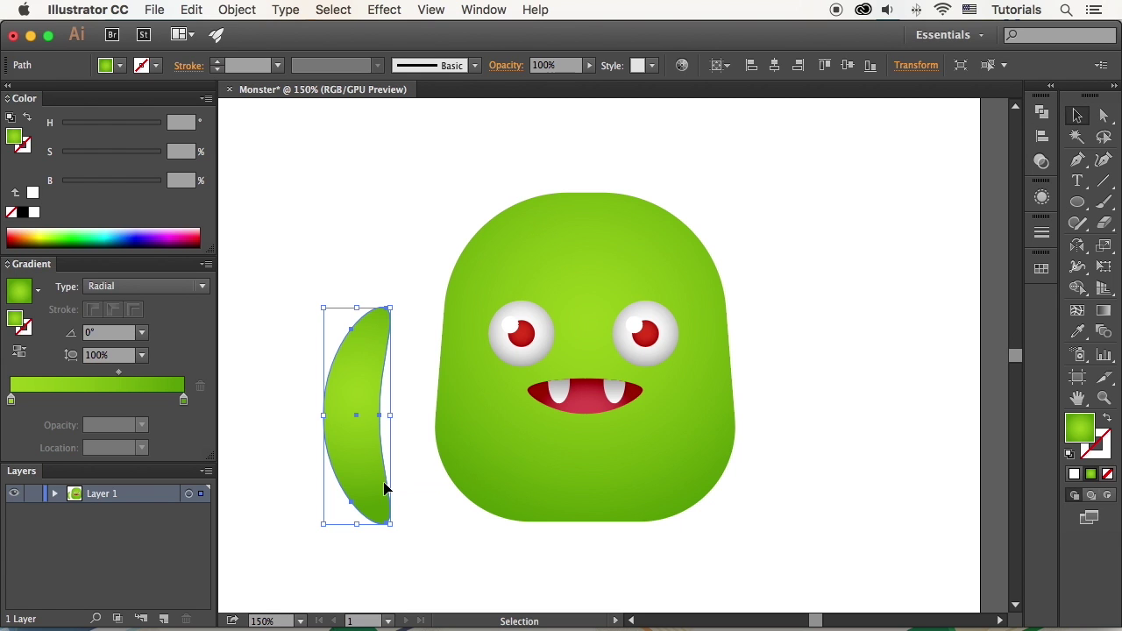
drag(373, 485, 434, 485)
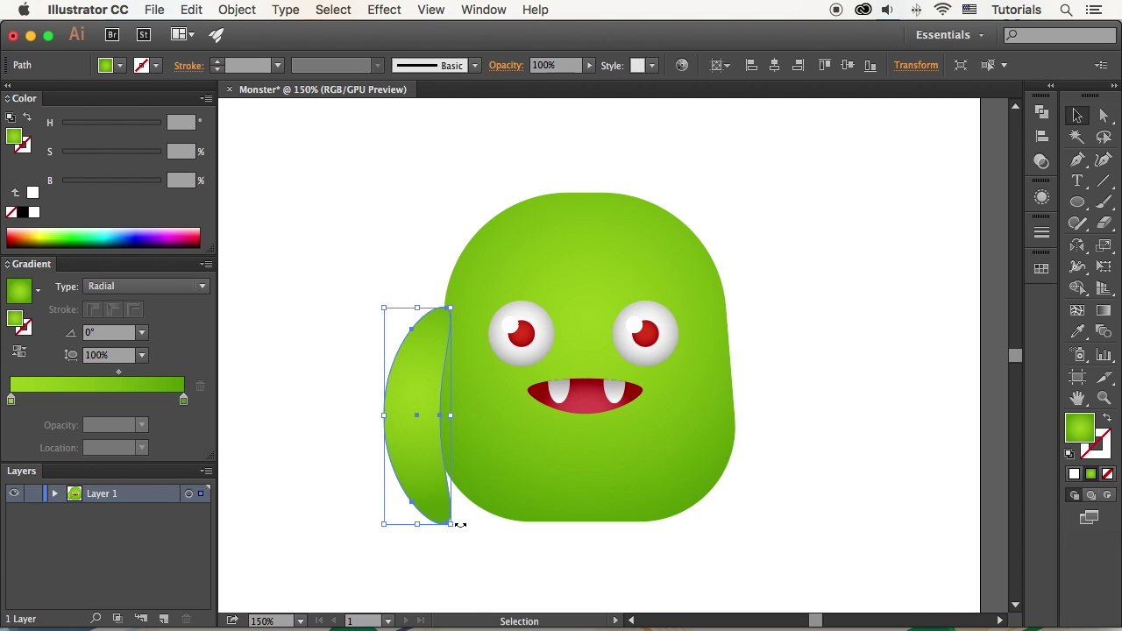
drag(461, 529, 443, 501)
drag(381, 321, 394, 352)
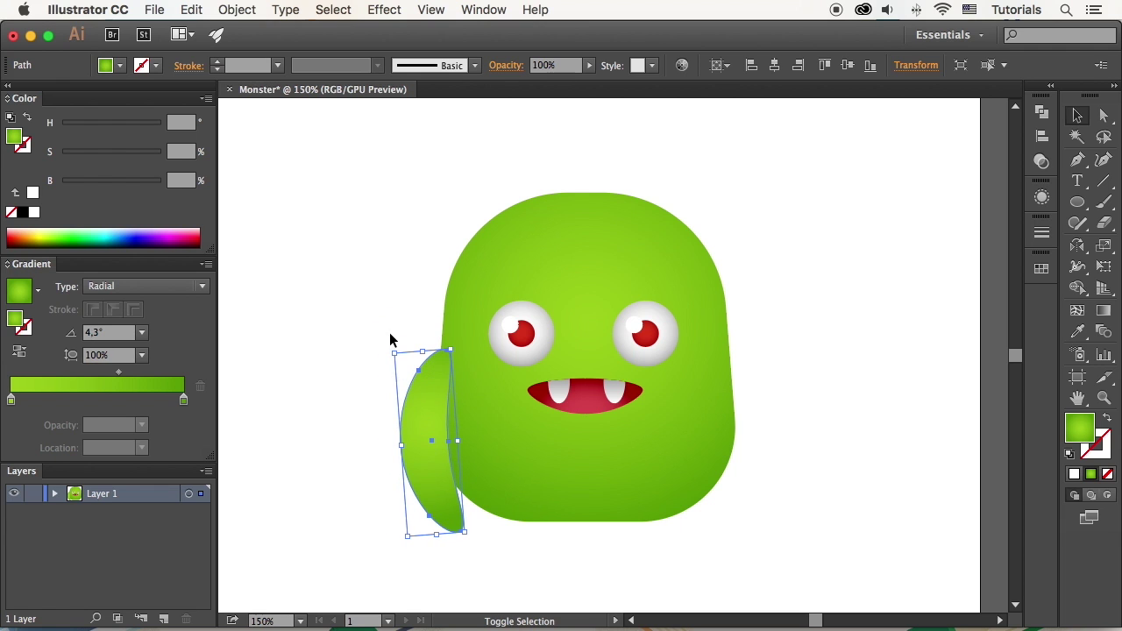
drag(433, 419, 434, 401)
drag(476, 517, 476, 518)
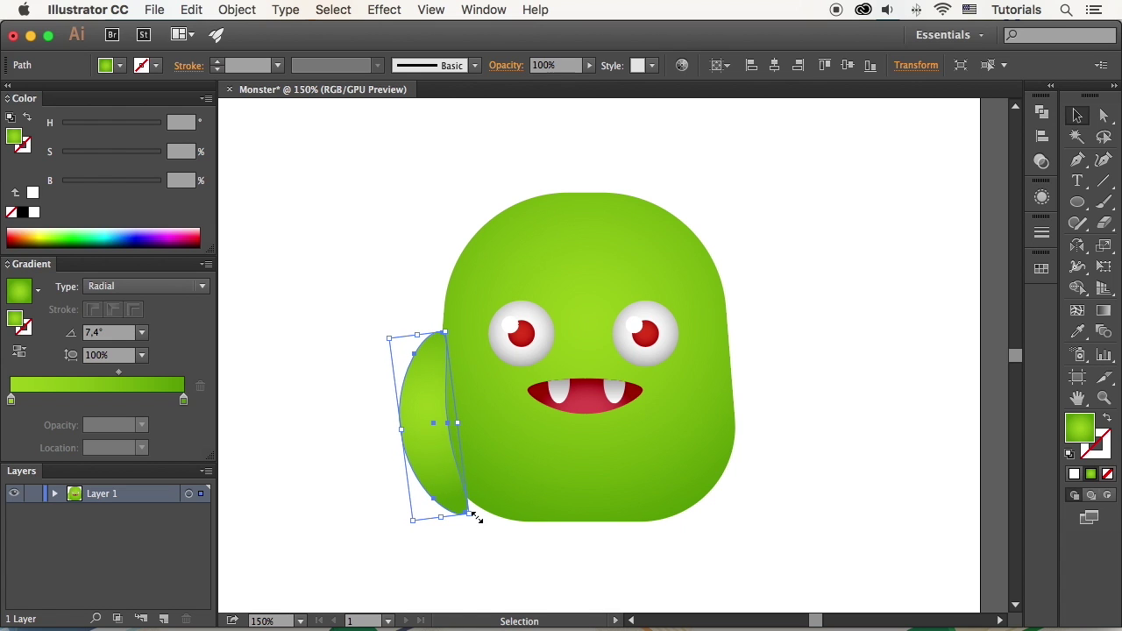
Switch the crescent's fill to a linear gradient angled across it at about 29.2°
click(201, 286)
click(191, 302)
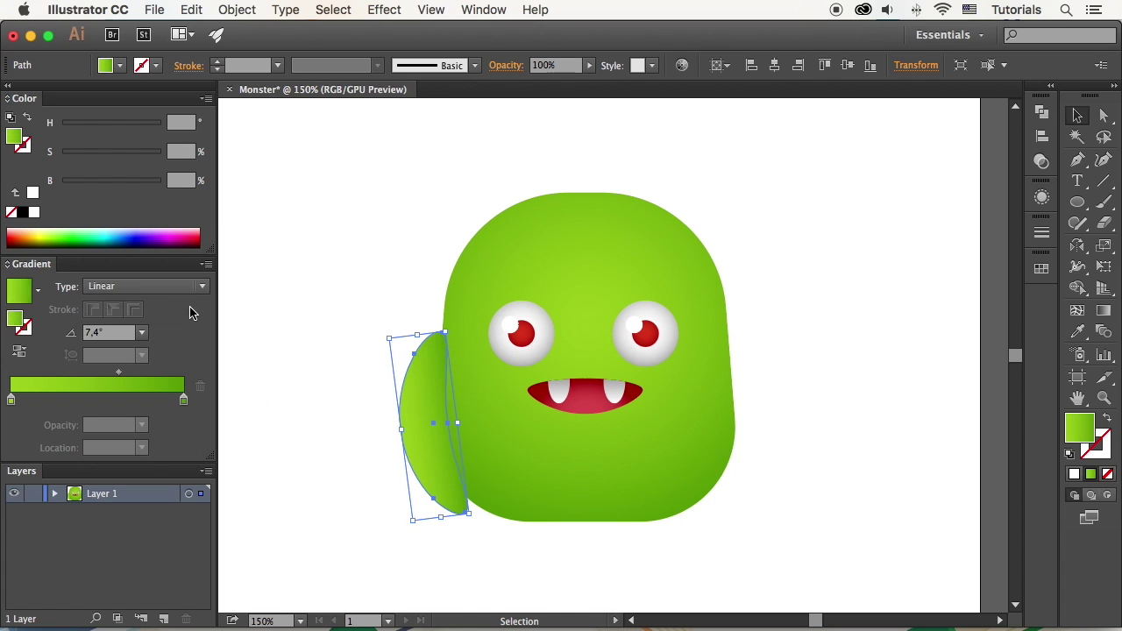
key(g)
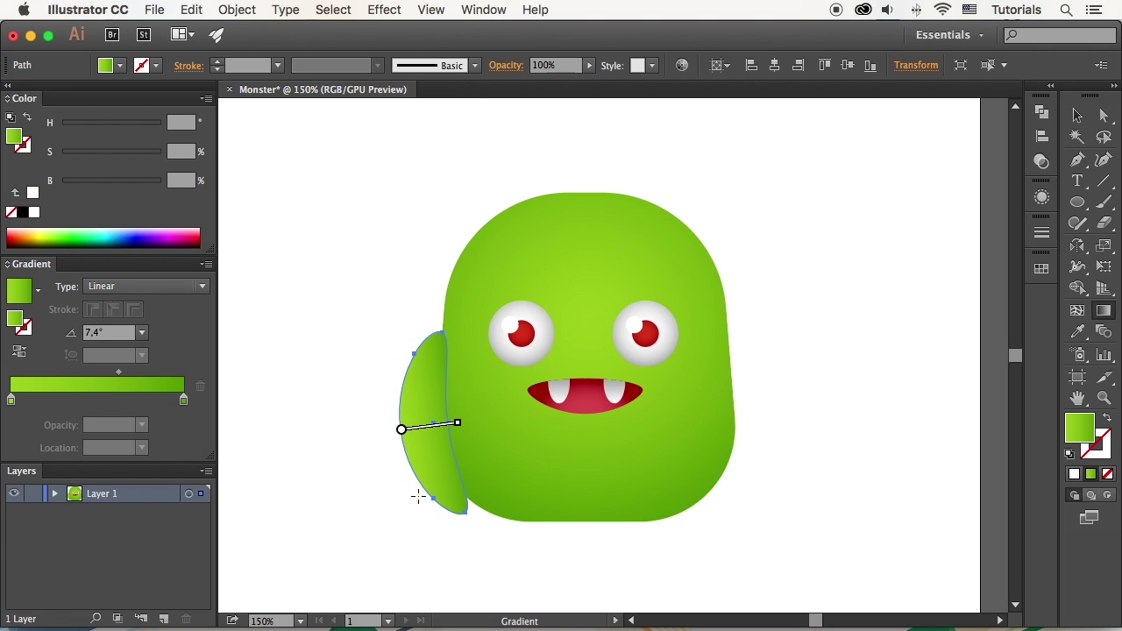
mouse_move(411, 484)
mouse_down()
mouse_move(453, 463)
mouse_move(436, 430)
mouse_move(456, 422)
mouse_up()
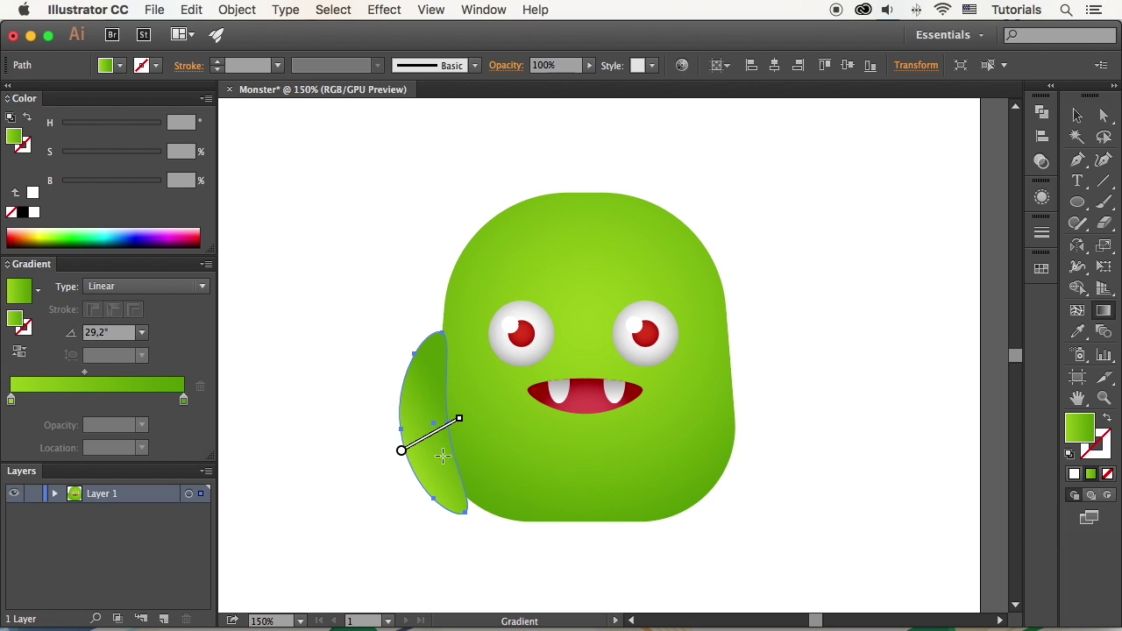
key(v)
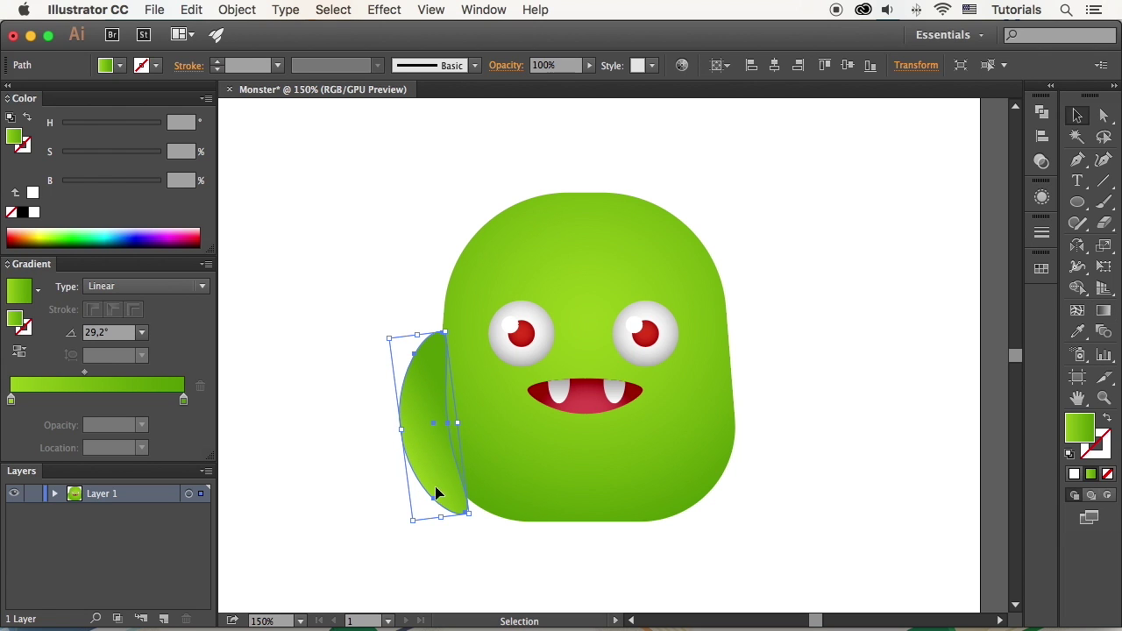
Make a vertically mirrored copy of the crescent arm and move it to the monster's right side
double_click(1076, 254)
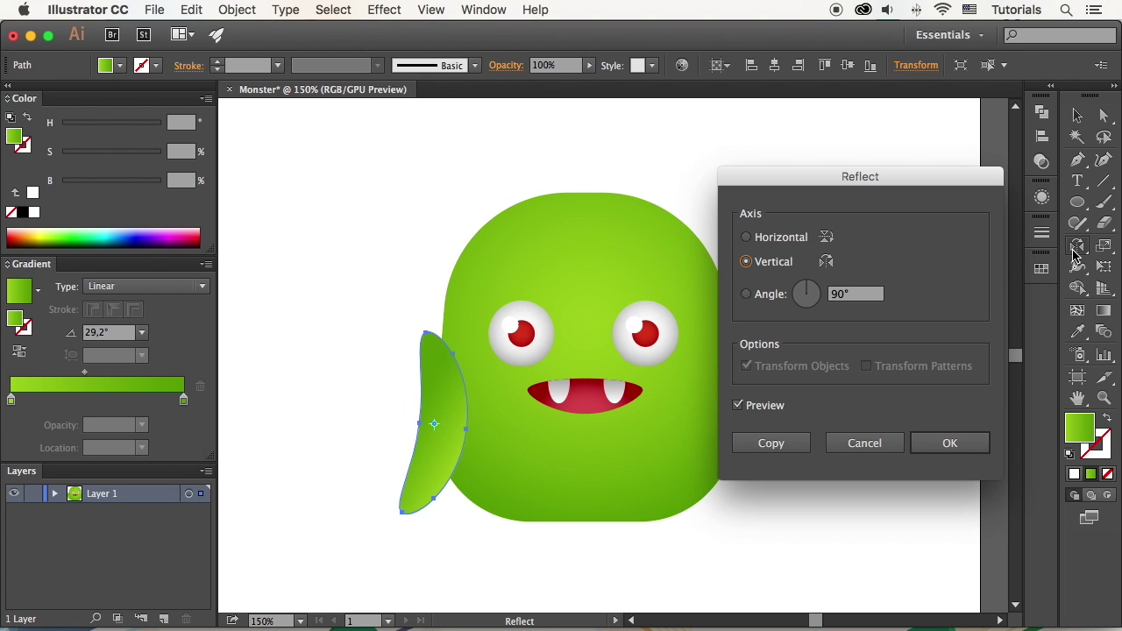
click(771, 444)
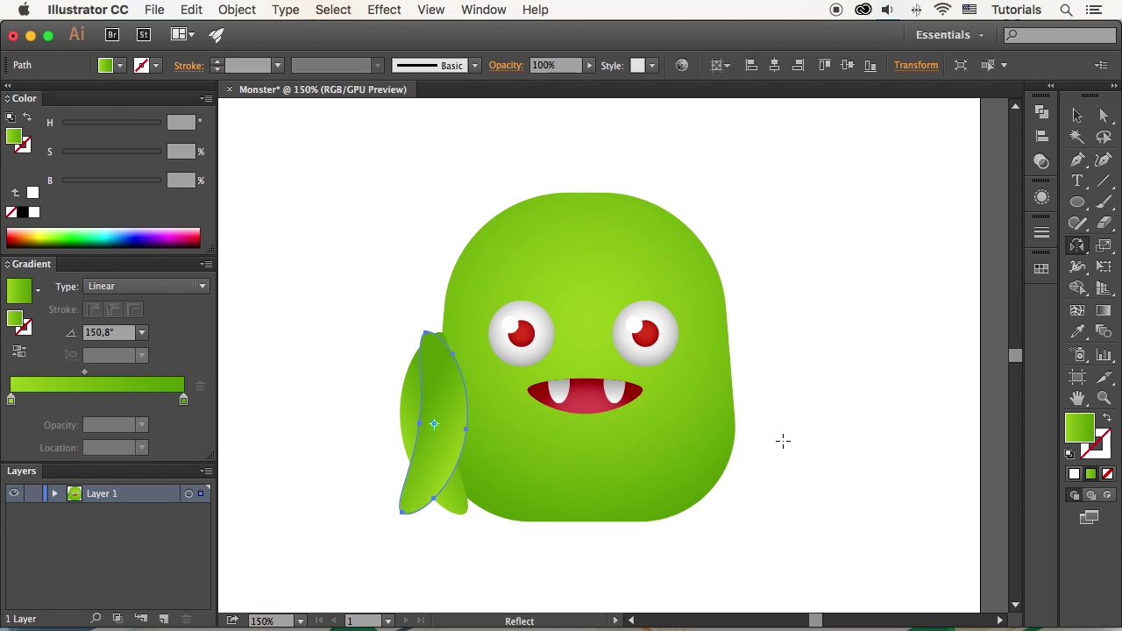
click(1077, 116)
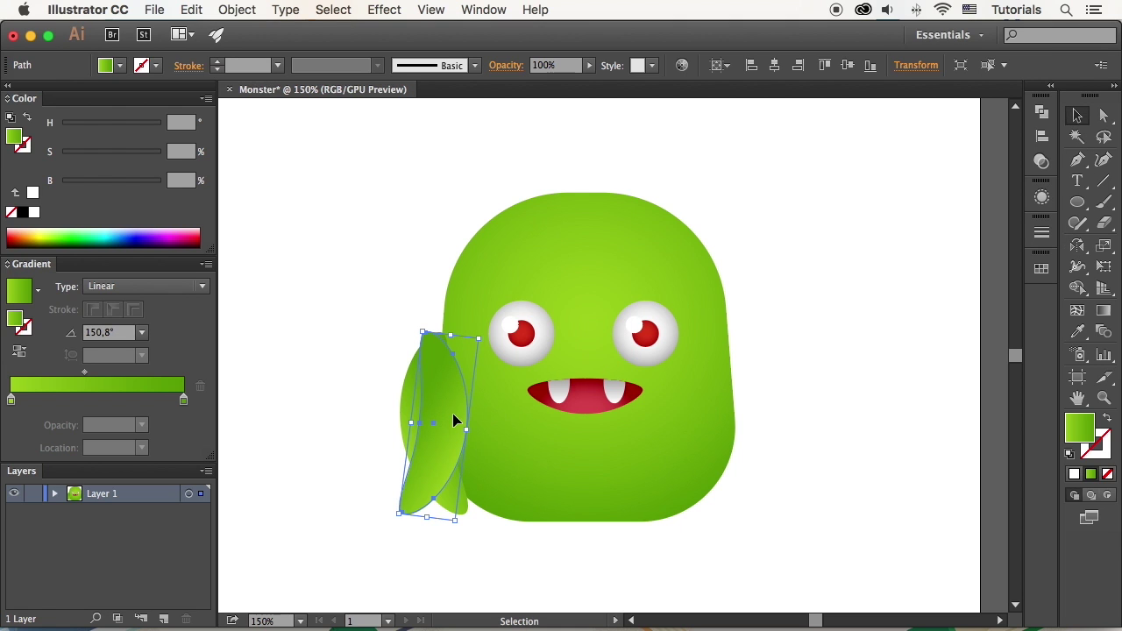
drag(450, 425, 757, 436)
key(space)
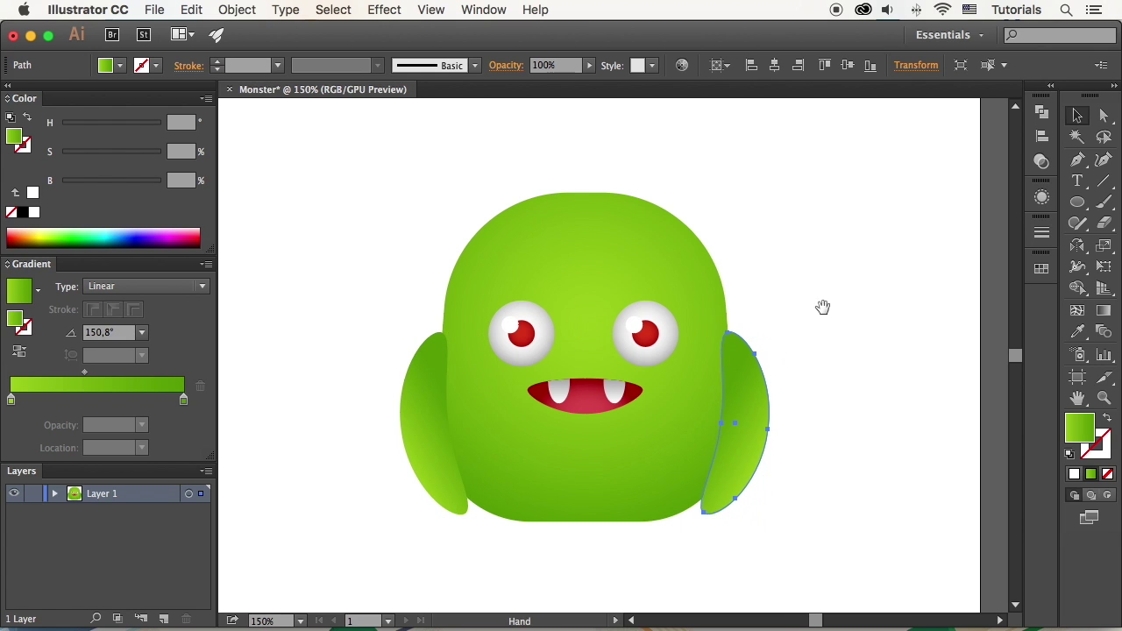
drag(821, 308, 830, 353)
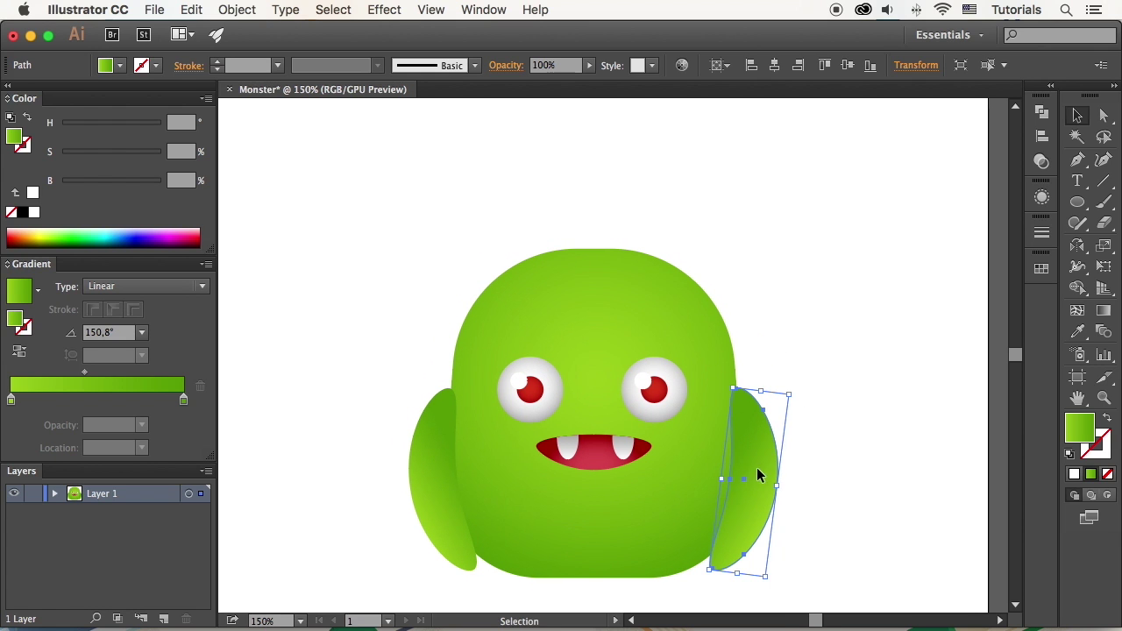
Copy the right arm onto the top of the head and rotate it into a leaf stem
drag(758, 474, 551, 208)
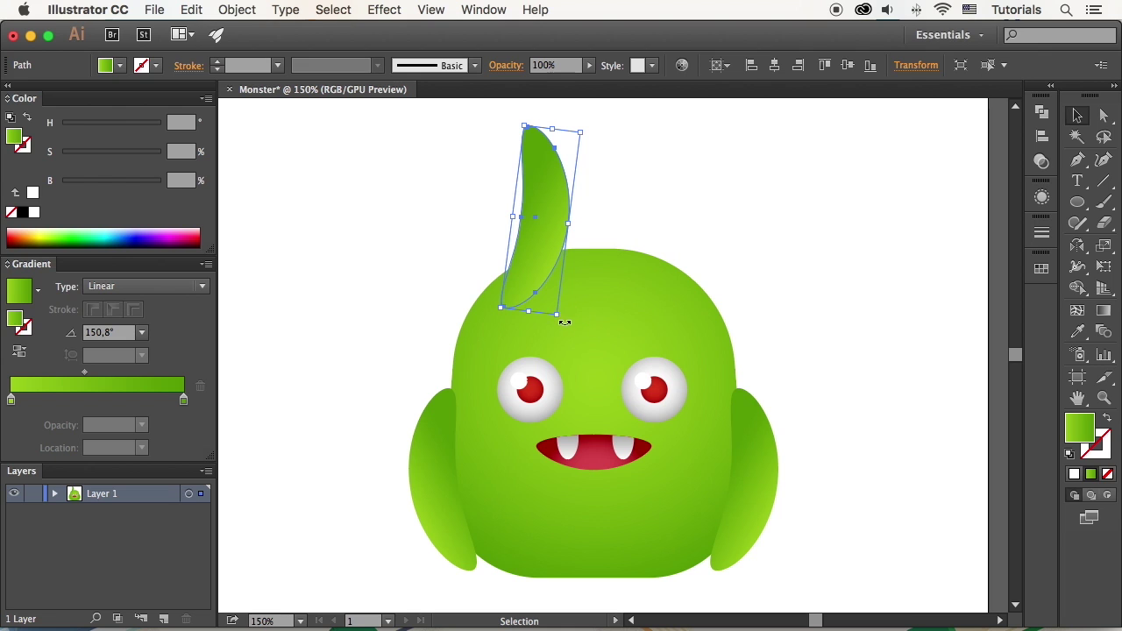
drag(564, 323, 577, 250)
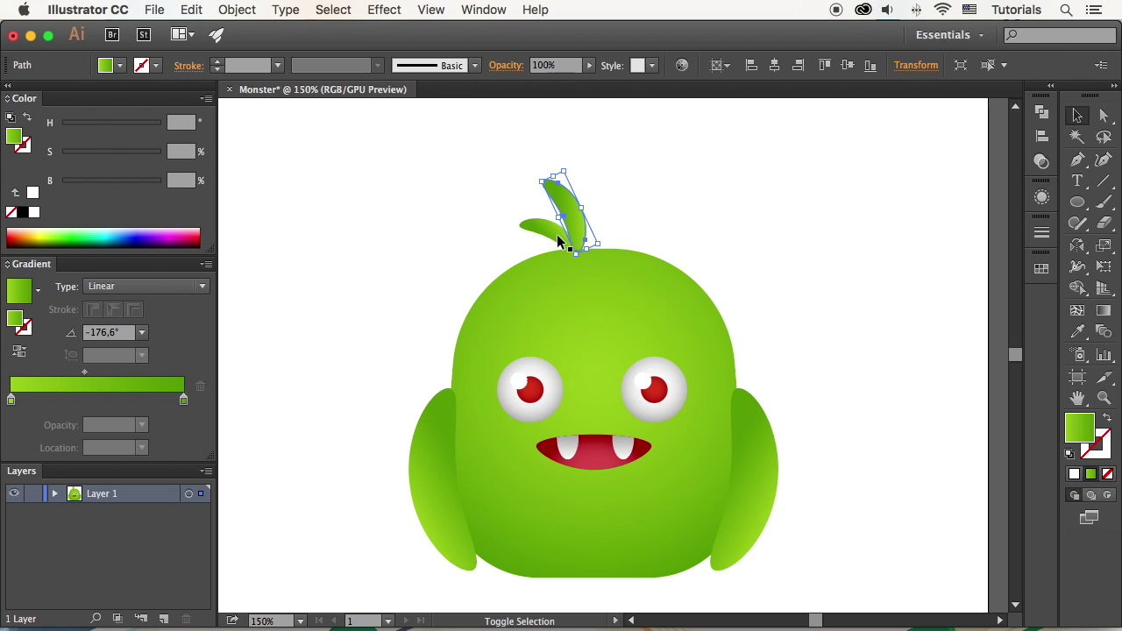
shift+click(564, 239)
Mirror the stems vertically, place the copy beside the originals, and select all leaves
double_click(1077, 245)
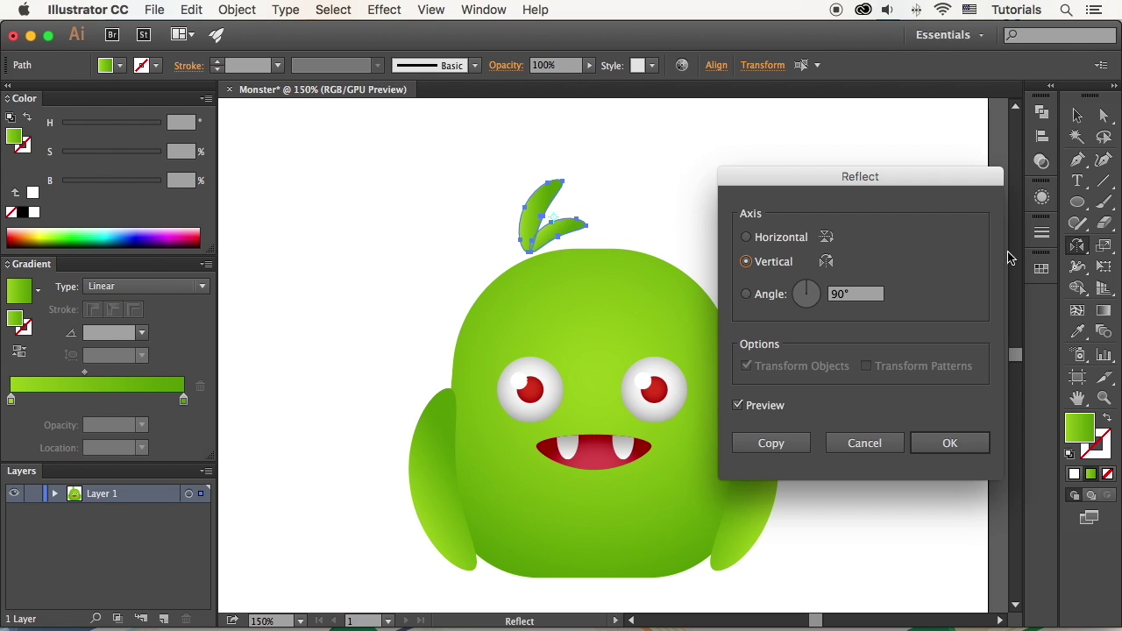
click(771, 443)
key(v)
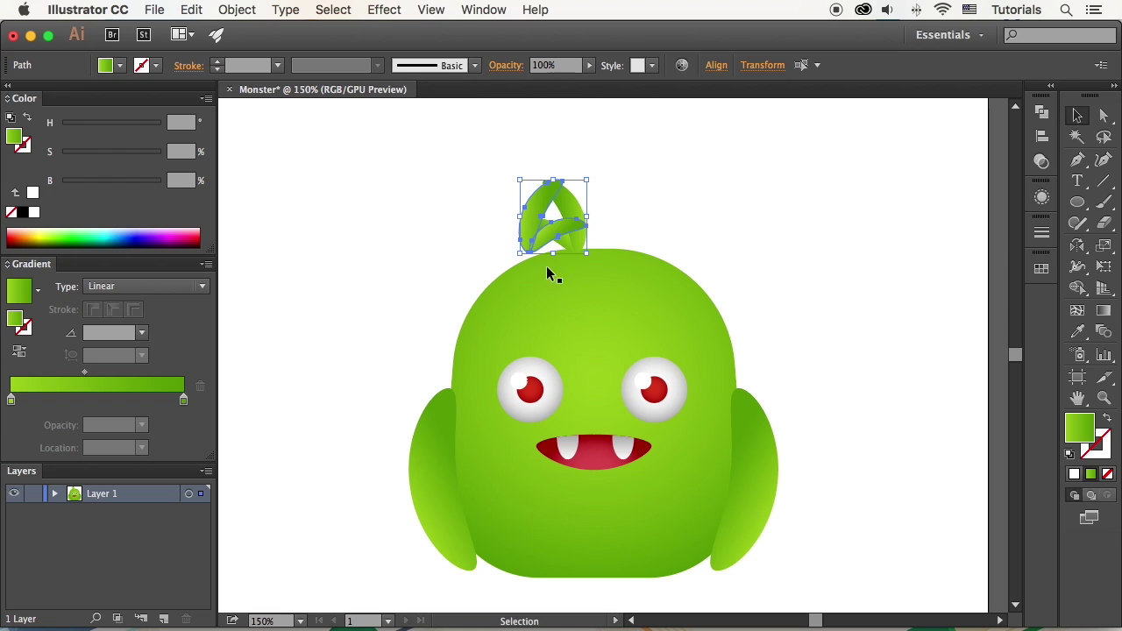
drag(560, 233, 642, 229)
click(682, 222)
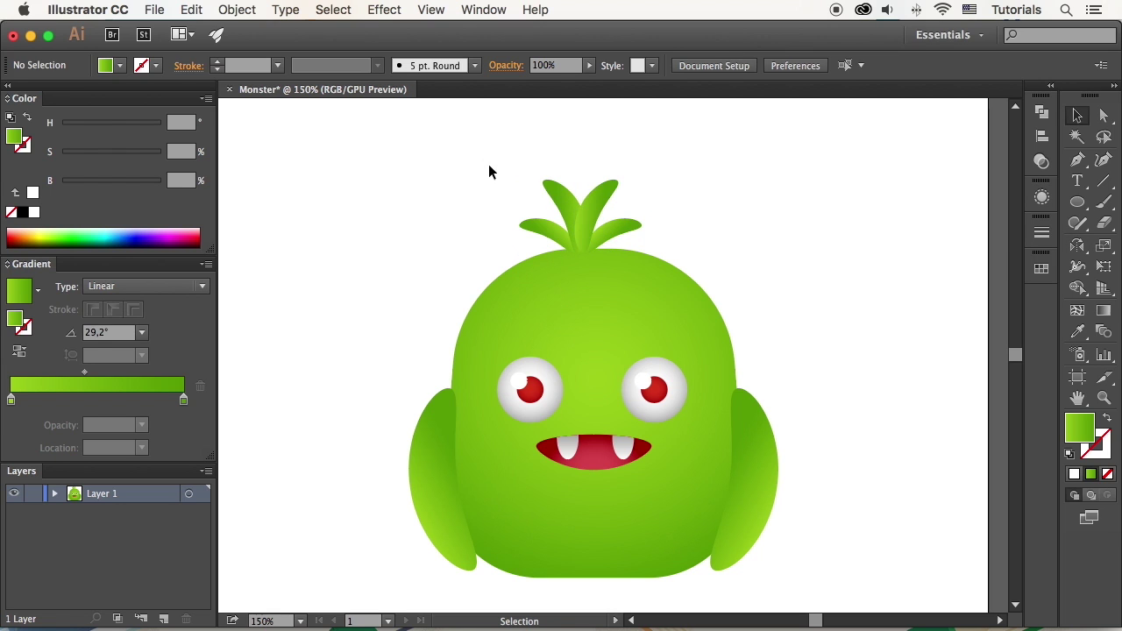
drag(476, 154, 657, 232)
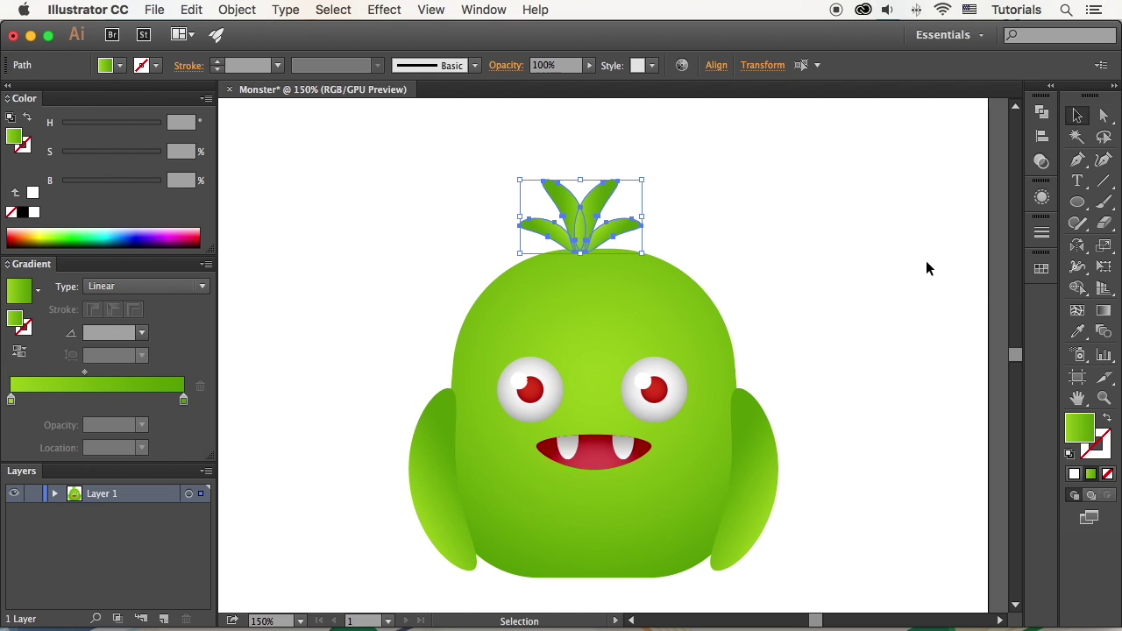
click(1103, 311)
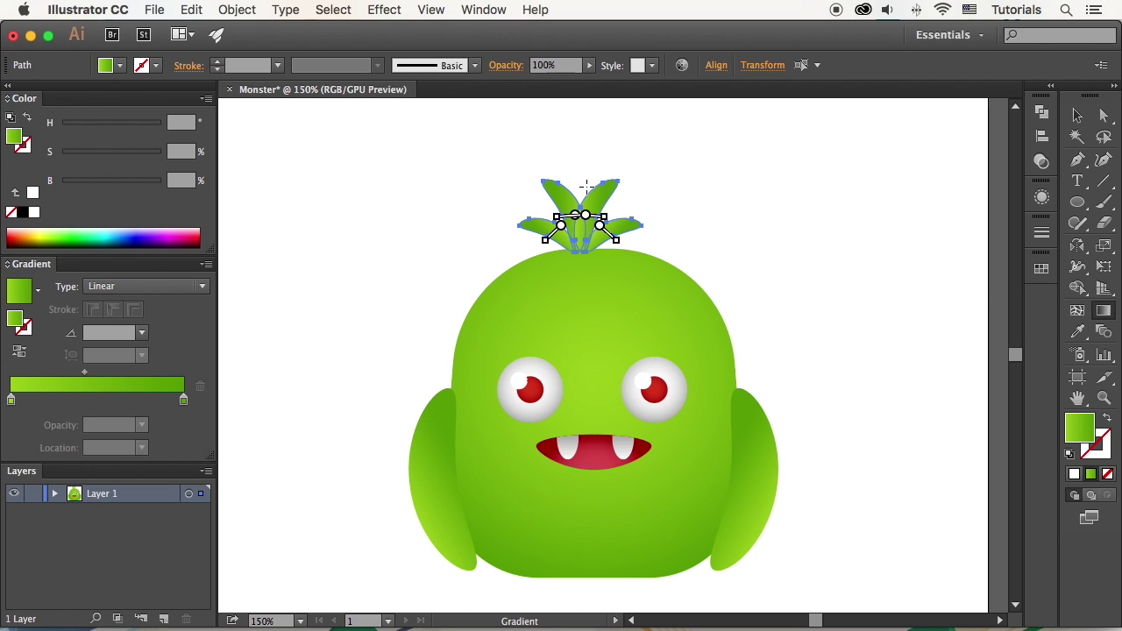
Give the leaves a vertical gradient with a sampled green end and yellow-green start
drag(585, 180, 585, 251)
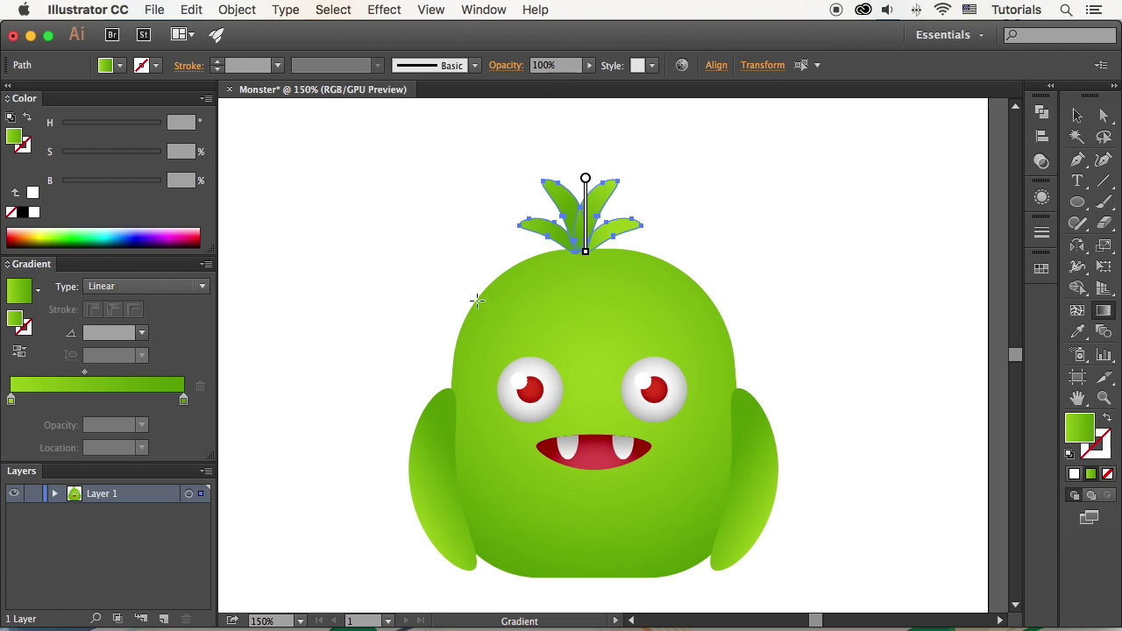
click(184, 401)
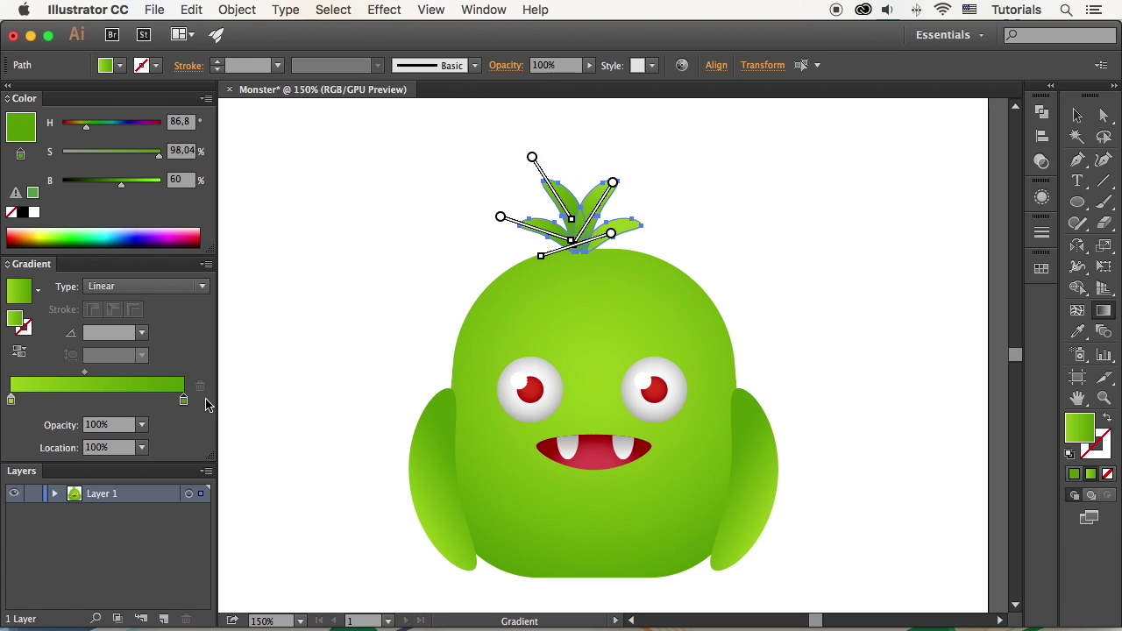
key(i)
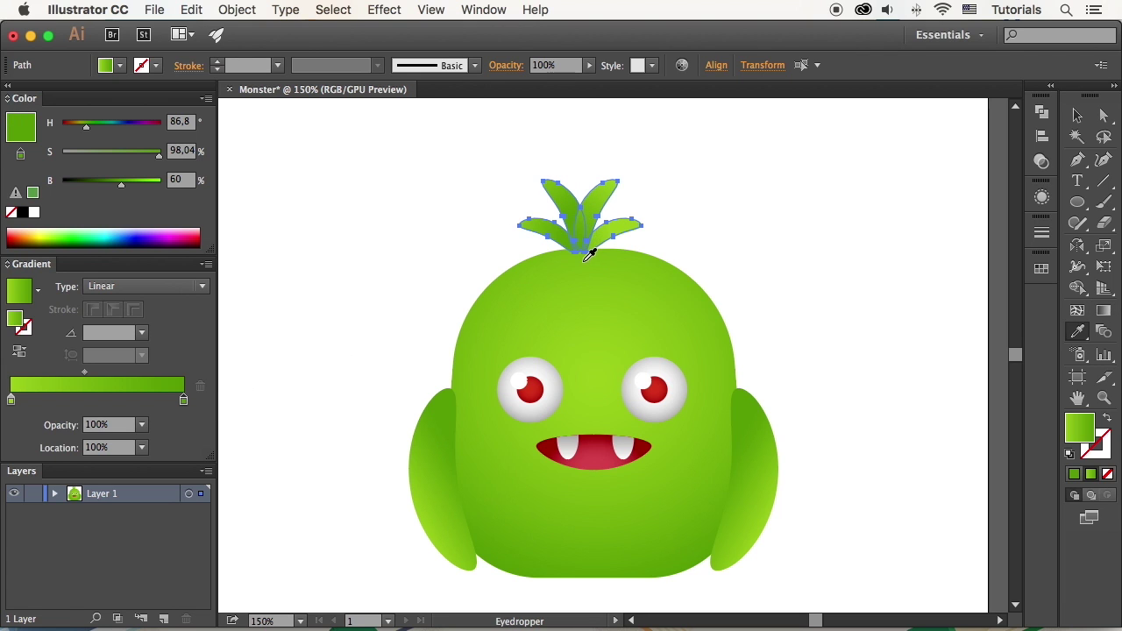
shift+click(589, 254)
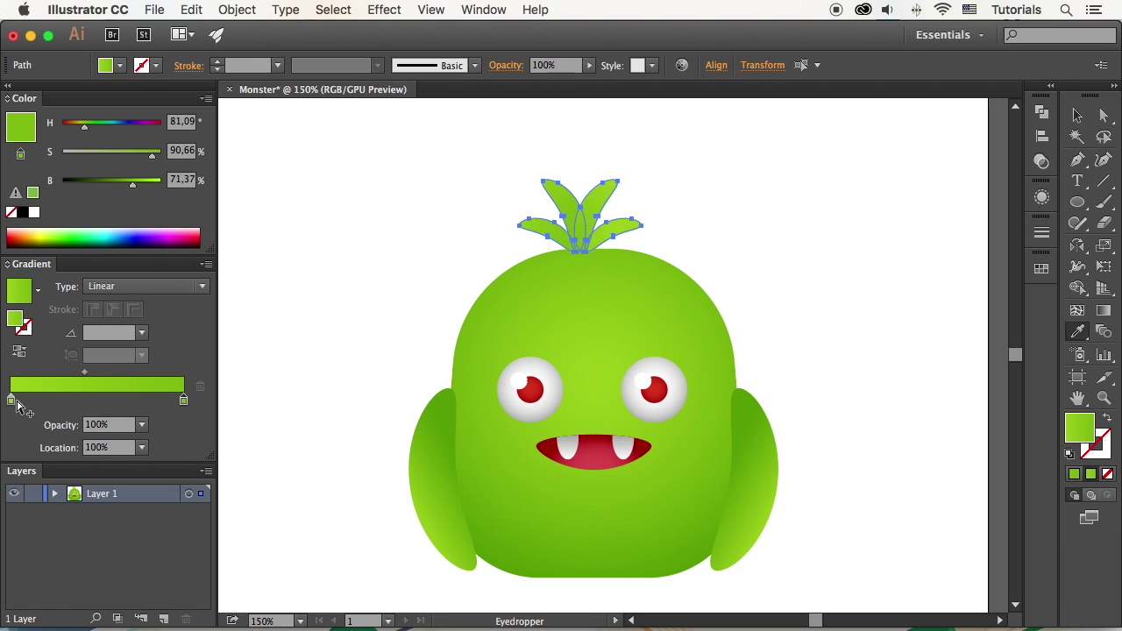
click(16, 402)
drag(84, 130, 79, 128)
drag(149, 157, 152, 156)
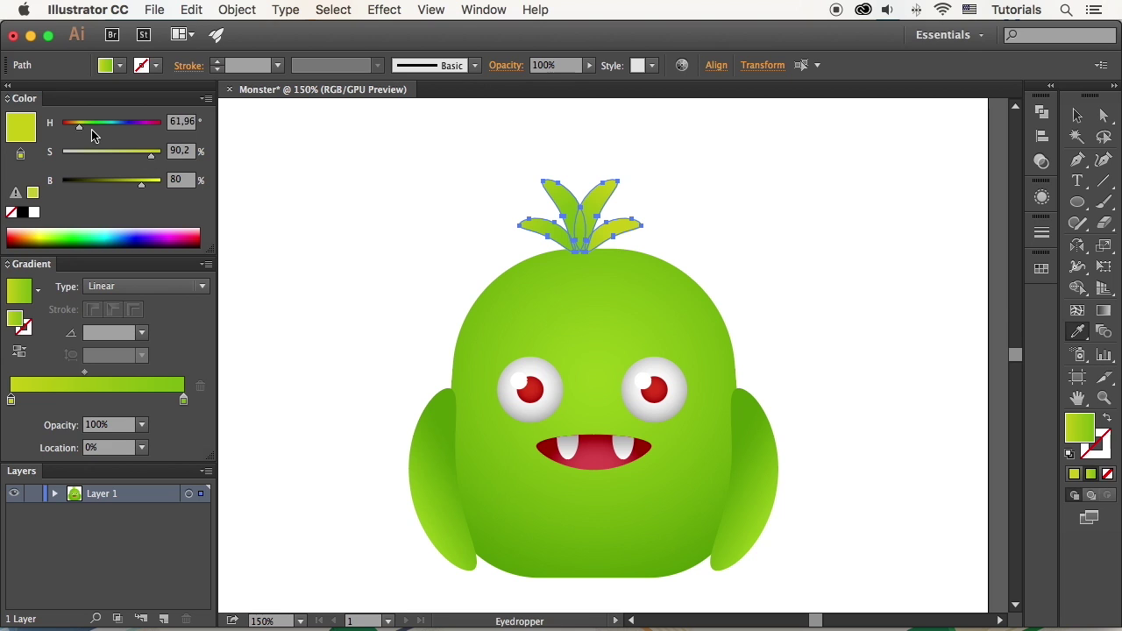
drag(81, 129, 77, 127)
Redraw one vertical gradient down all leaves and brighten its yellow-green top stop
click(1103, 310)
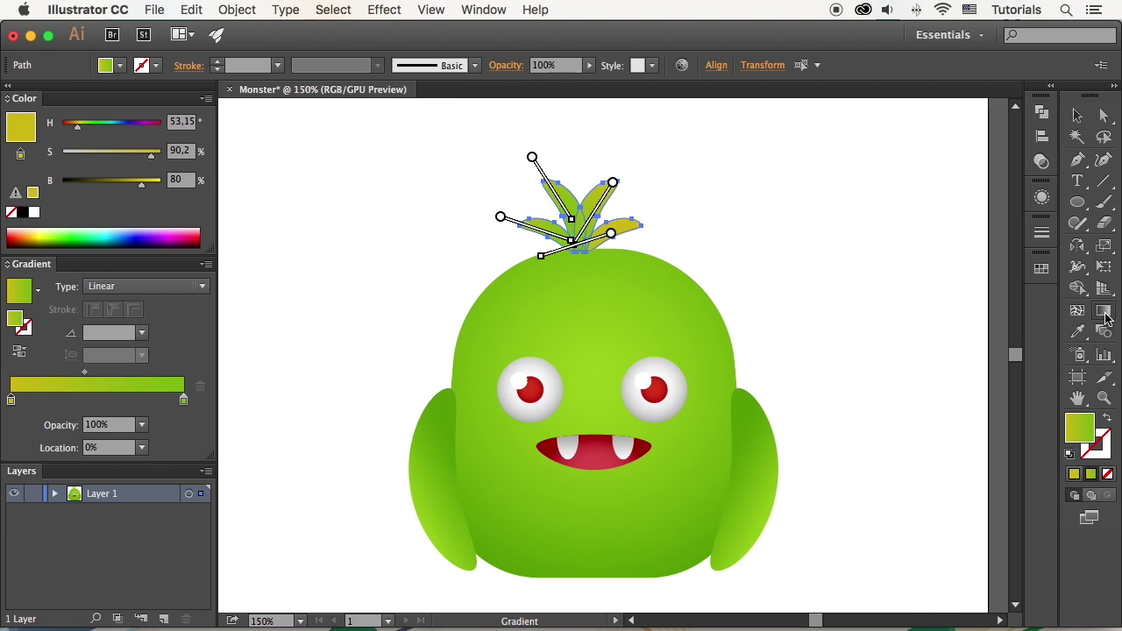
drag(581, 182, 581, 250)
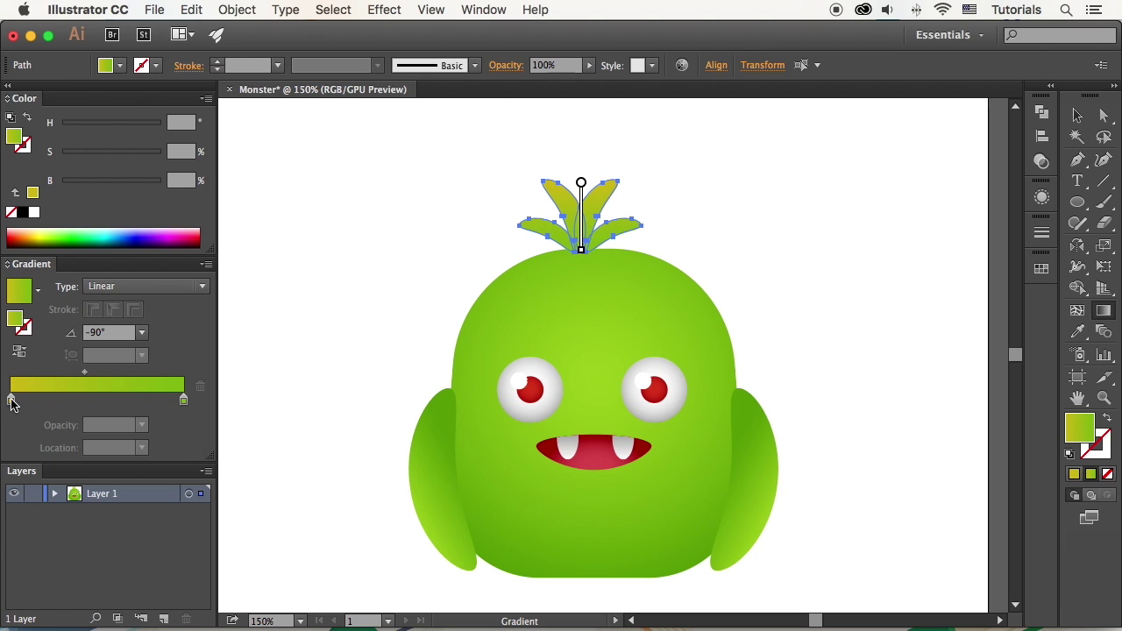
click(10, 401)
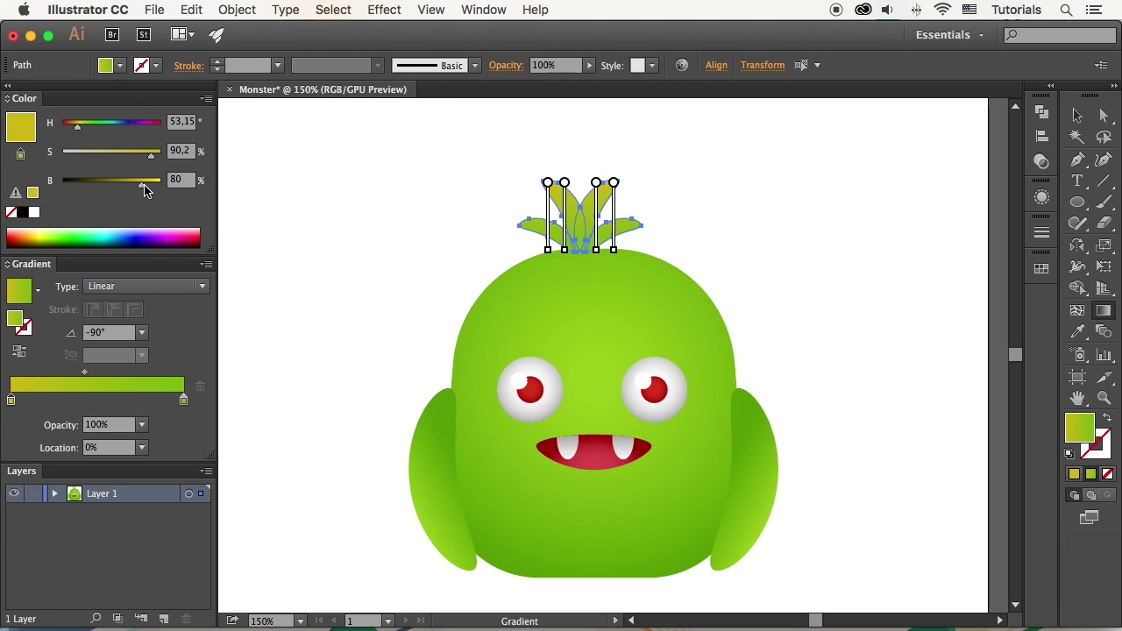
drag(145, 191, 151, 190)
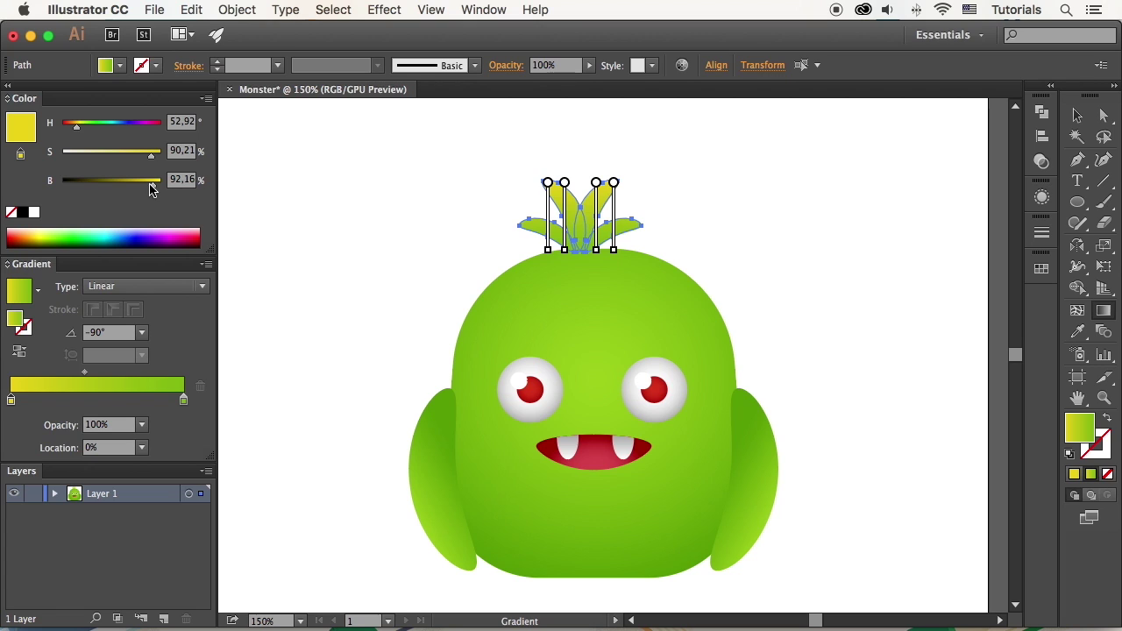
drag(76, 129, 80, 128)
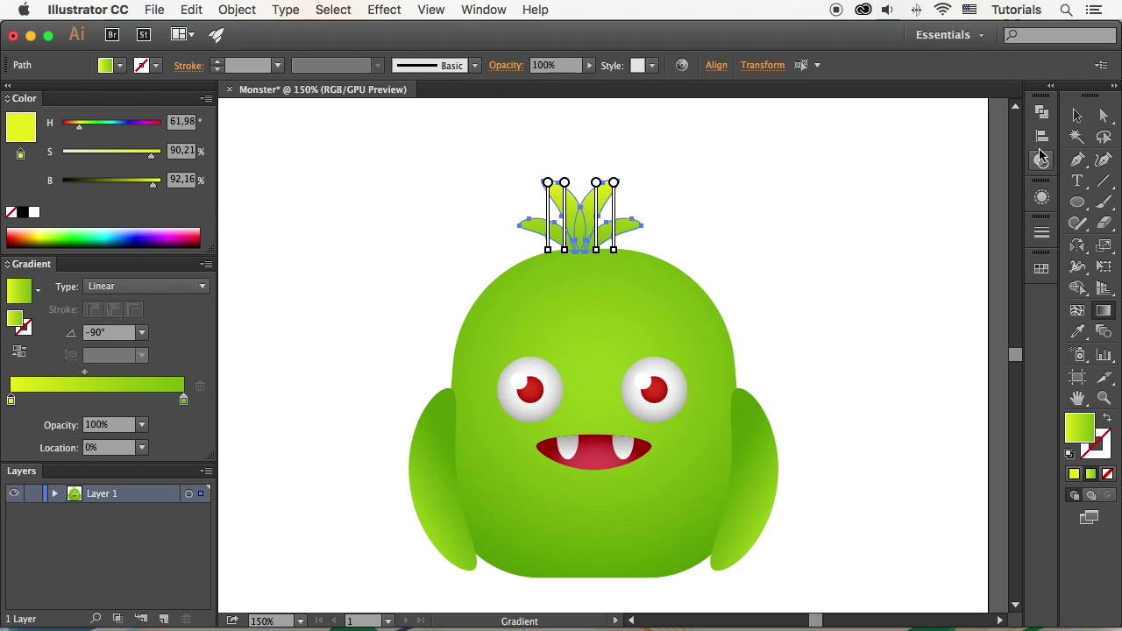
click(1076, 115)
Shift the leaf sprout right, then nudge it slightly left to centre it on the head
click(836, 200)
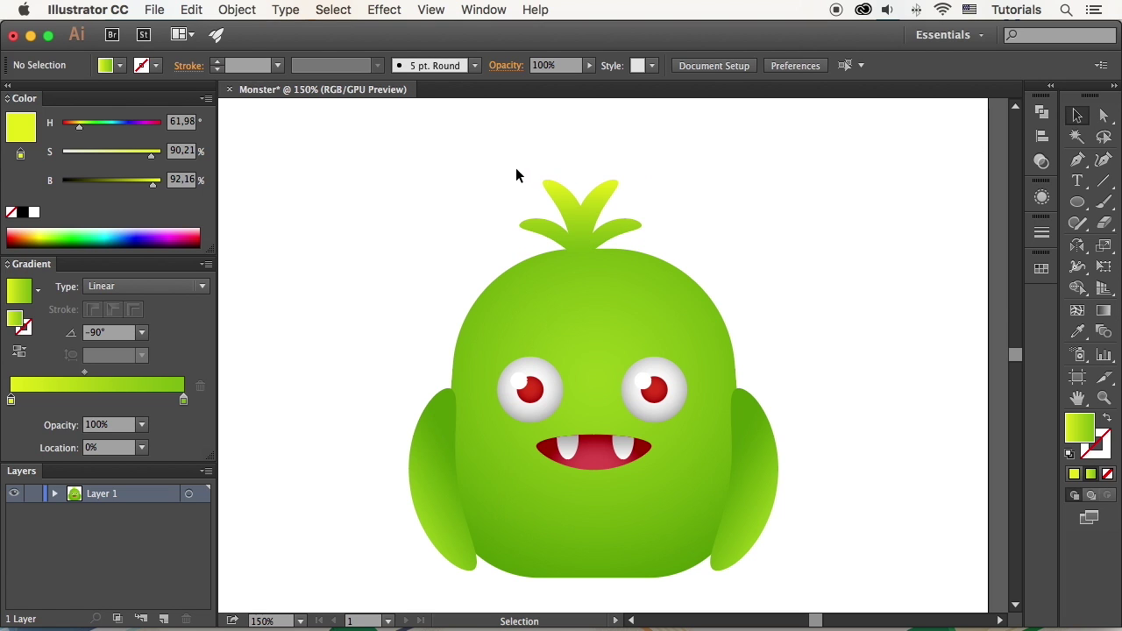
drag(610, 227, 637, 235)
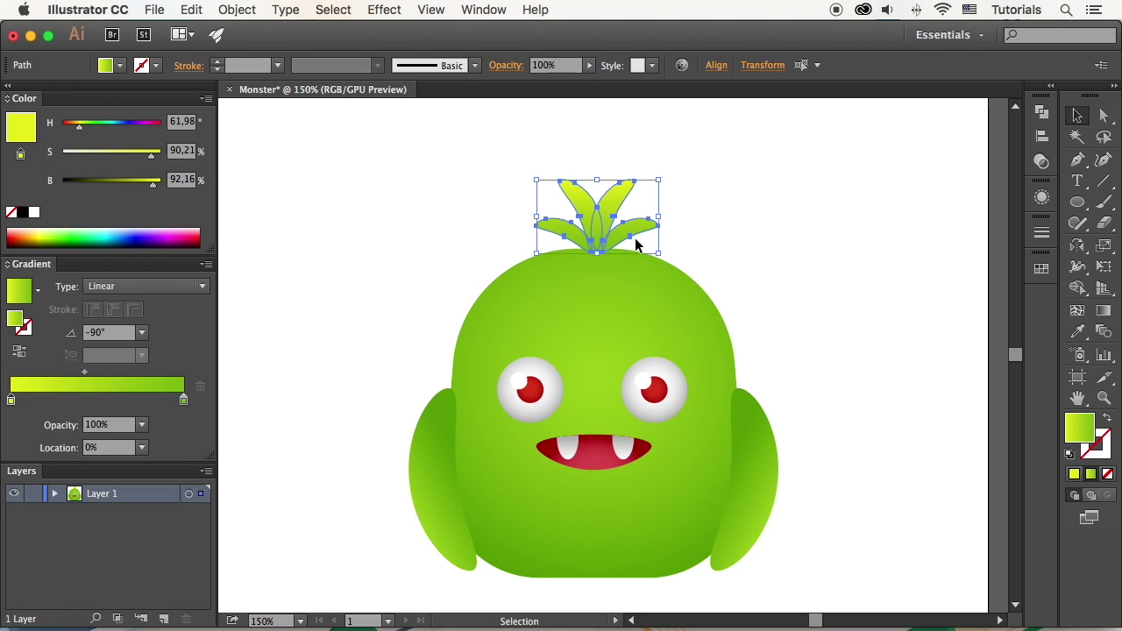
shift+click(629, 240)
shift+click(628, 236)
drag(633, 236, 628, 235)
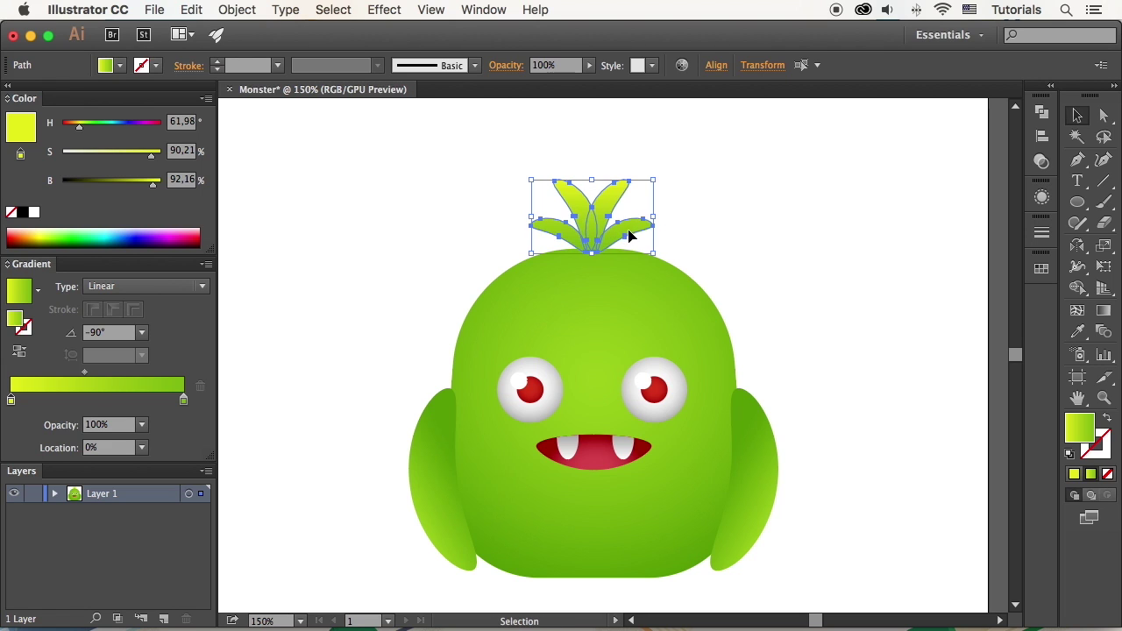
click(698, 233)
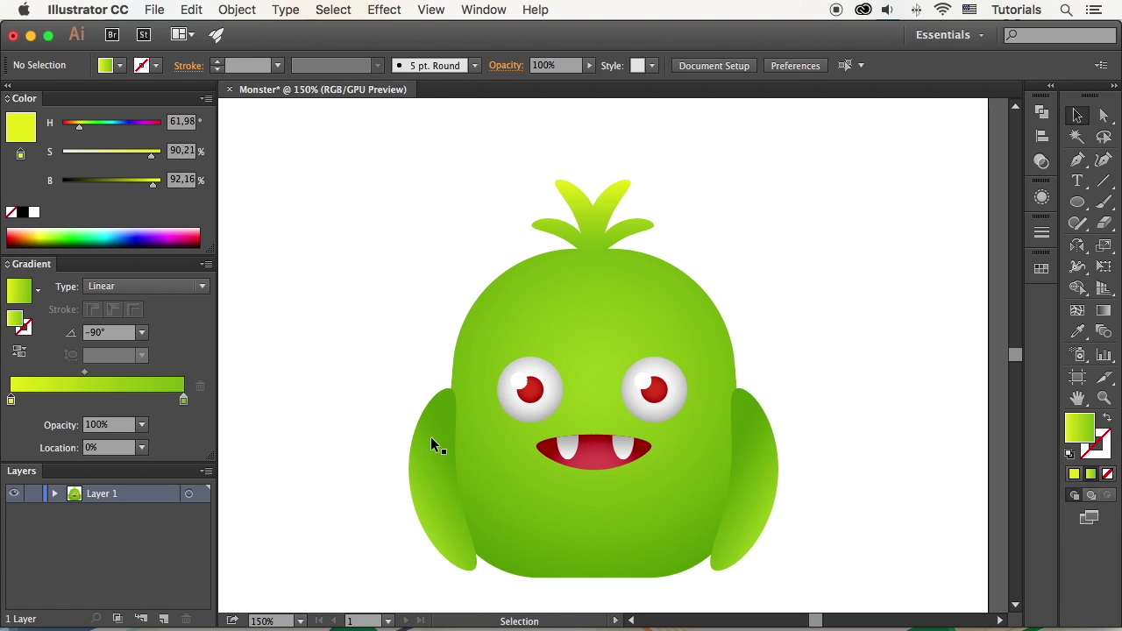
Duplicate the left arm above the head, shrink and tilt it into a horn, and send it behind the body
click(419, 462)
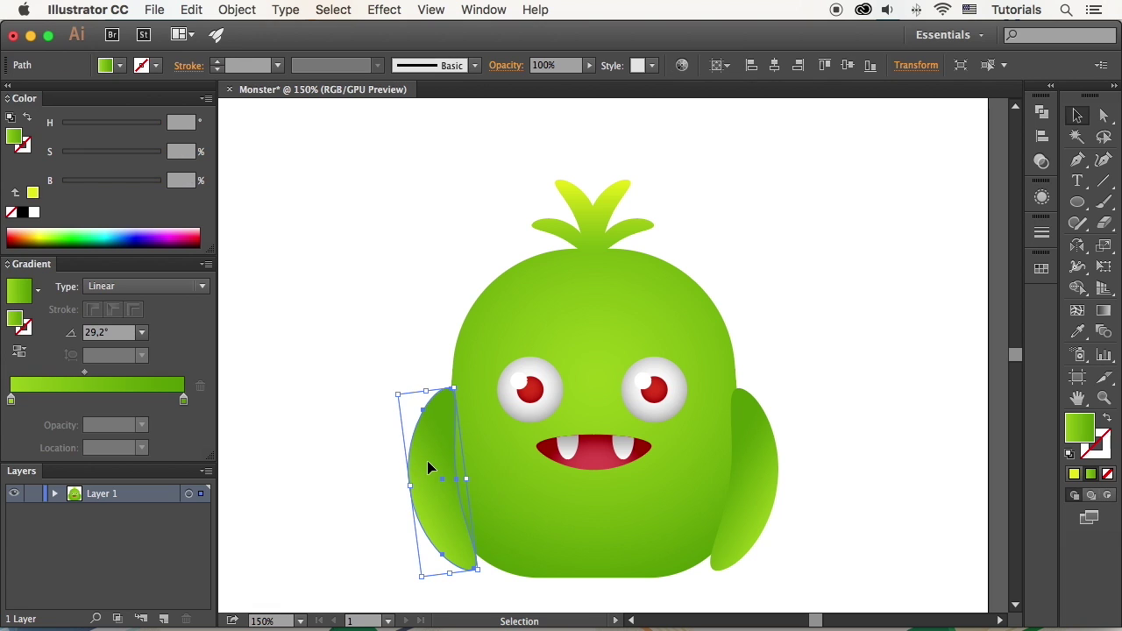
drag(429, 465, 451, 228)
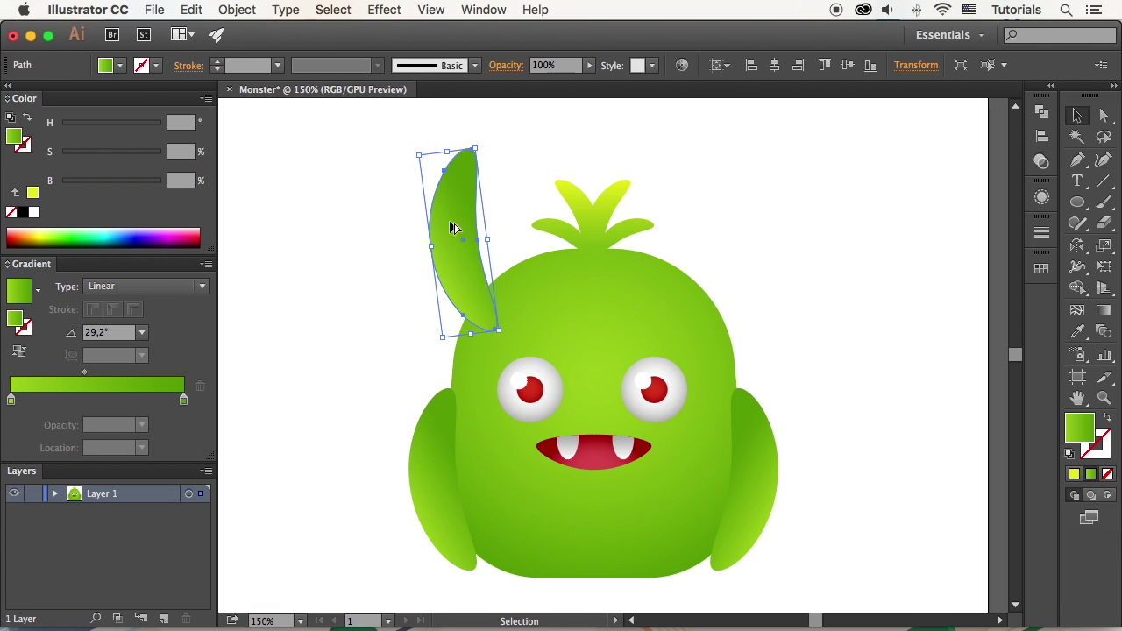
drag(418, 161, 447, 218)
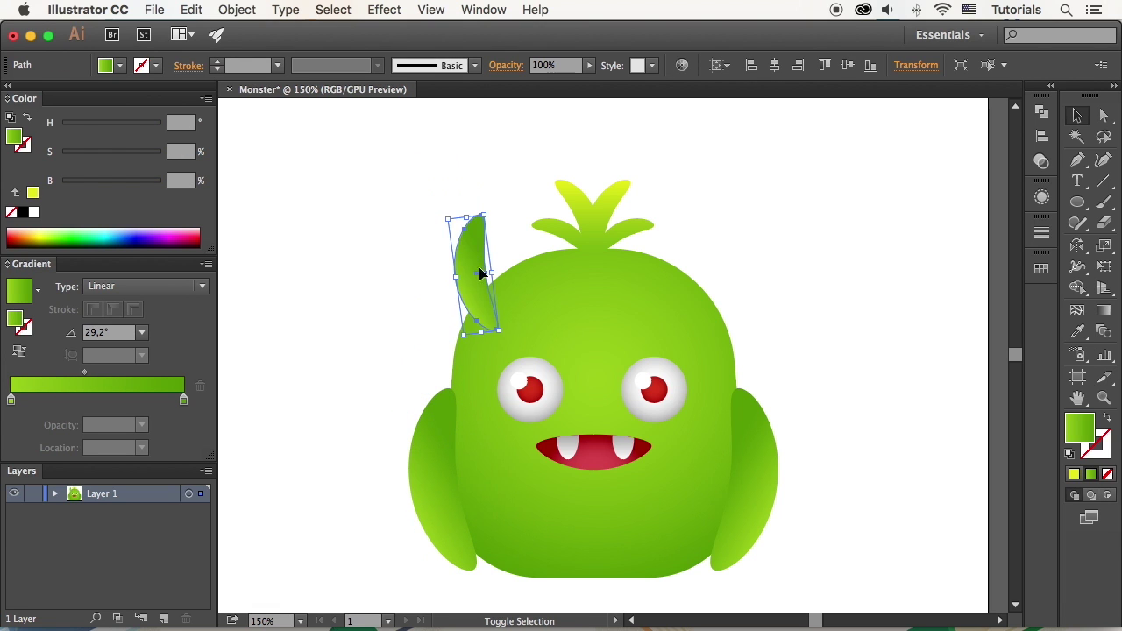
drag(506, 339, 522, 316)
drag(477, 283, 495, 267)
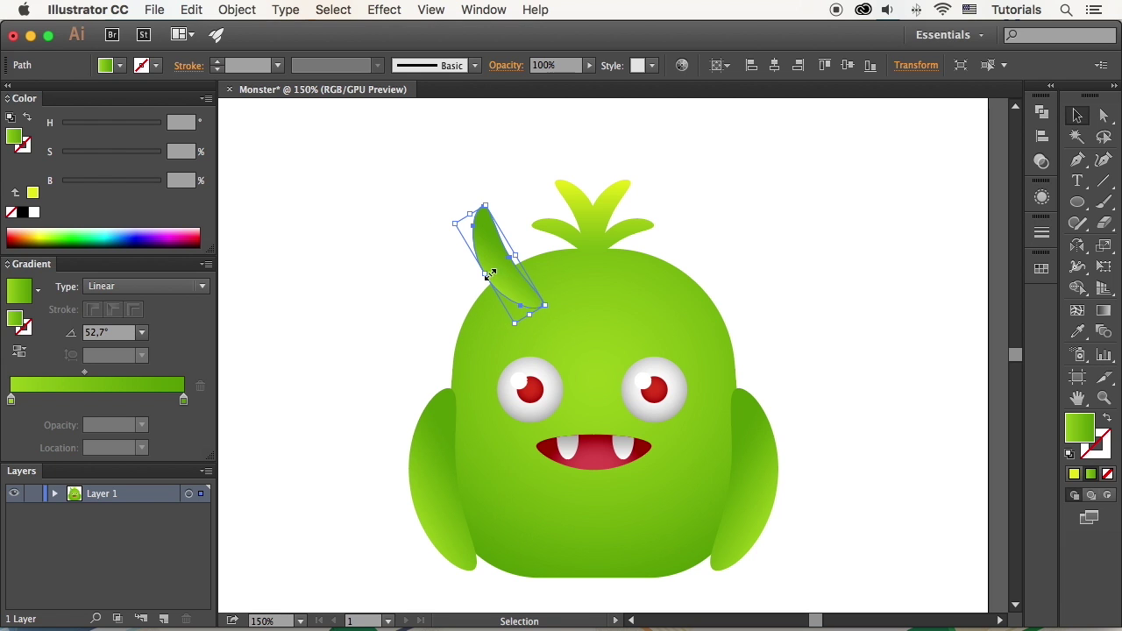
right_click(497, 276)
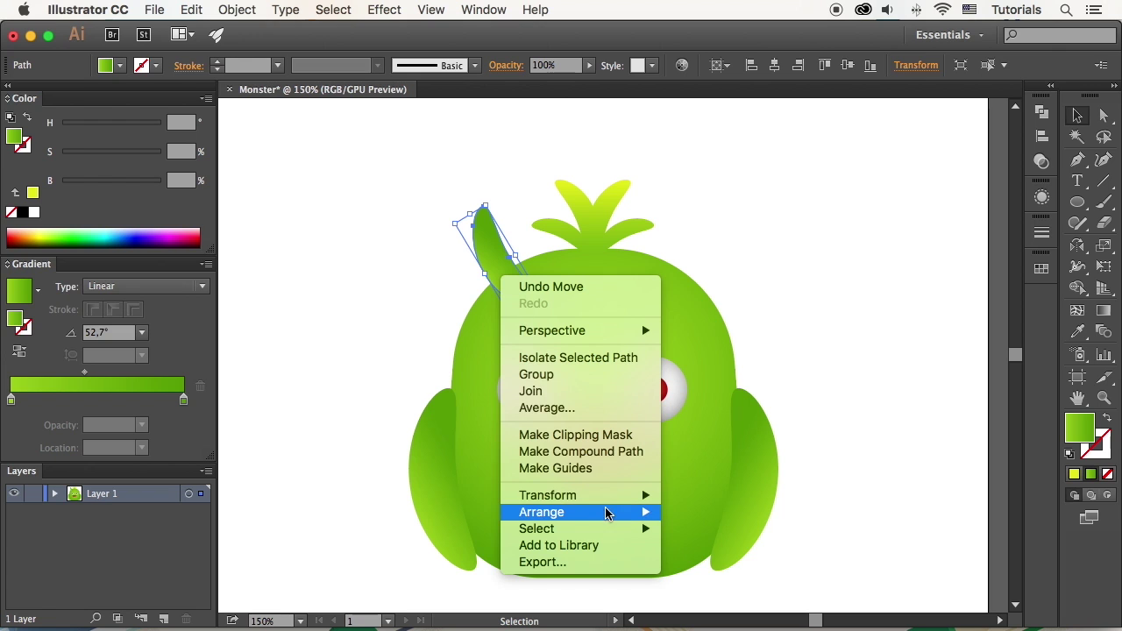
mouse_move(611, 514)
click(715, 562)
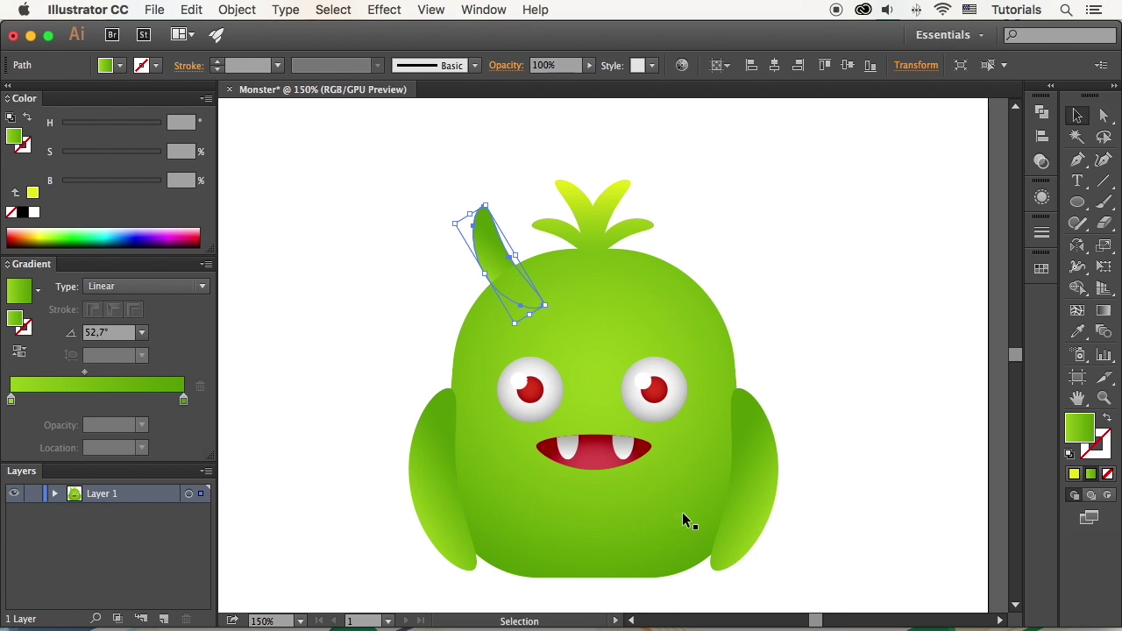
Colour the horn's gradient from bright yellow at the start to darker orange at the end
click(10, 400)
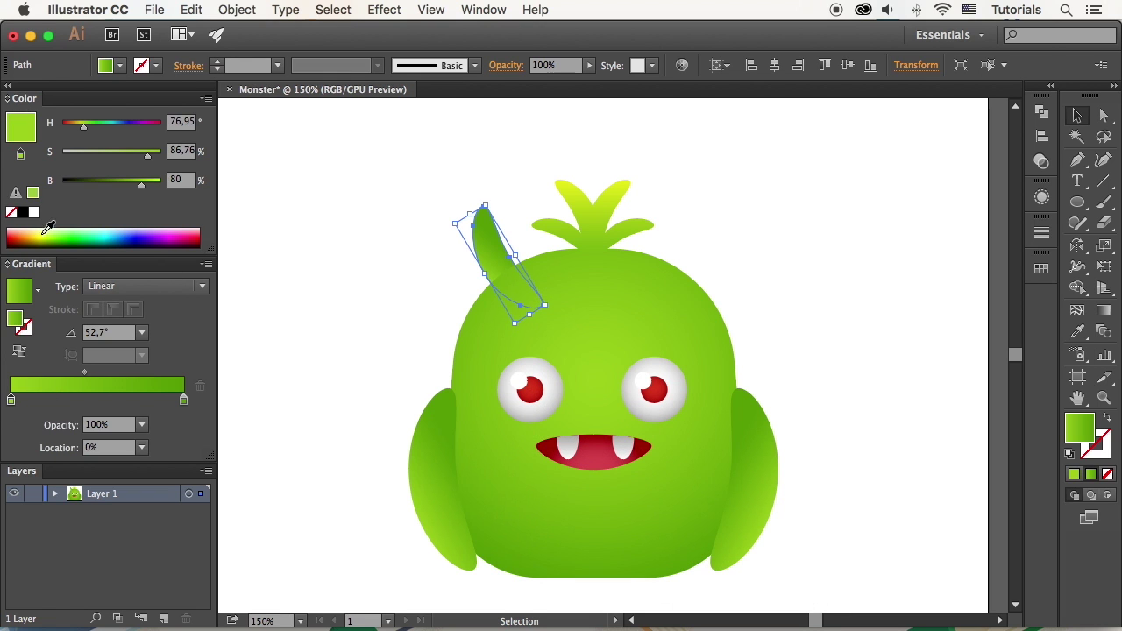
drag(82, 129, 78, 127)
drag(141, 183, 153, 156)
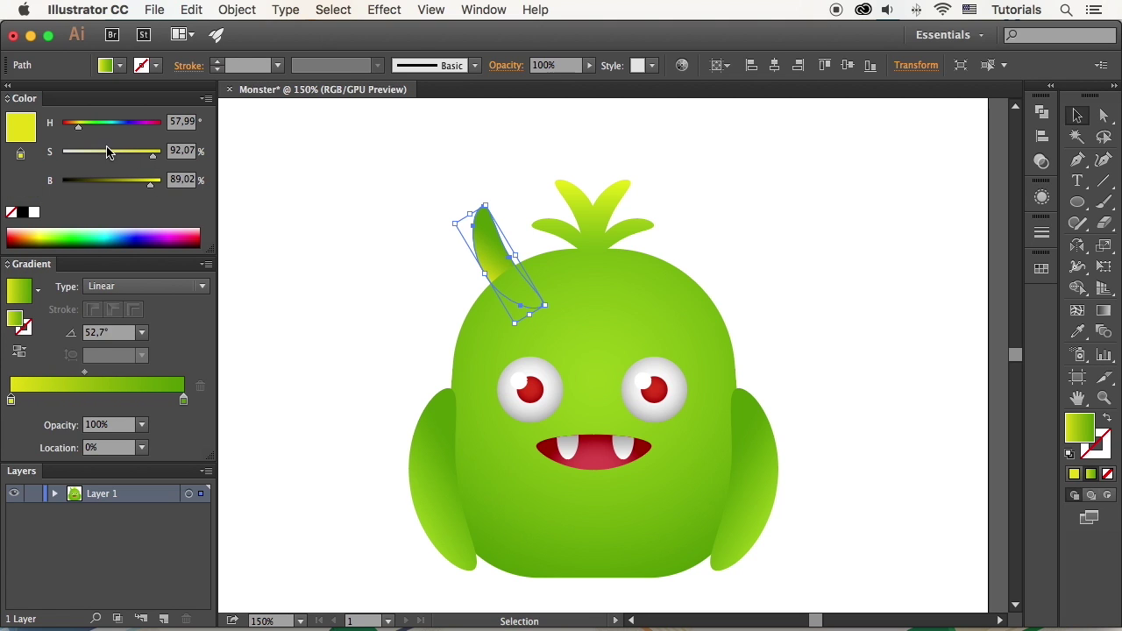
click(183, 399)
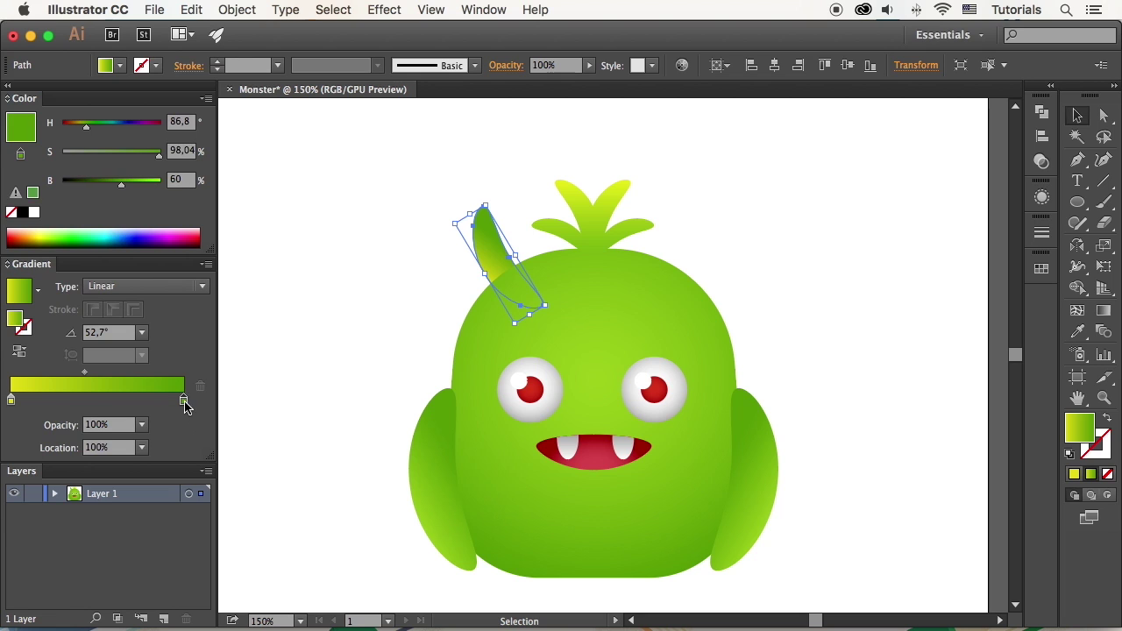
click(74, 128)
drag(121, 184, 161, 155)
drag(75, 128, 71, 128)
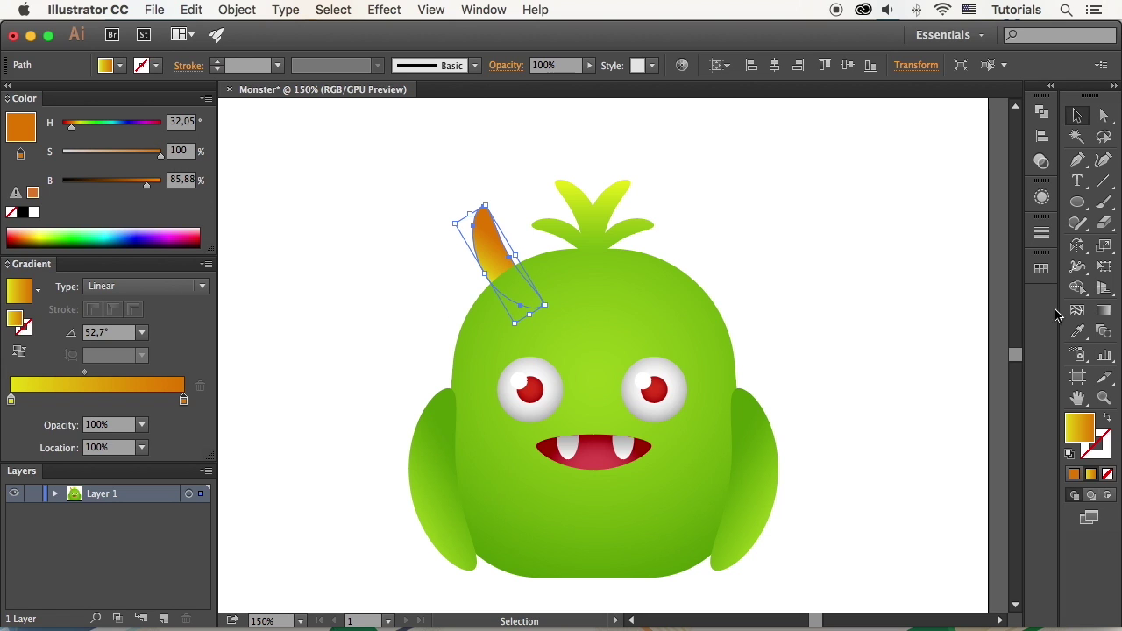
Run the horn's gradient along its length at -69.4°
click(1104, 310)
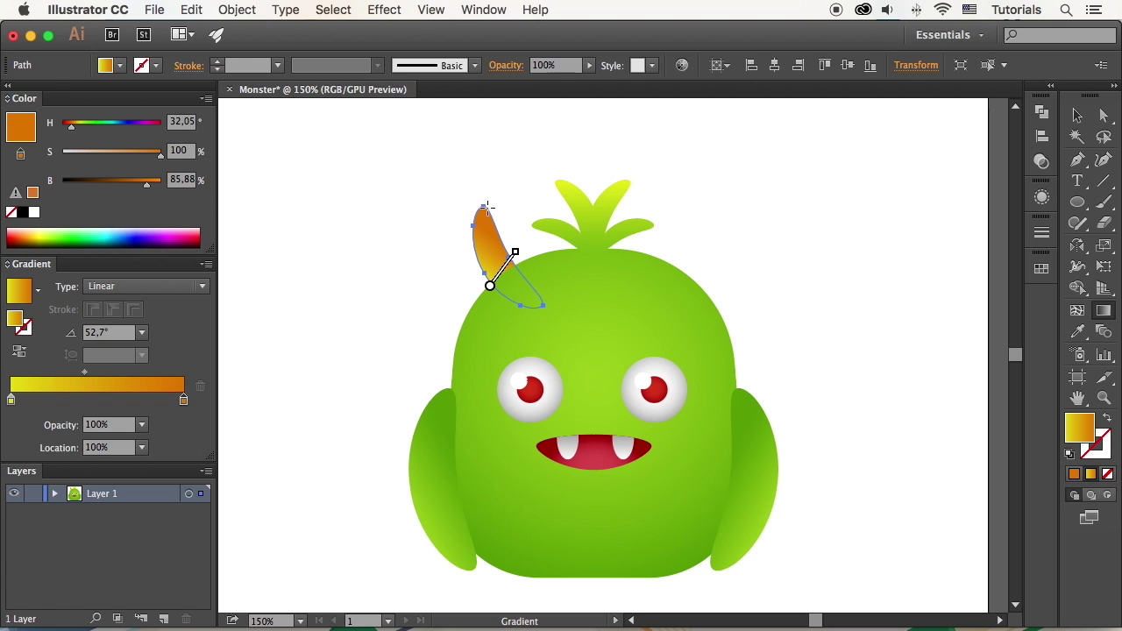
drag(484, 207, 506, 267)
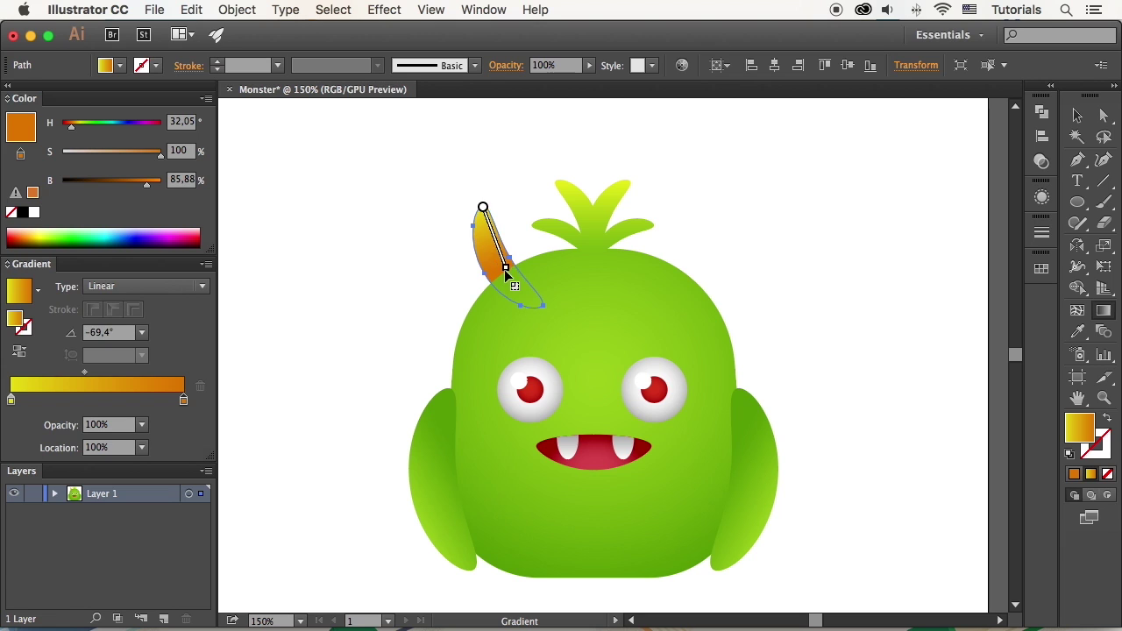
mouse_move(498, 256)
click(498, 236)
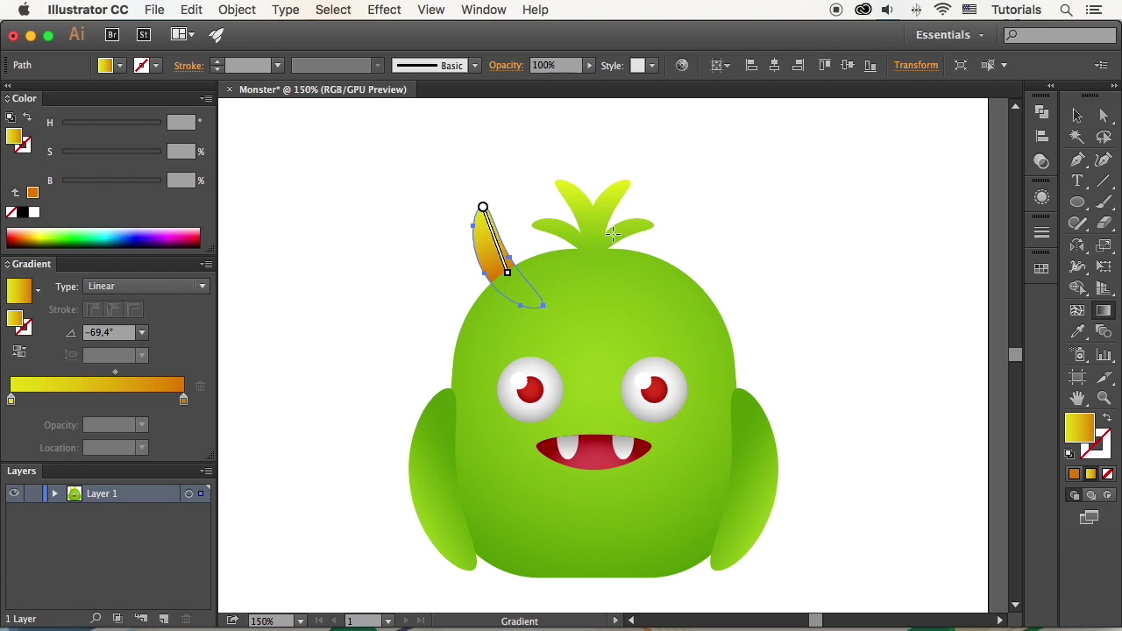
click(1077, 115)
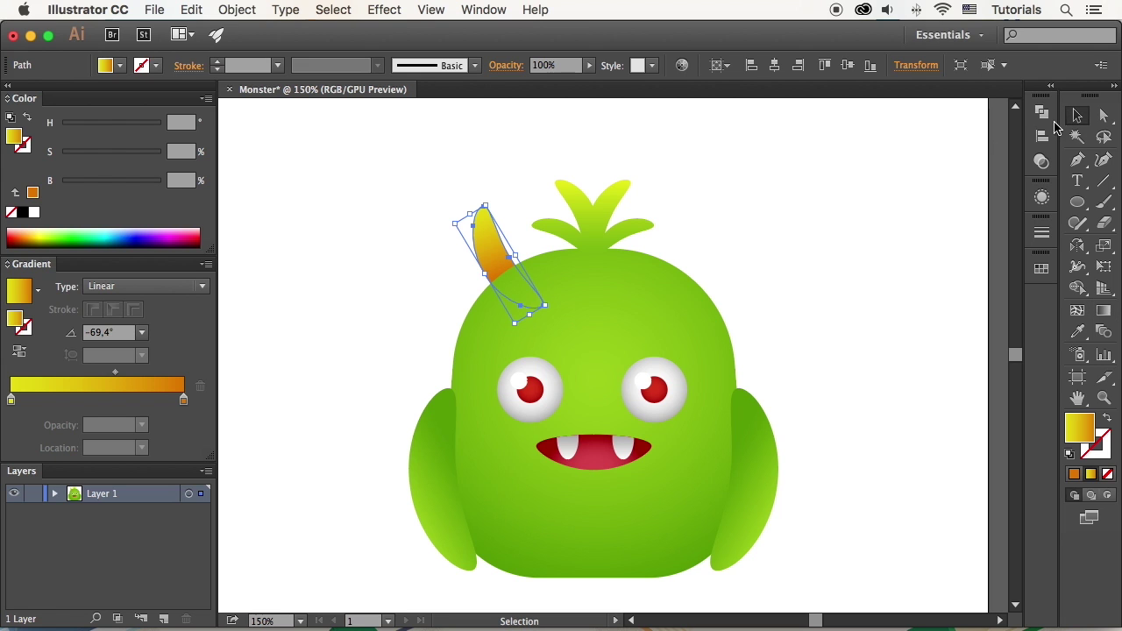
Make a vertically mirrored copy of the horn and place it at the head's upper right
double_click(1077, 246)
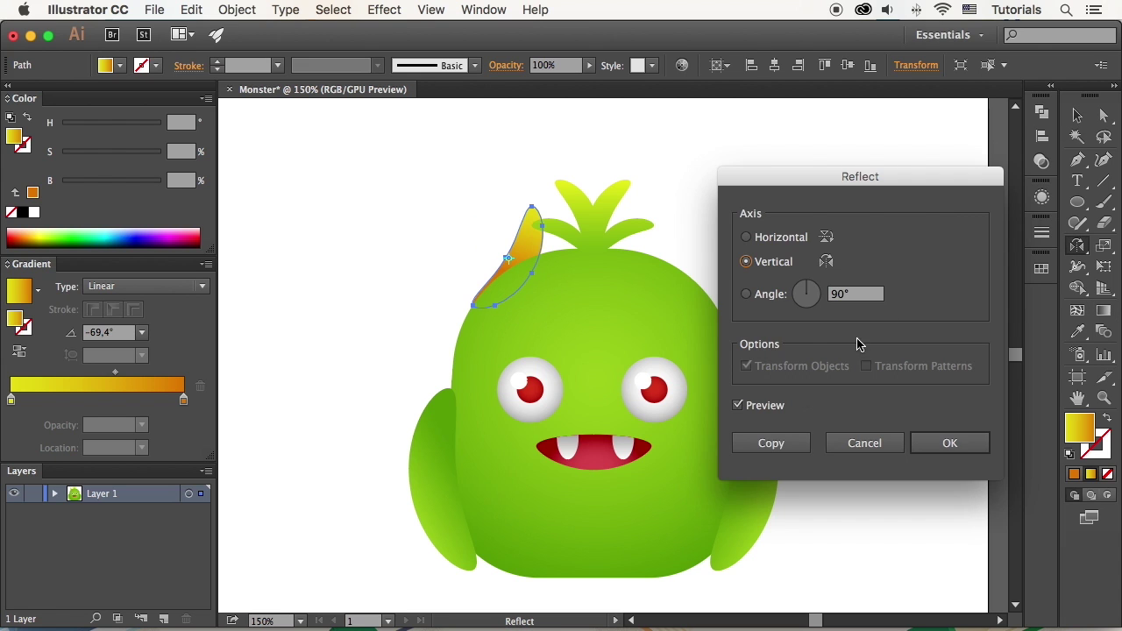
click(761, 441)
click(1077, 115)
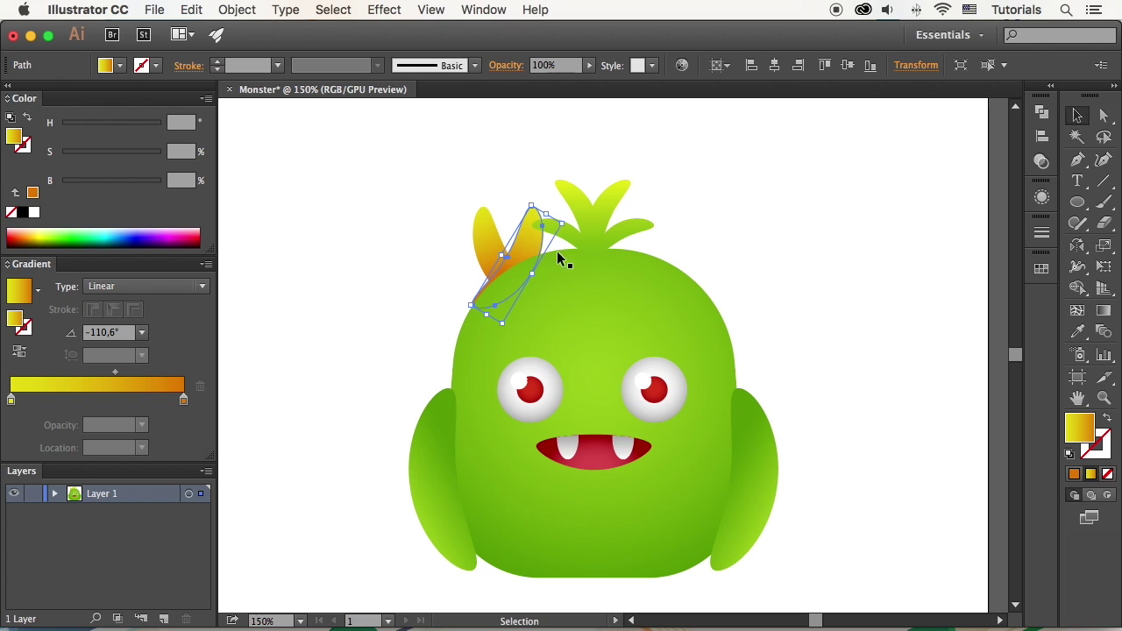
drag(530, 250, 691, 268)
shift+click(506, 244)
click(785, 285)
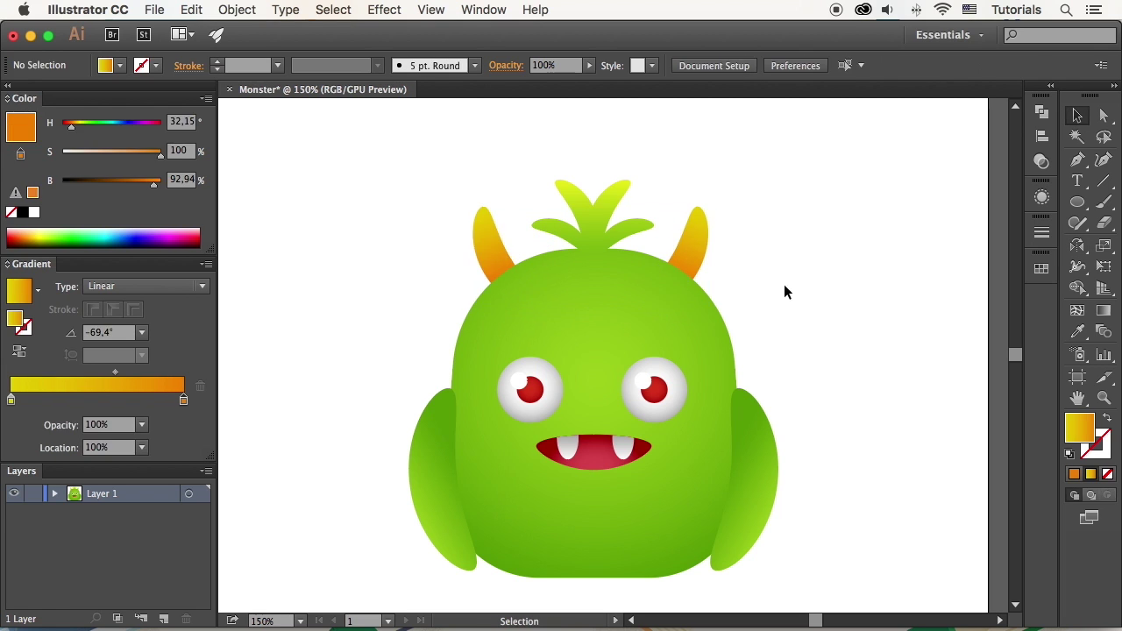
Duplicate the left arm onto the upper-left head as an eyebrow and make a vertically reflected copy
click(428, 454)
drag(431, 459, 537, 334)
double_click(1077, 246)
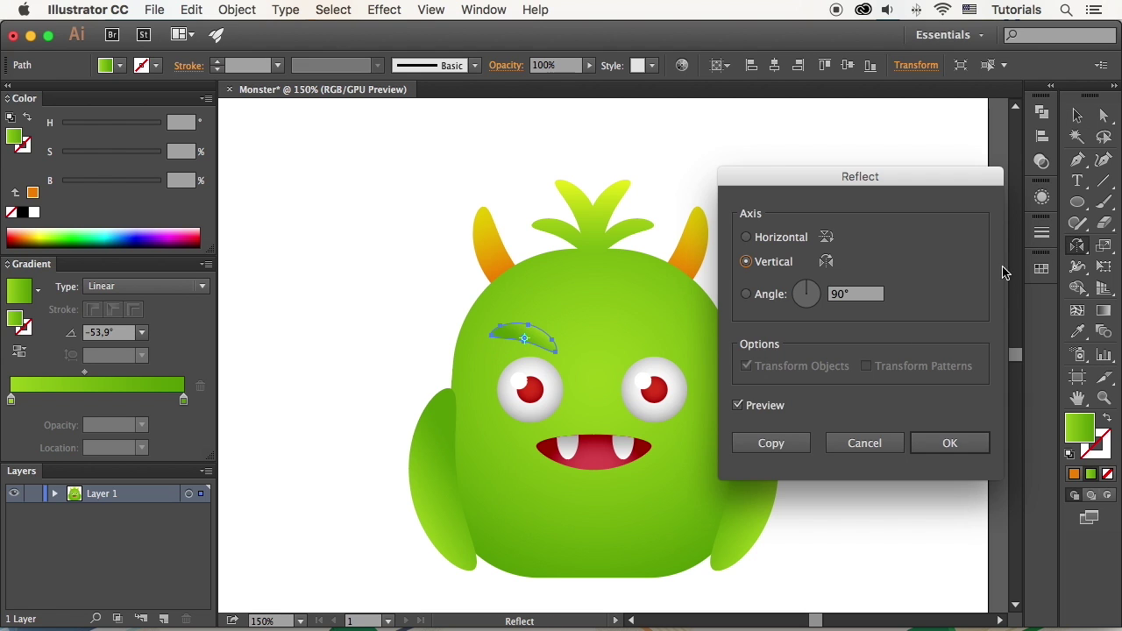
click(782, 442)
Select both the mirrored right eyebrow and the left eyebrow together
key(v)
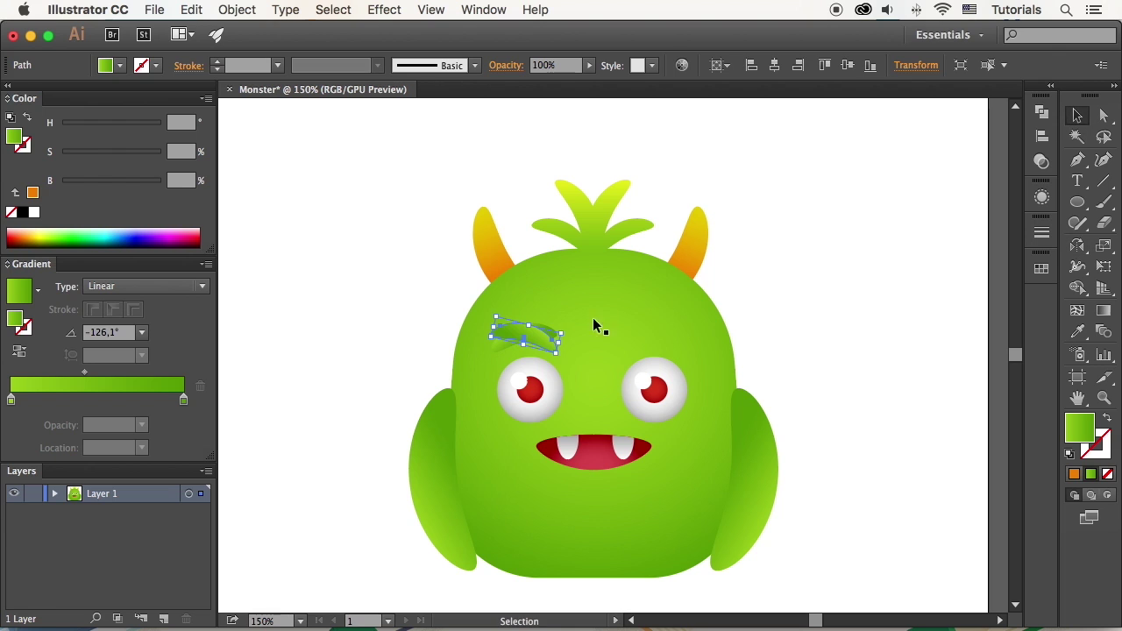
click(592, 317)
click(672, 354)
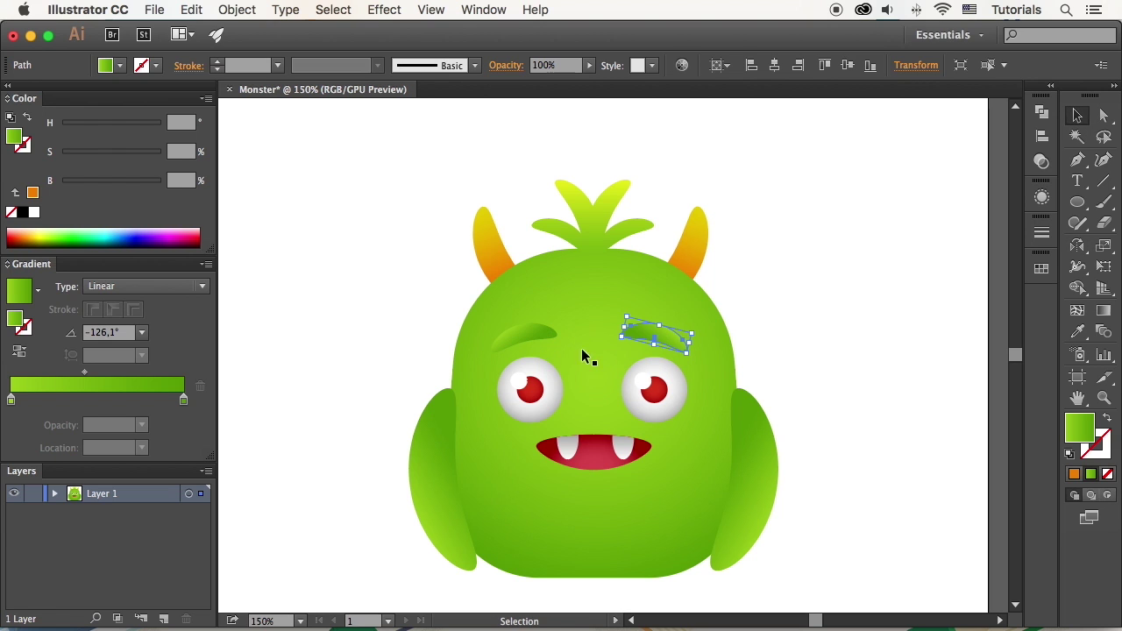
shift+click(543, 337)
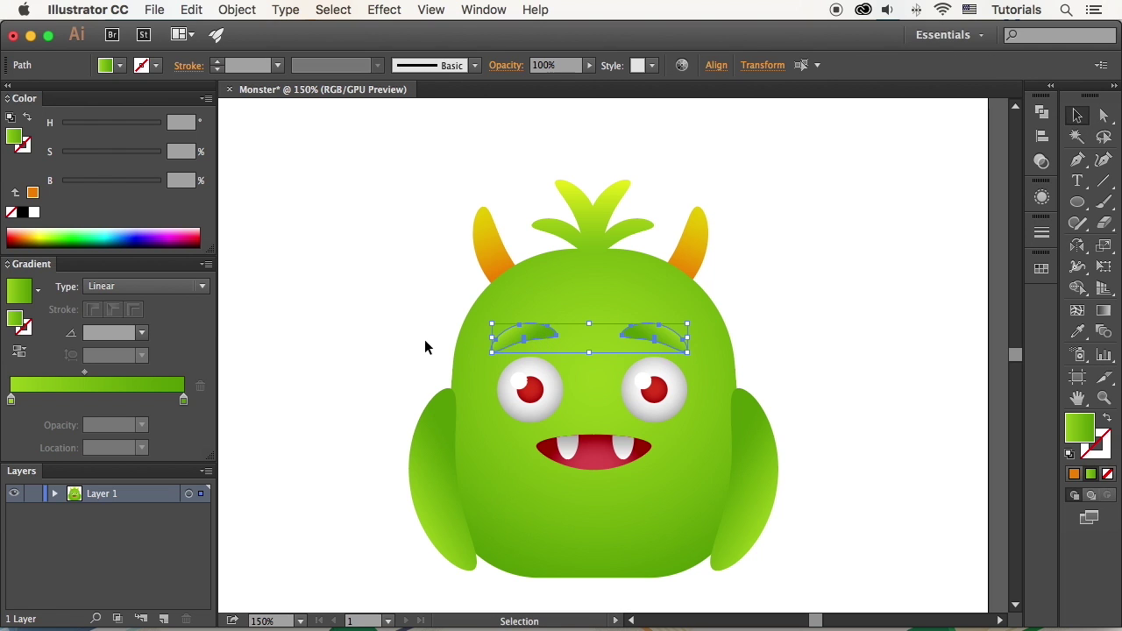
Copy the body's green gradient onto both eyebrows and make it run horizontally
click(1077, 332)
click(600, 313)
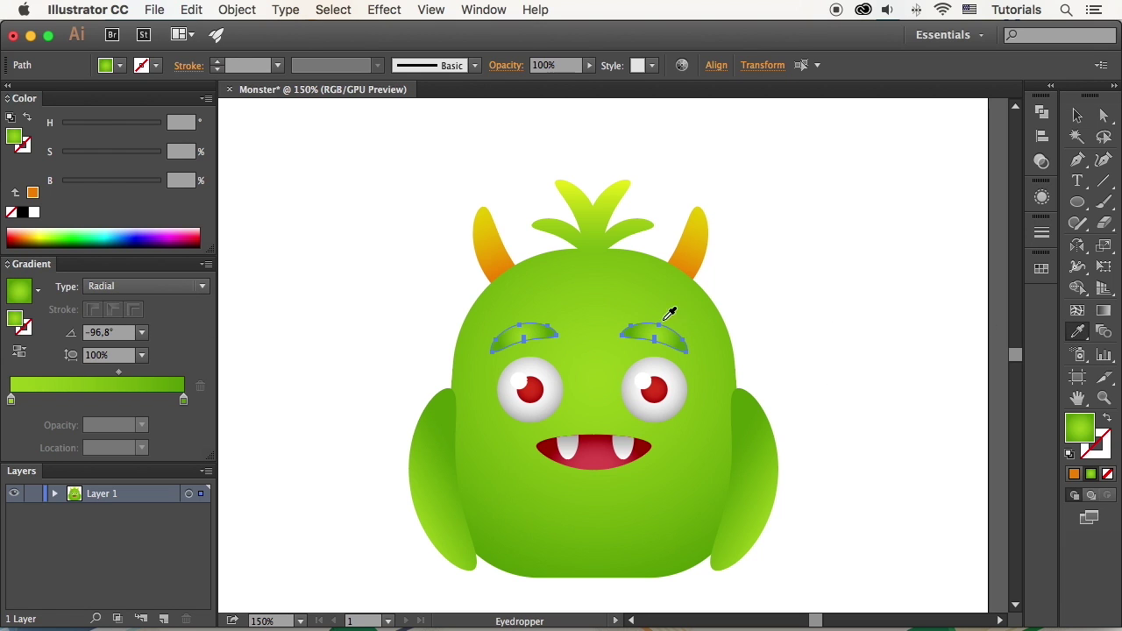
click(1103, 310)
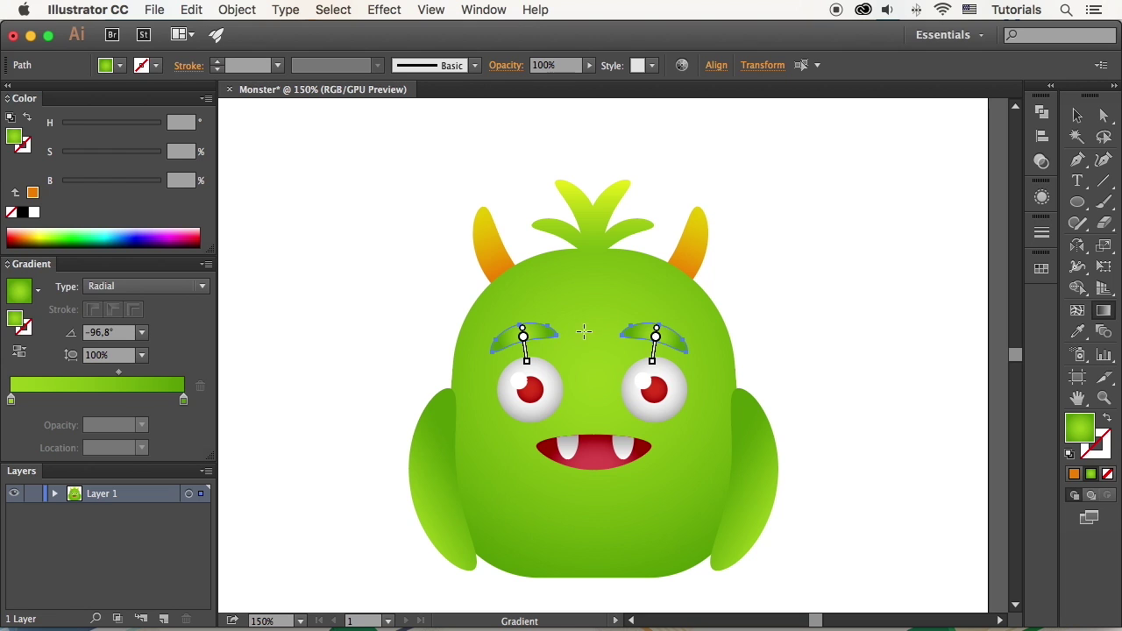
drag(586, 329, 656, 330)
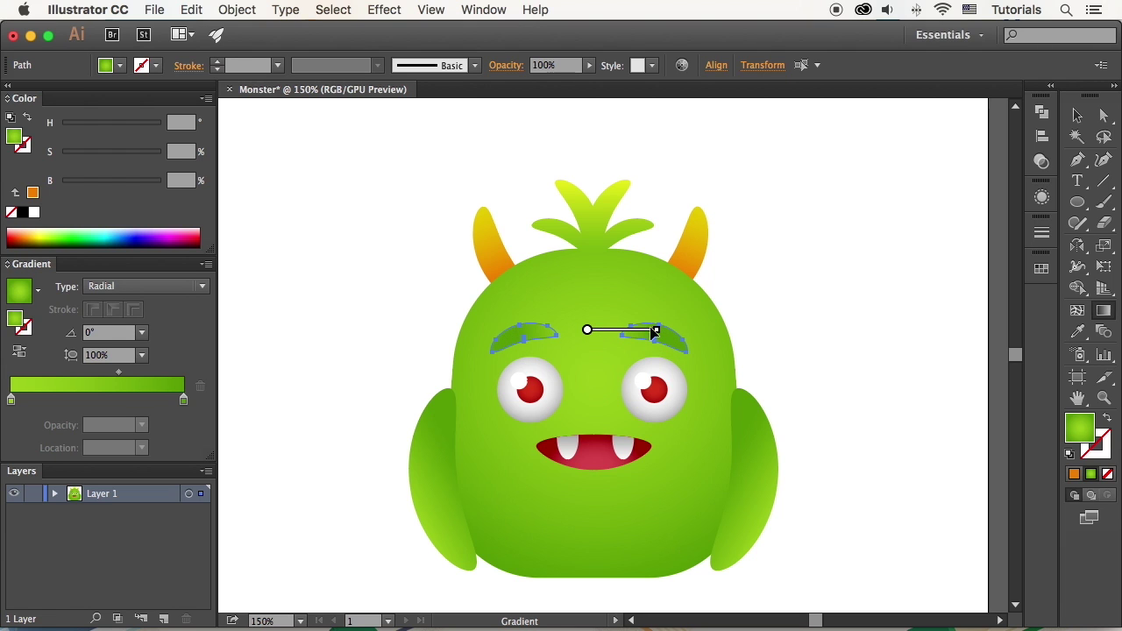
Sample body and between-the-eyes greens into the gradient's left colour stop, then deselect the eyebrows
click(11, 400)
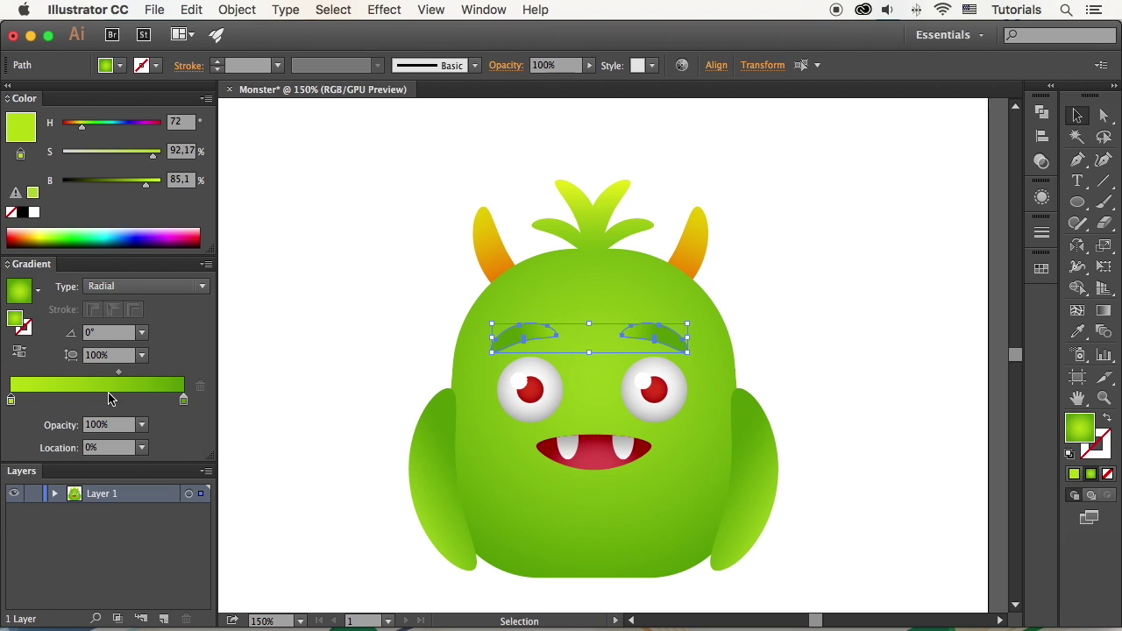
key(i)
click(509, 517)
click(513, 469)
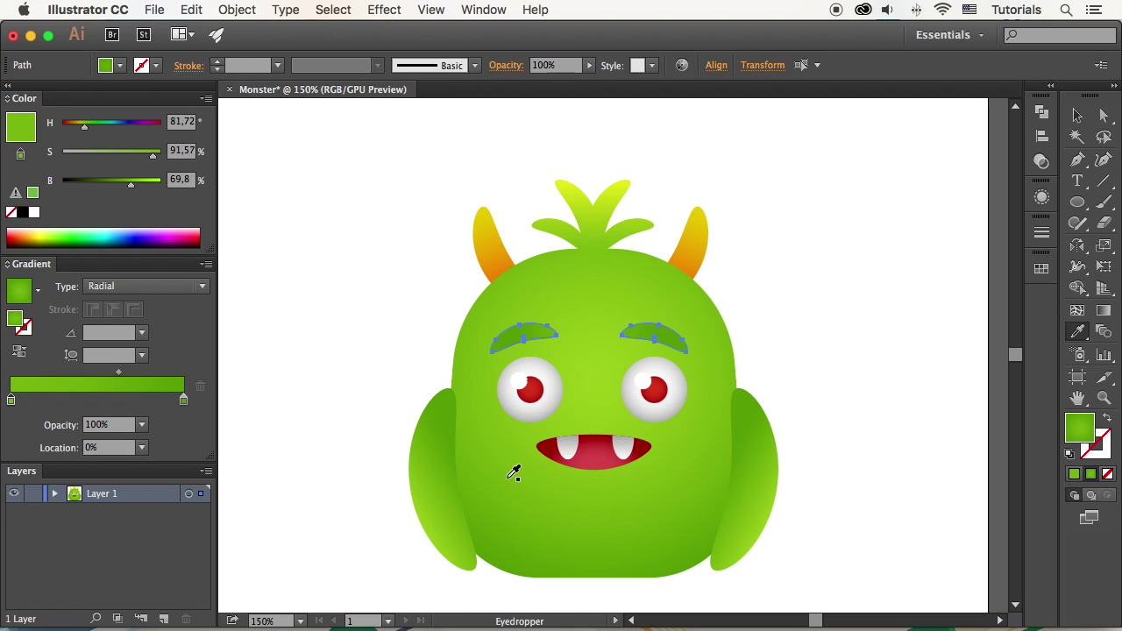
click(508, 434)
click(475, 394)
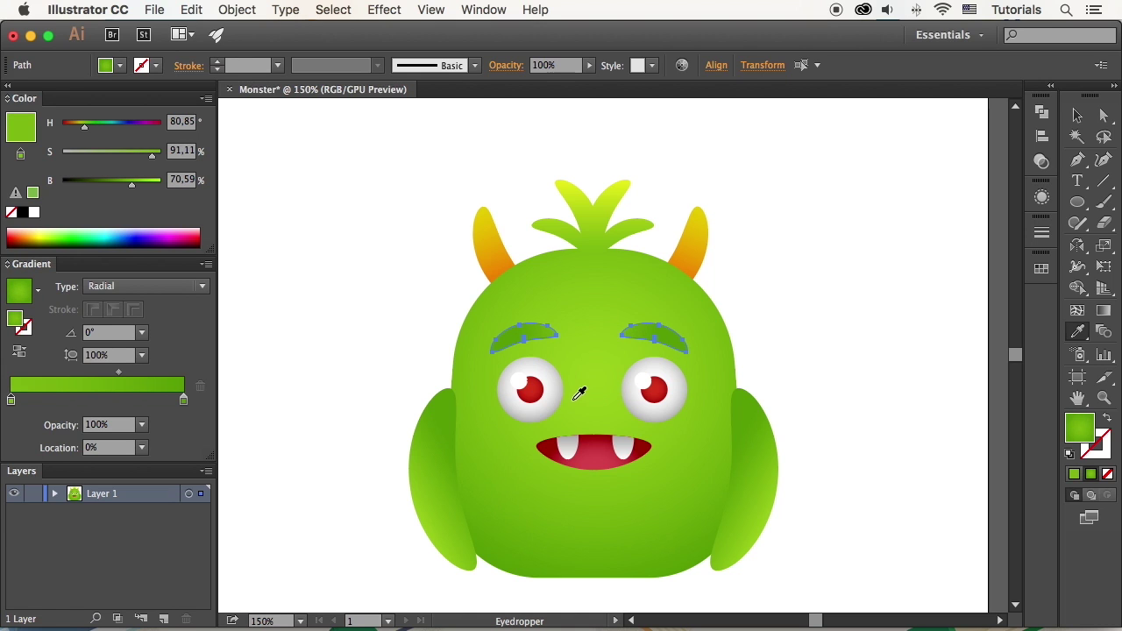
click(574, 399)
click(1077, 116)
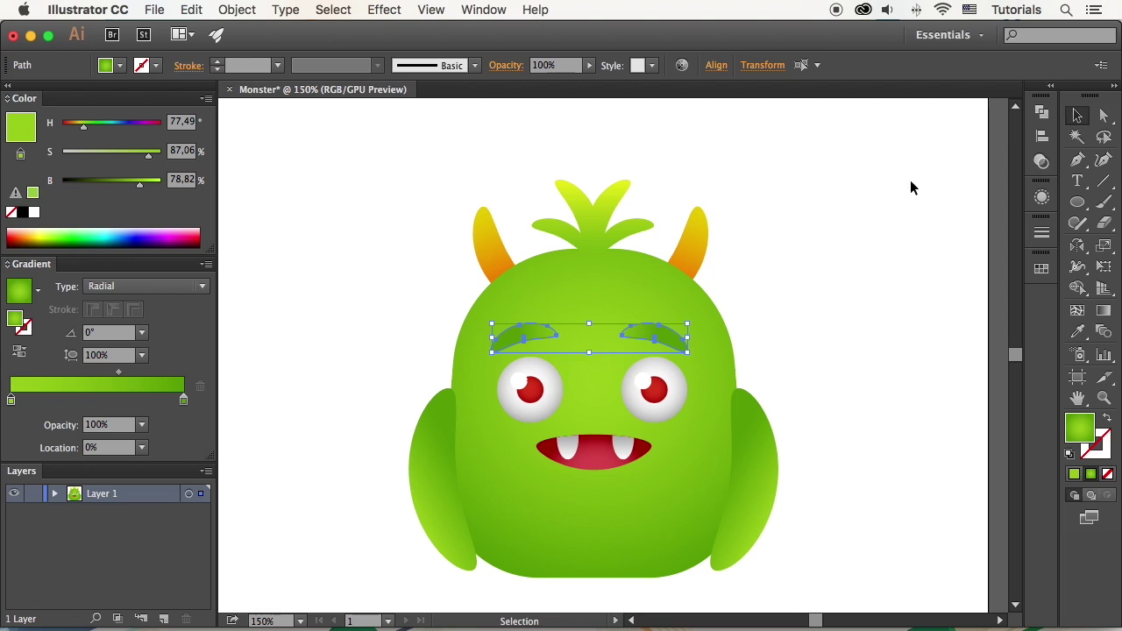
click(859, 215)
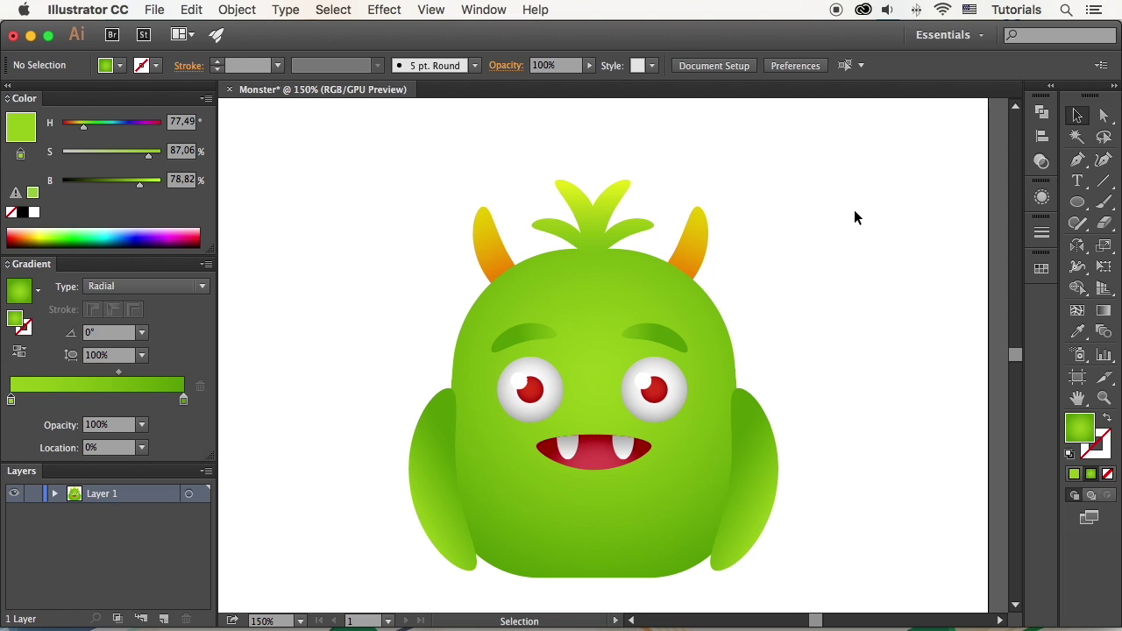
Draw an oval over the lower belly and give it the horn's gradient
click(1077, 202)
drag(510, 489, 686, 564)
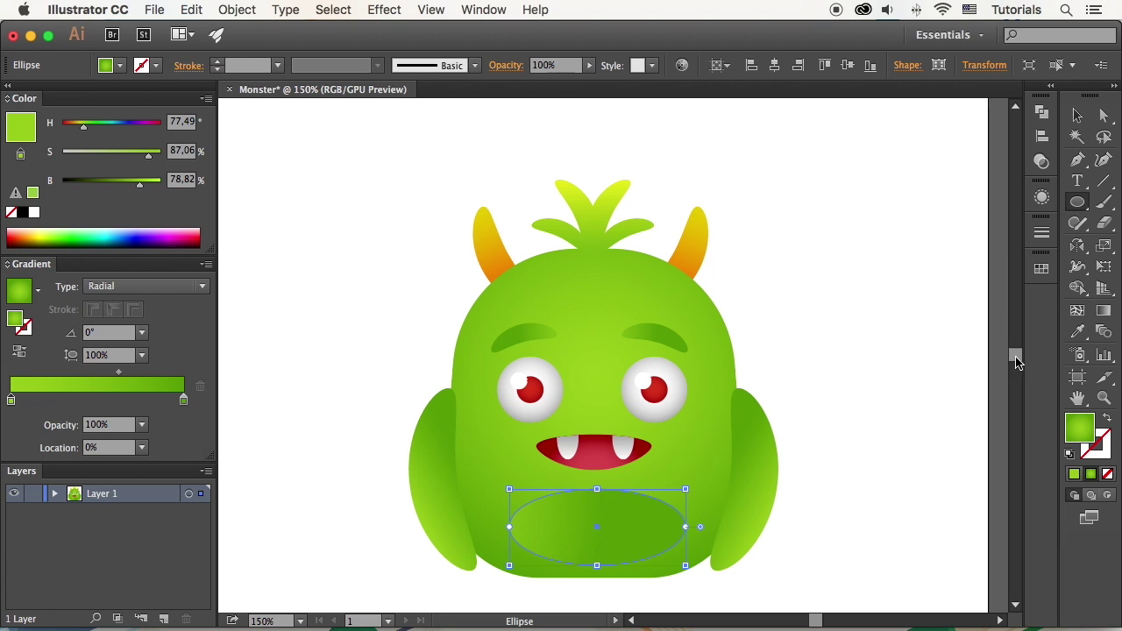
click(1077, 331)
click(702, 240)
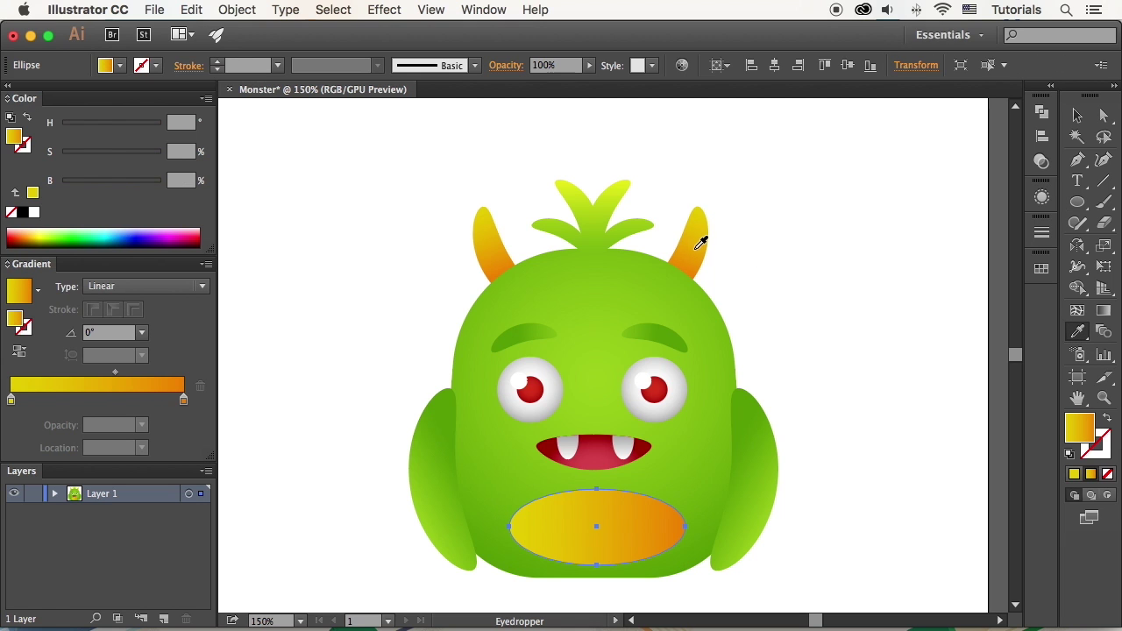
Make the tummy gradient radial, move its centre up the oval and stretch it wider
click(147, 286)
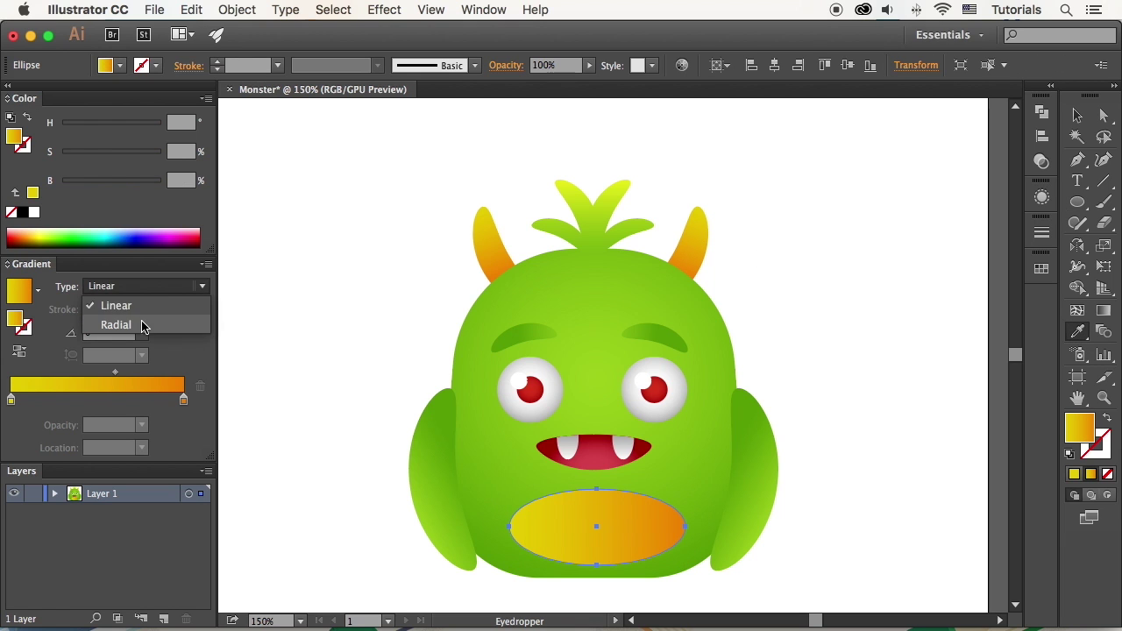
click(144, 326)
key(g)
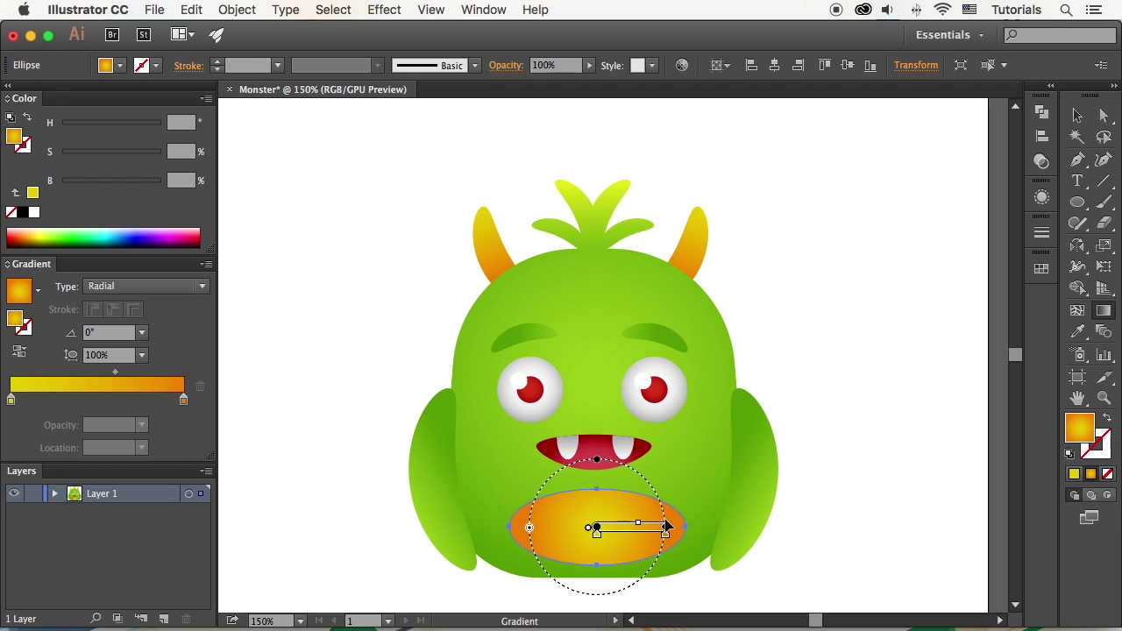
mouse_move(648, 532)
mouse_down()
mouse_move(650, 502)
mouse_move(681, 498)
mouse_up()
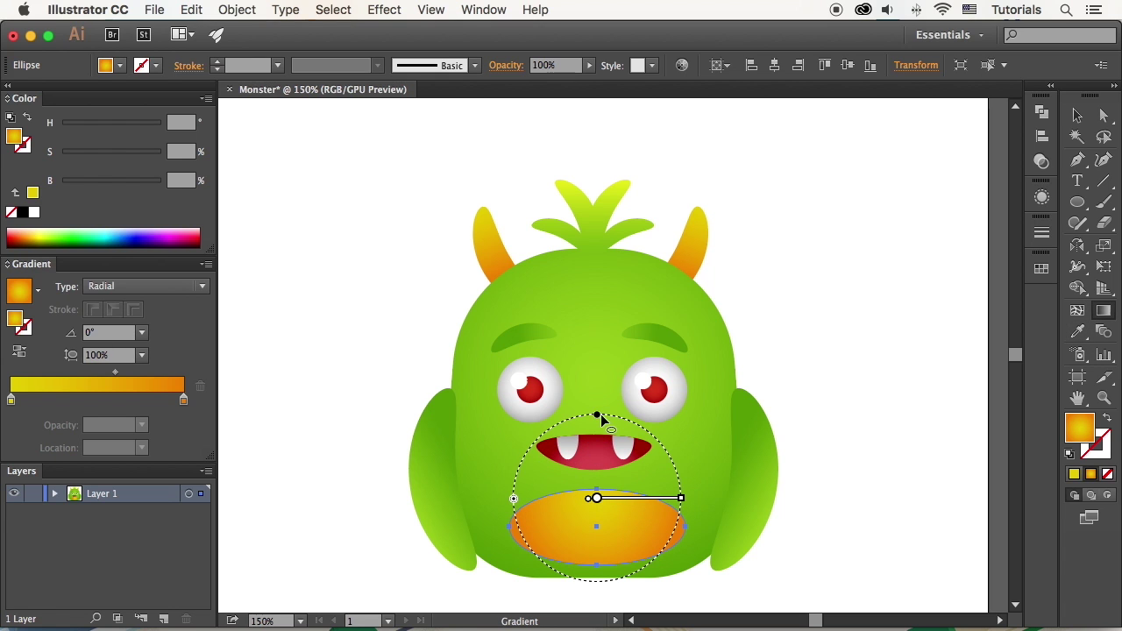
drag(598, 418, 599, 433)
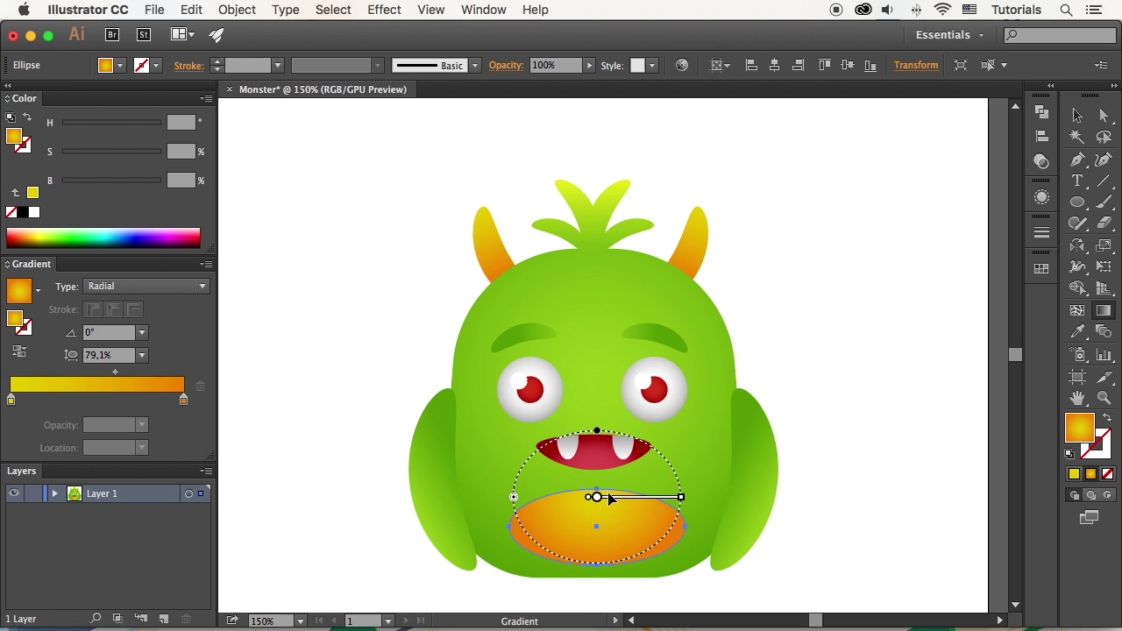
key(v)
key(space)
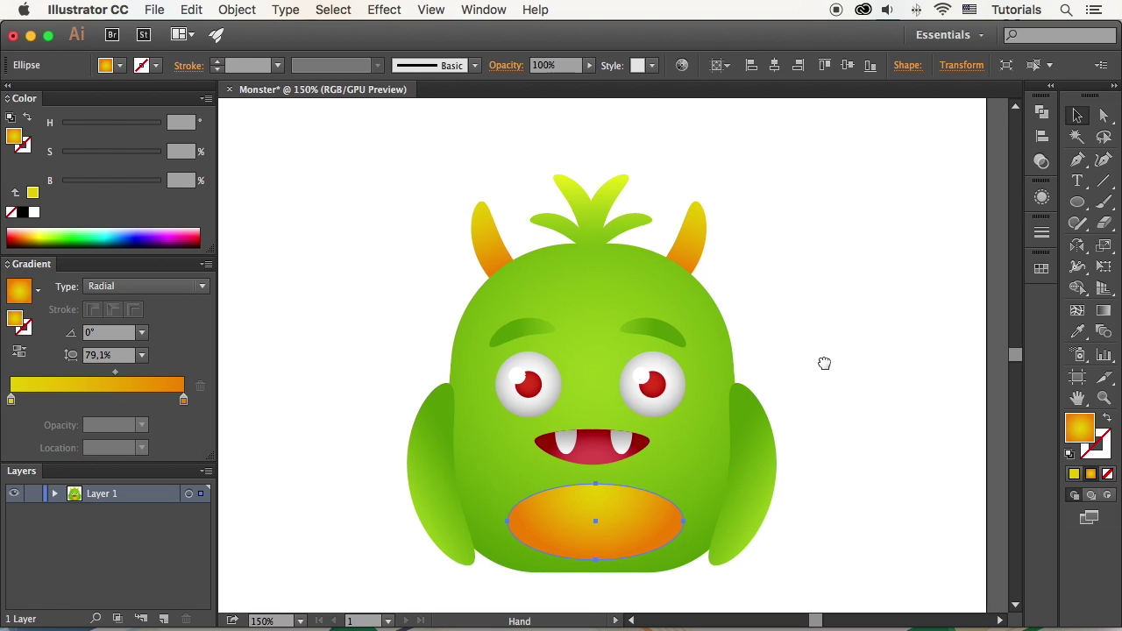
drag(824, 363, 819, 291)
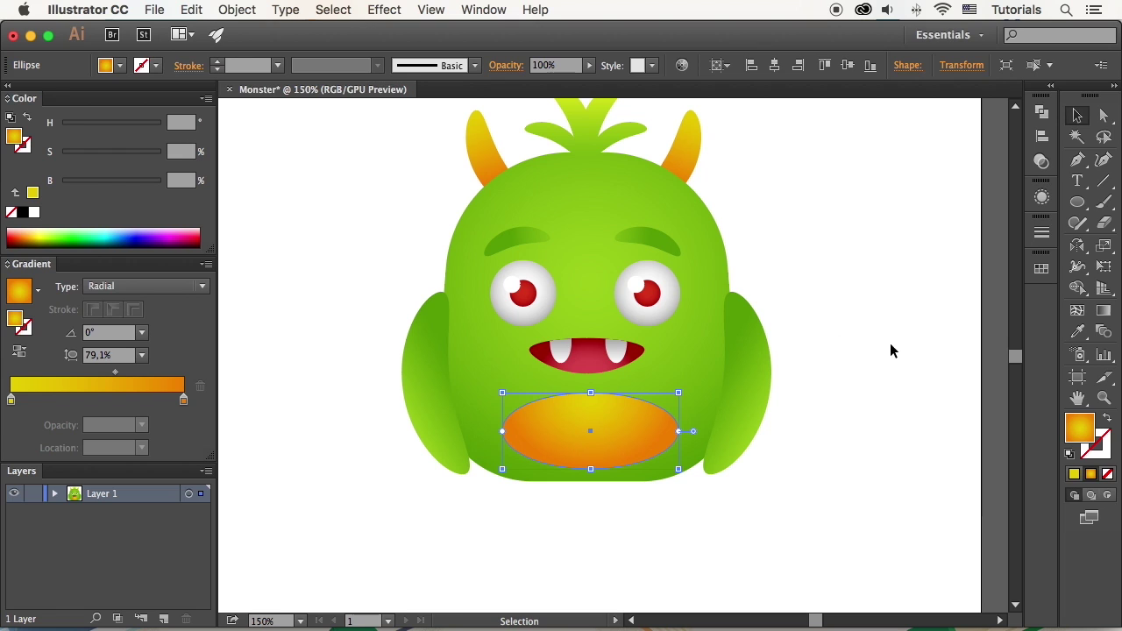
click(983, 209)
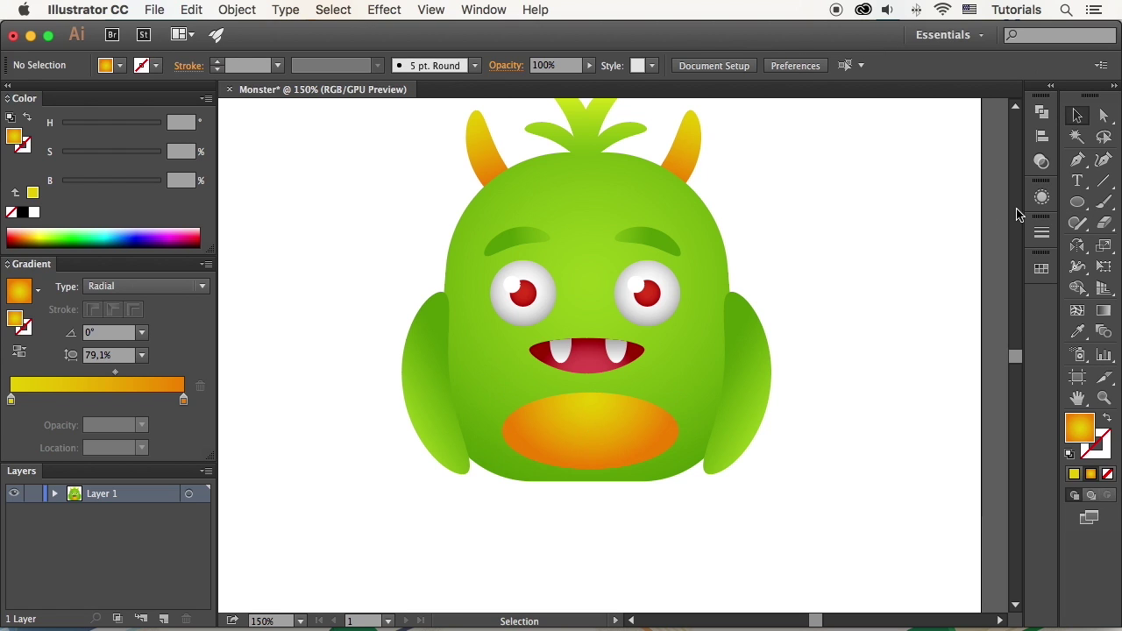
Draw a tall oval at the tummy and send it behind the body as a foot
click(1077, 203)
drag(510, 424, 578, 533)
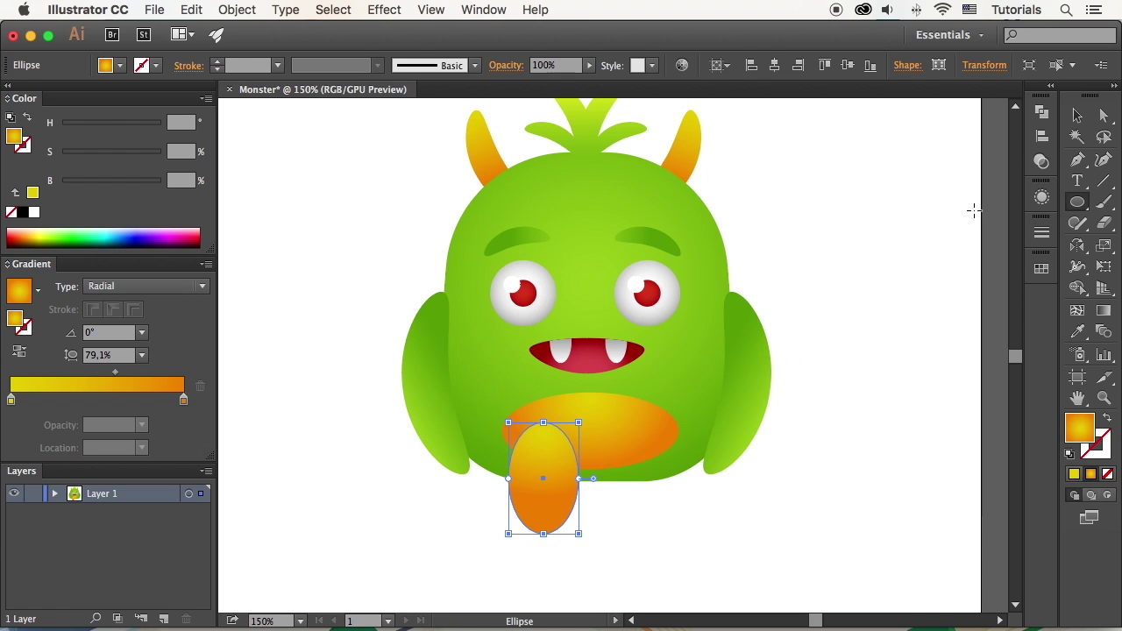
click(1077, 115)
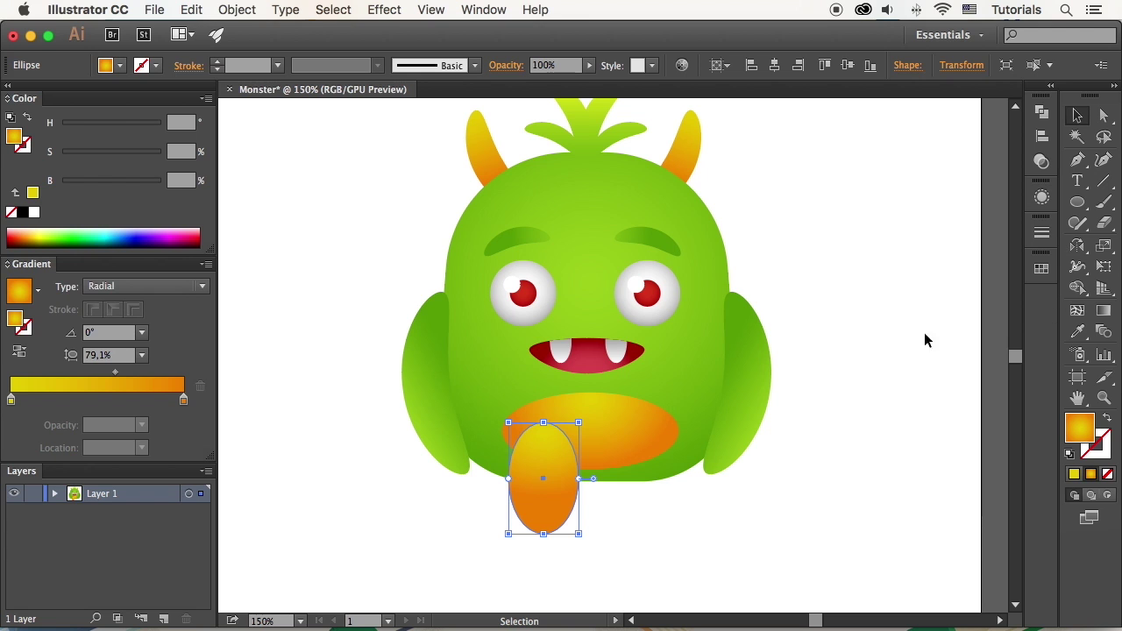
right_click(549, 491)
mouse_move(643, 561)
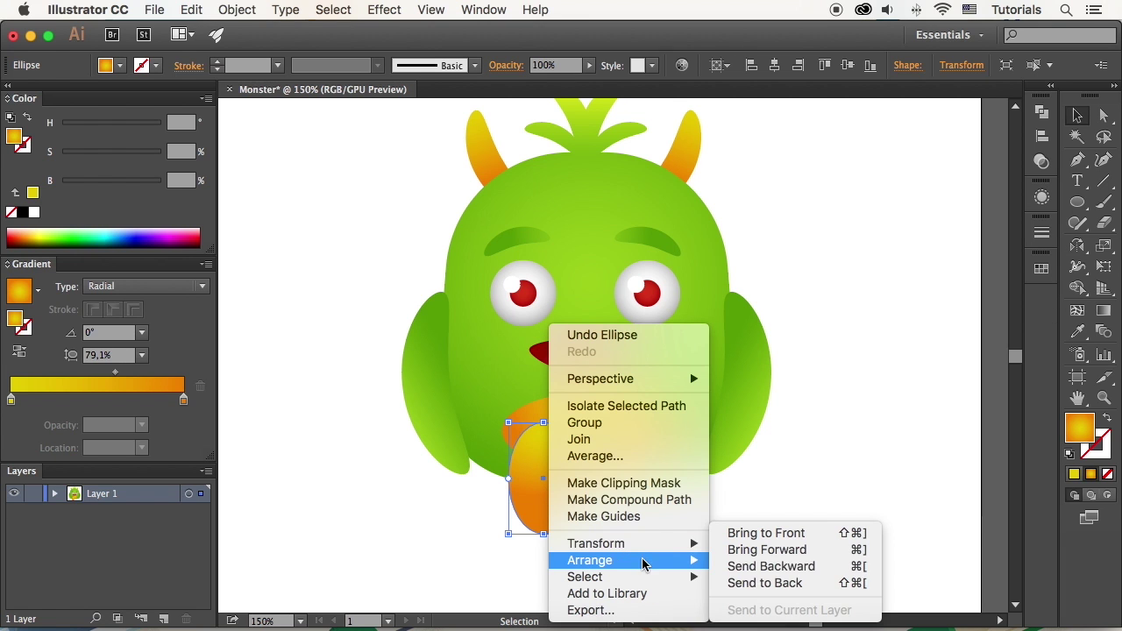
click(753, 583)
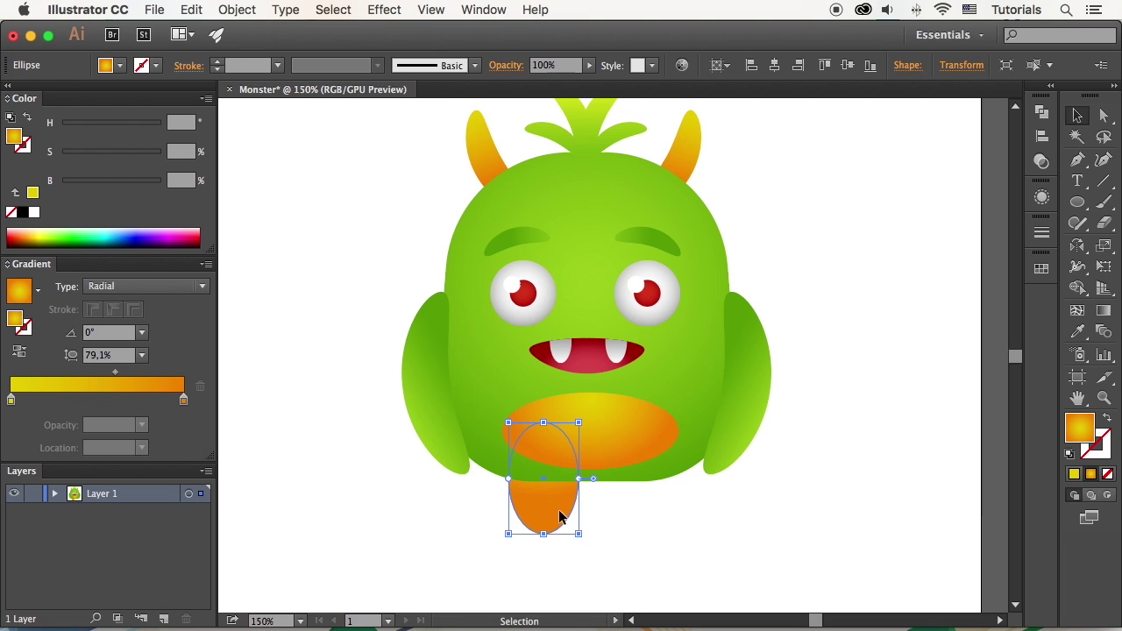
Duplicate the foot beside the original and give both feet the arm's green
drag(559, 517, 648, 518)
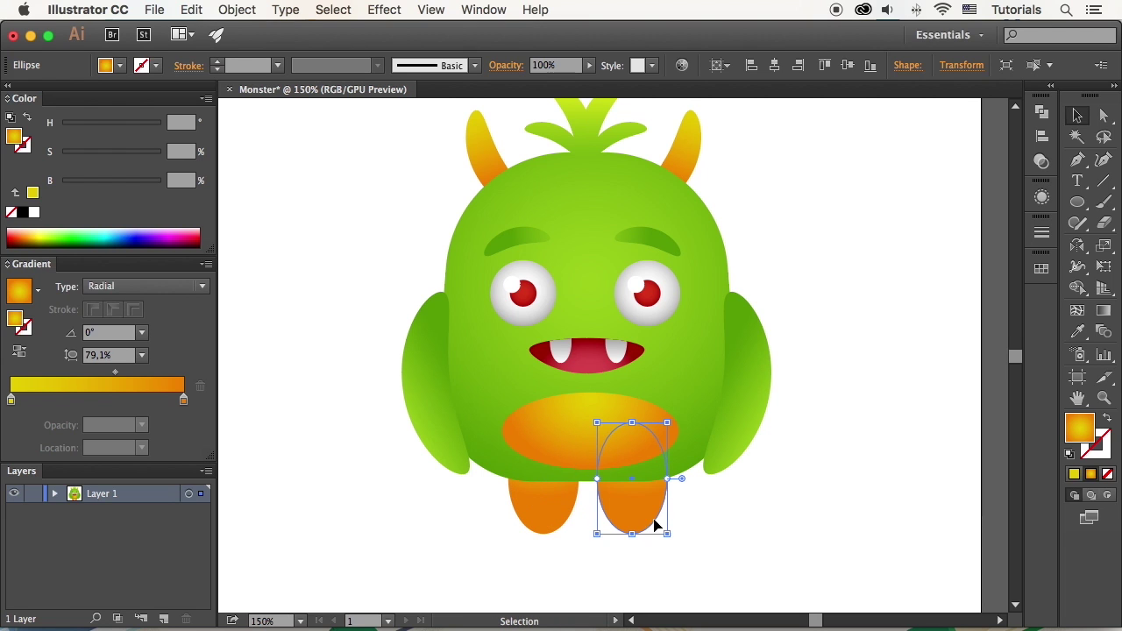
shift+click(558, 515)
click(1077, 331)
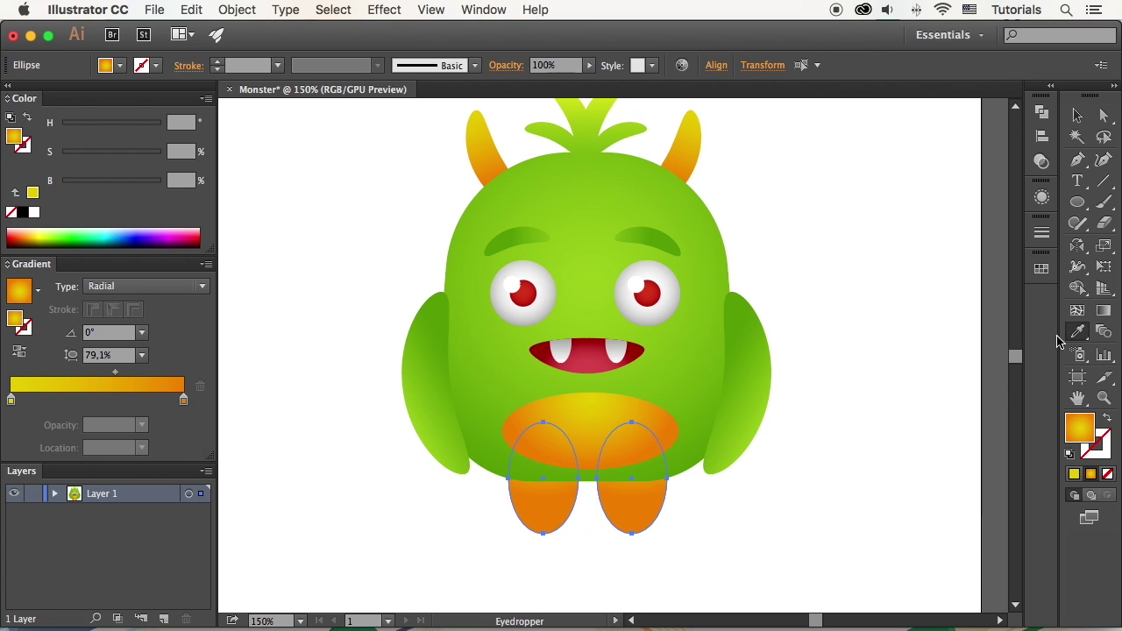
click(770, 405)
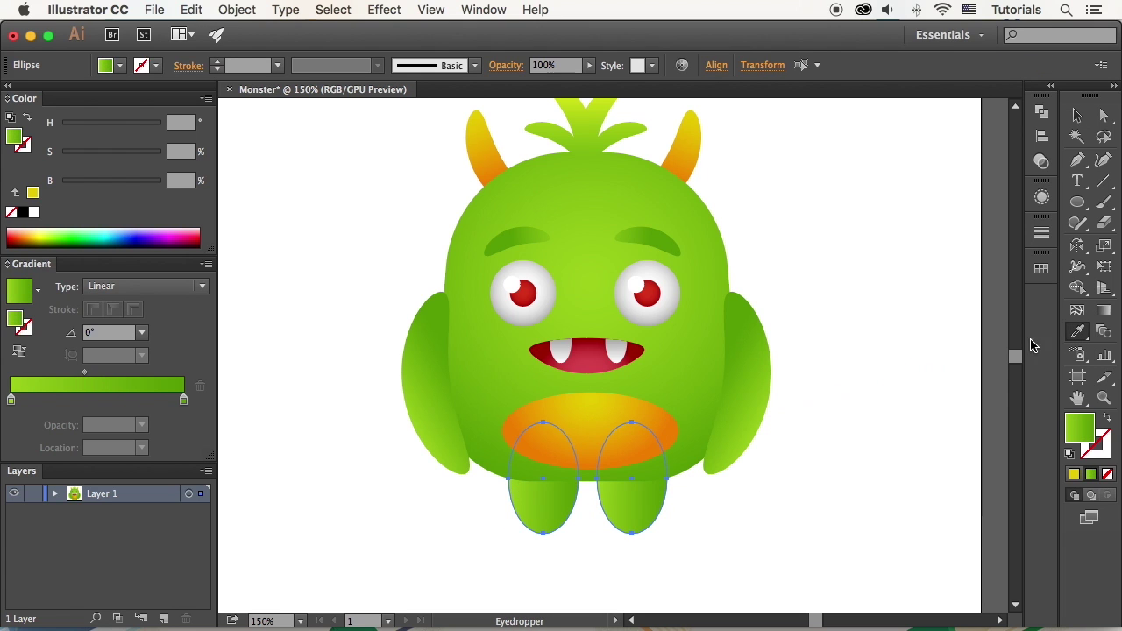
Run the feet's gradient vertically upward, shift its midpoint right, and brighten the left stop slightly
click(1104, 310)
drag(586, 525, 587, 463)
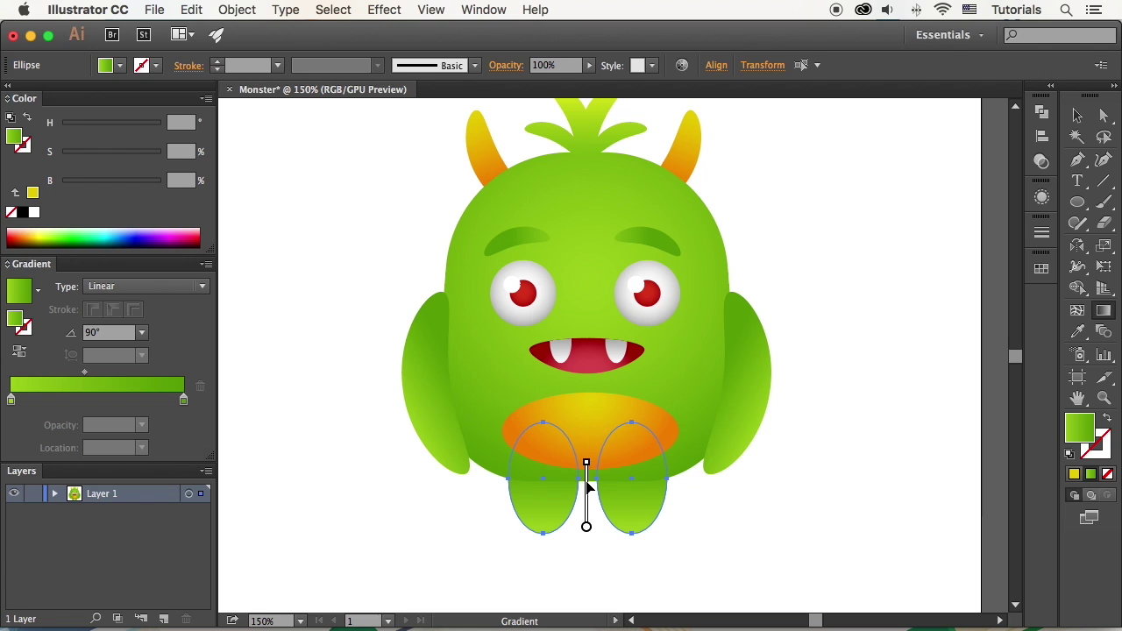
drag(85, 369, 89, 371)
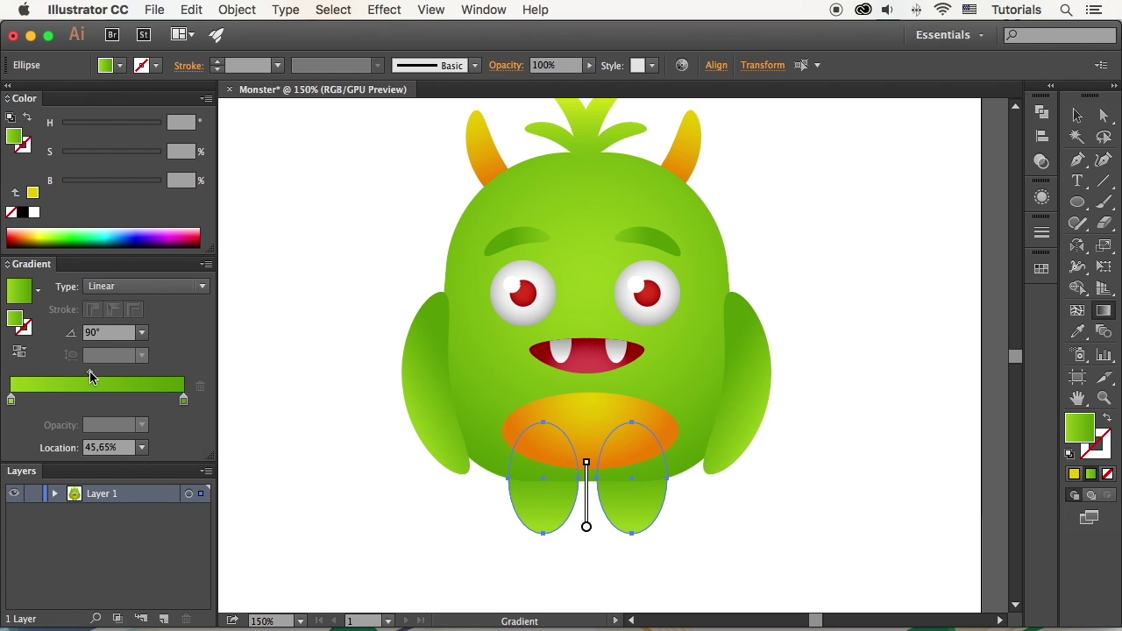
click(16, 402)
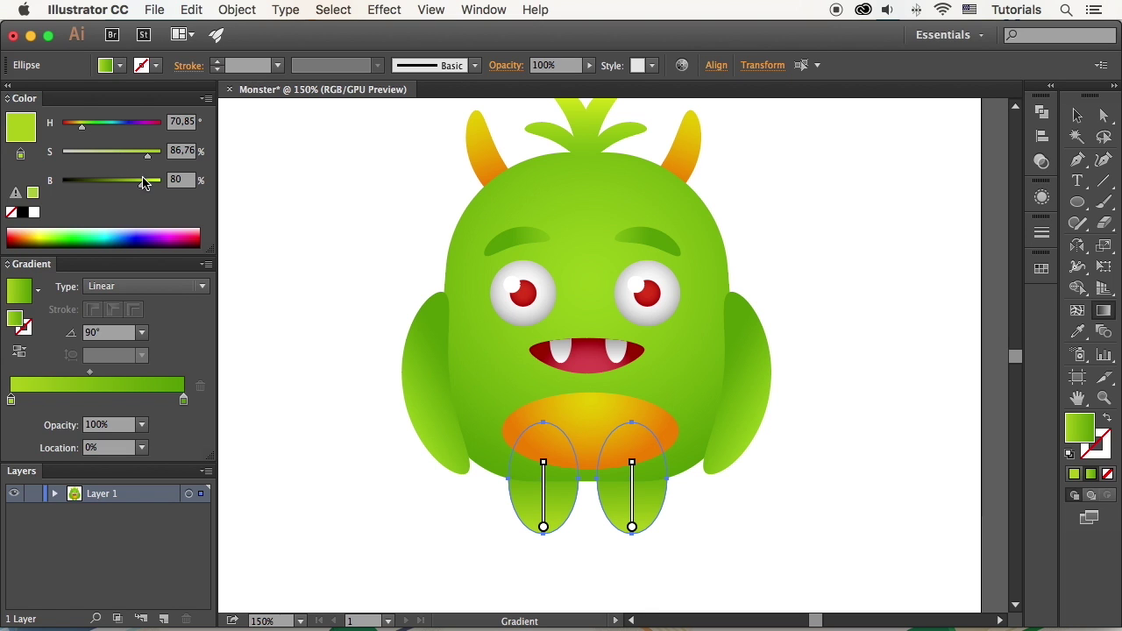
drag(142, 185, 145, 185)
click(1076, 115)
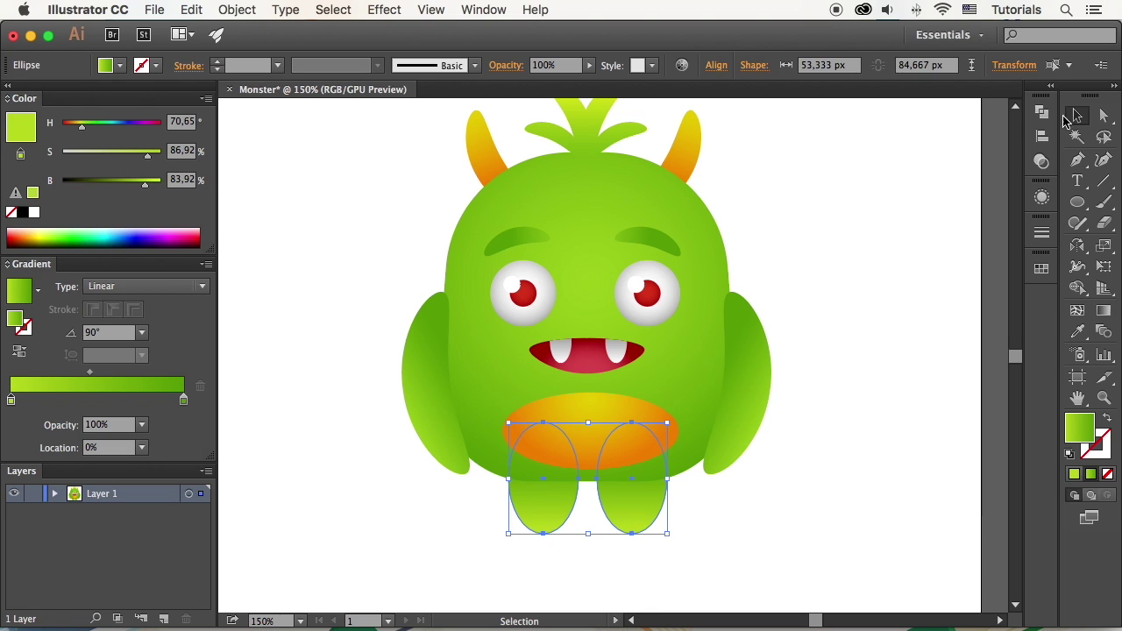
click(869, 223)
Draw a small no-fill oval on the forehead and tilt it to a slant
key(space)
drag(870, 202, 844, 246)
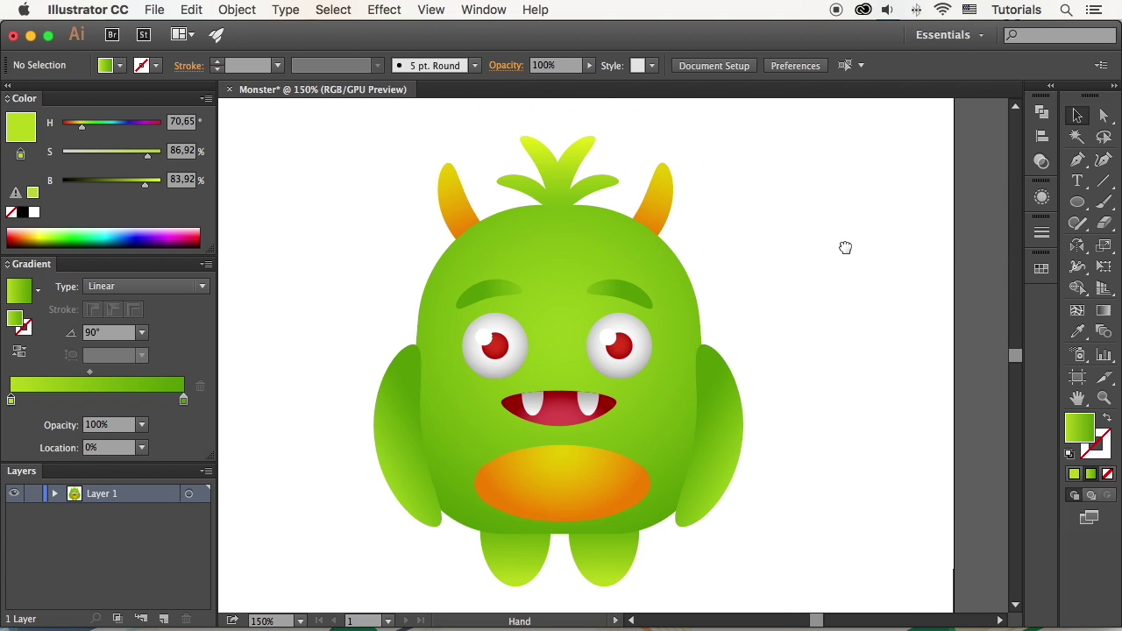
key(slash)
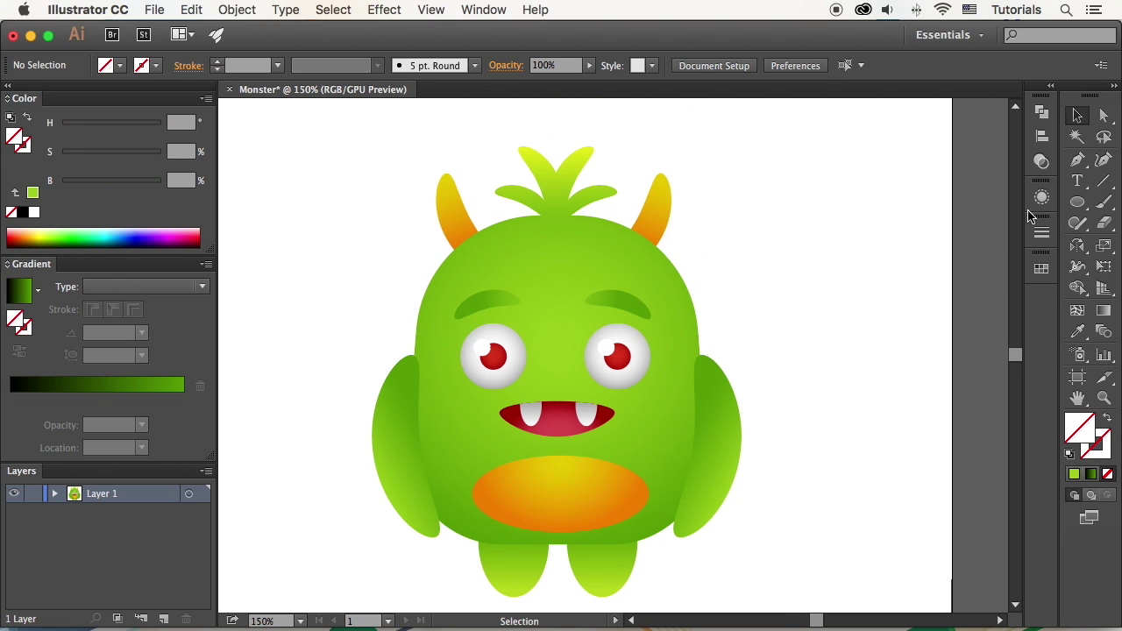
key(l)
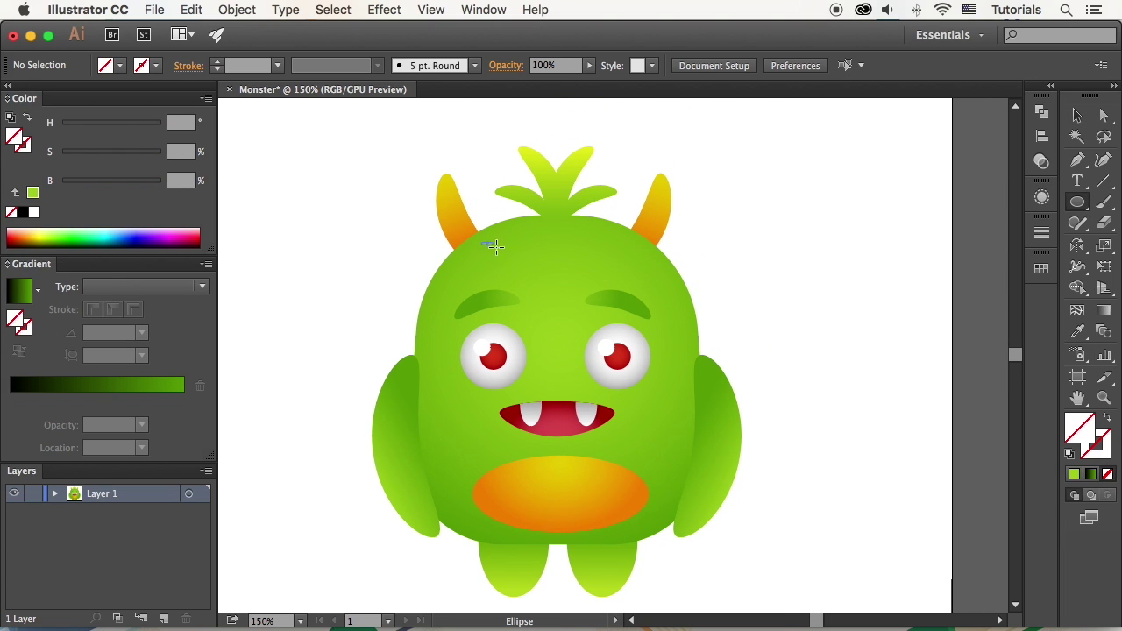
drag(495, 247, 523, 235)
click(1073, 121)
drag(523, 236, 517, 233)
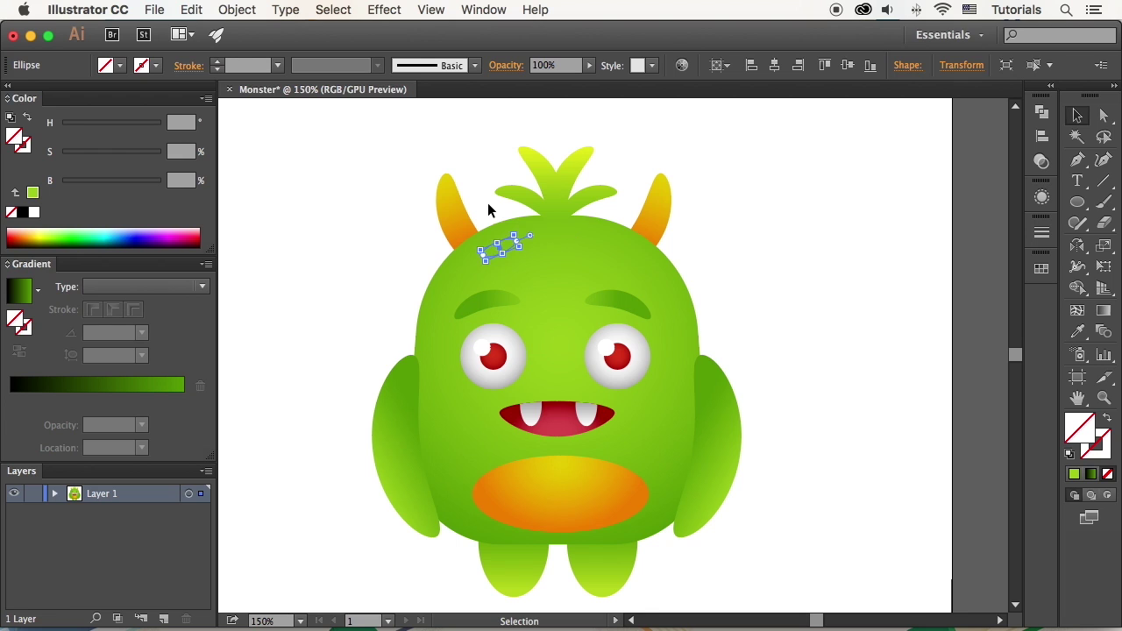
Fill the forehead oval with the face's green using the Eyedropper
click(501, 253)
click(503, 249)
key(i)
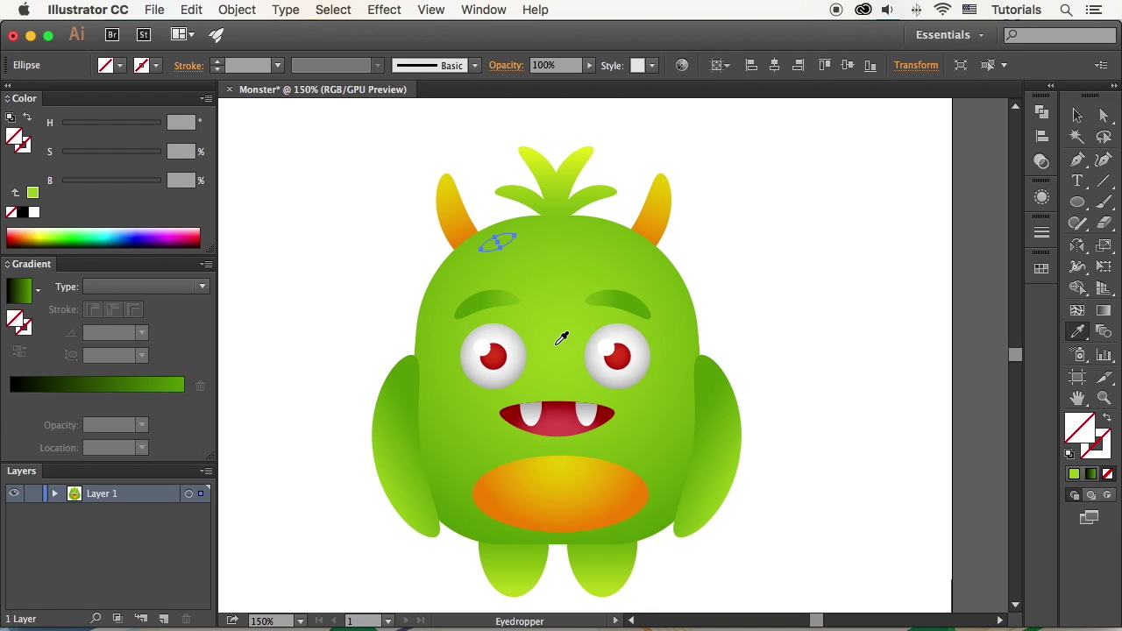
click(559, 339)
click(1077, 115)
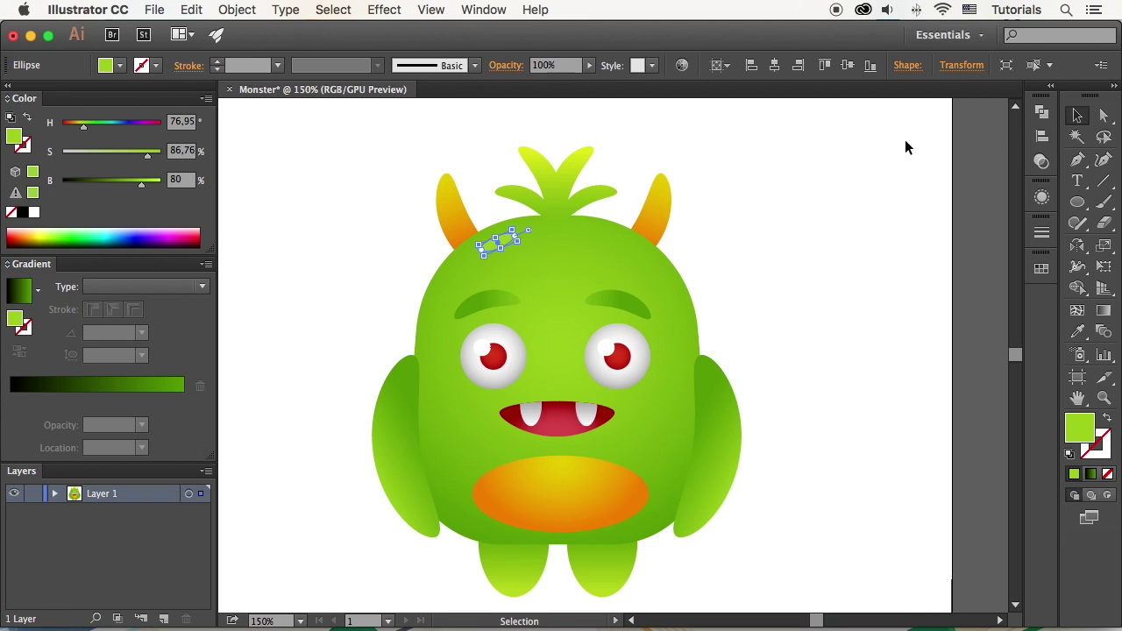
click(402, 248)
Duplicate the highlight oval down and to the left, nudging the copy into place
drag(495, 246, 465, 267)
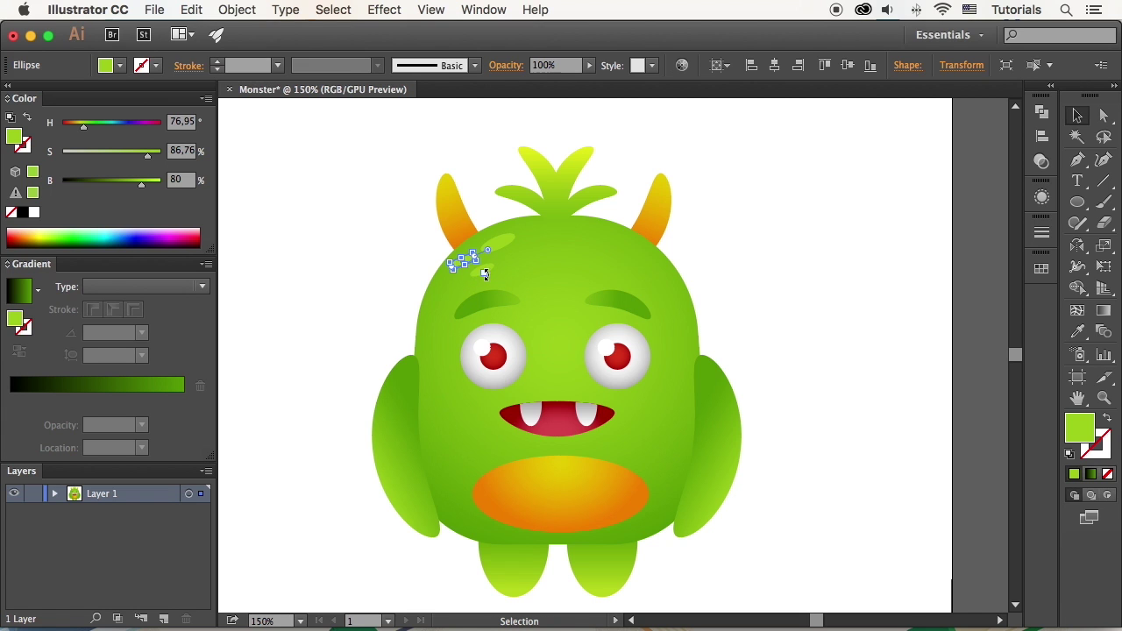
click(491, 269)
click(477, 273)
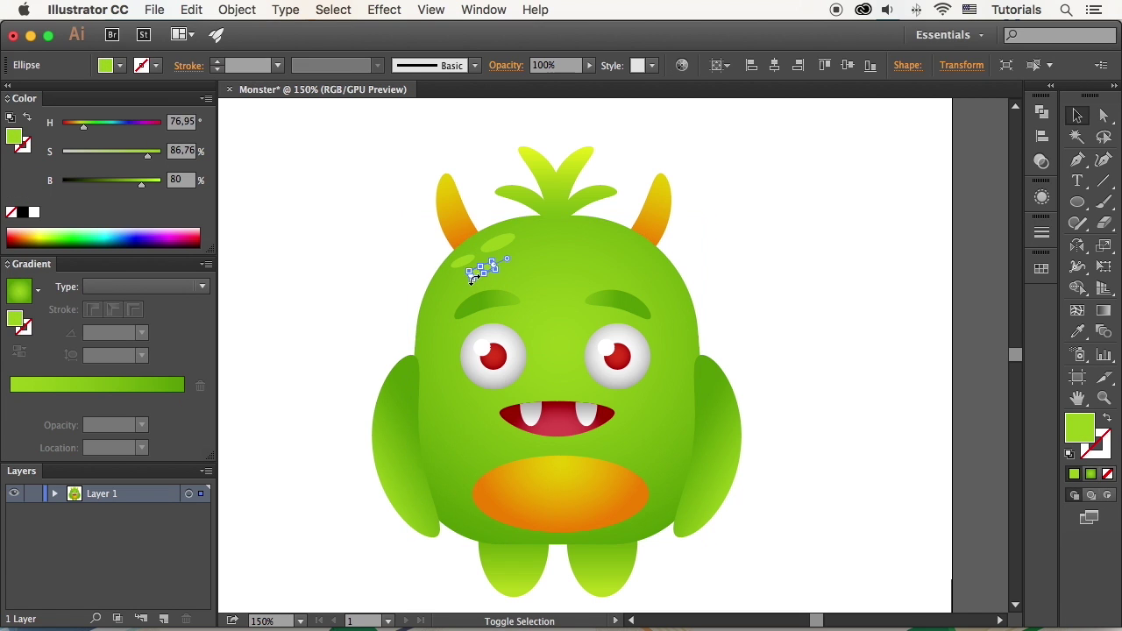
mouse_move(476, 272)
mouse_down()
mouse_move(496, 269)
mouse_move(474, 266)
mouse_up()
click(419, 232)
Rotate both forehead highlights slightly counter-clockwise and scale them
key(super+shift+a)
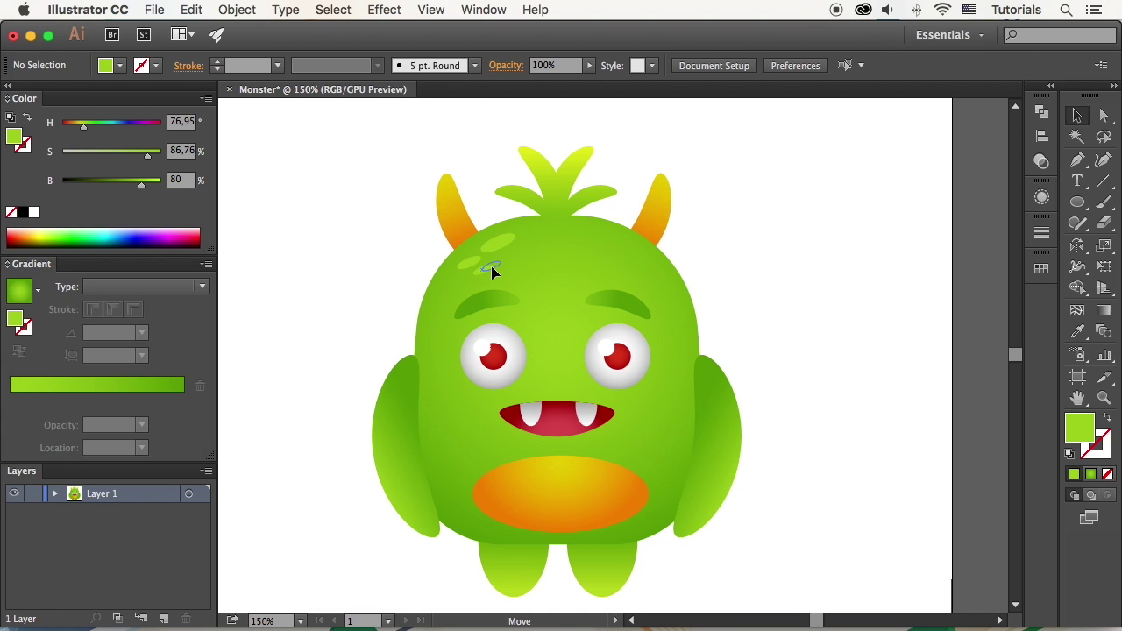
click(491, 268)
shift+click(510, 238)
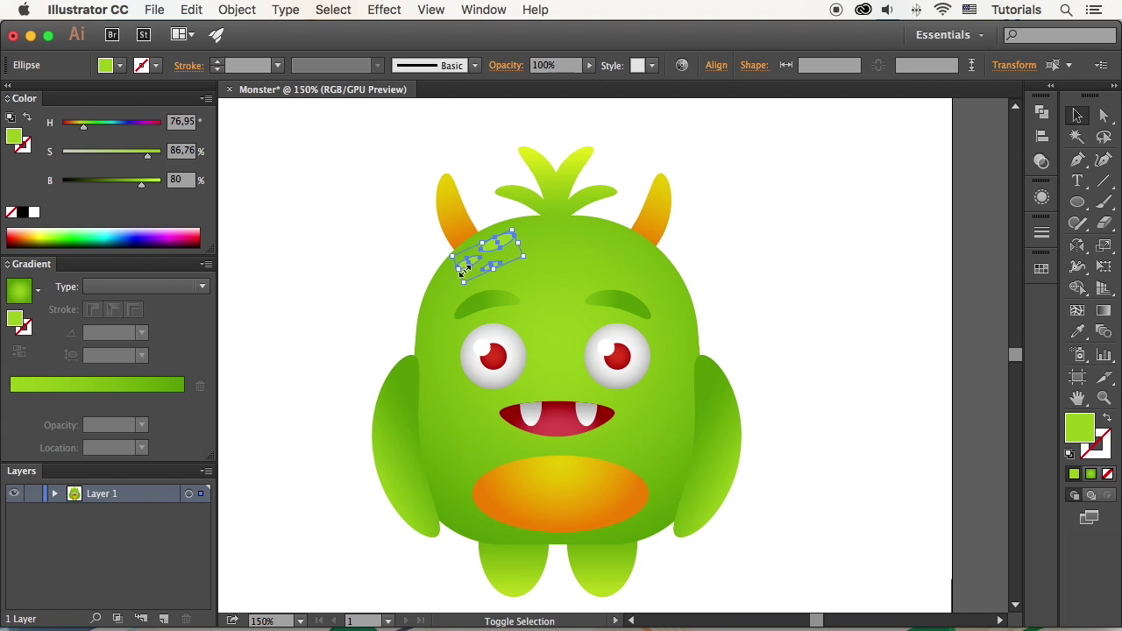
drag(531, 258, 531, 253)
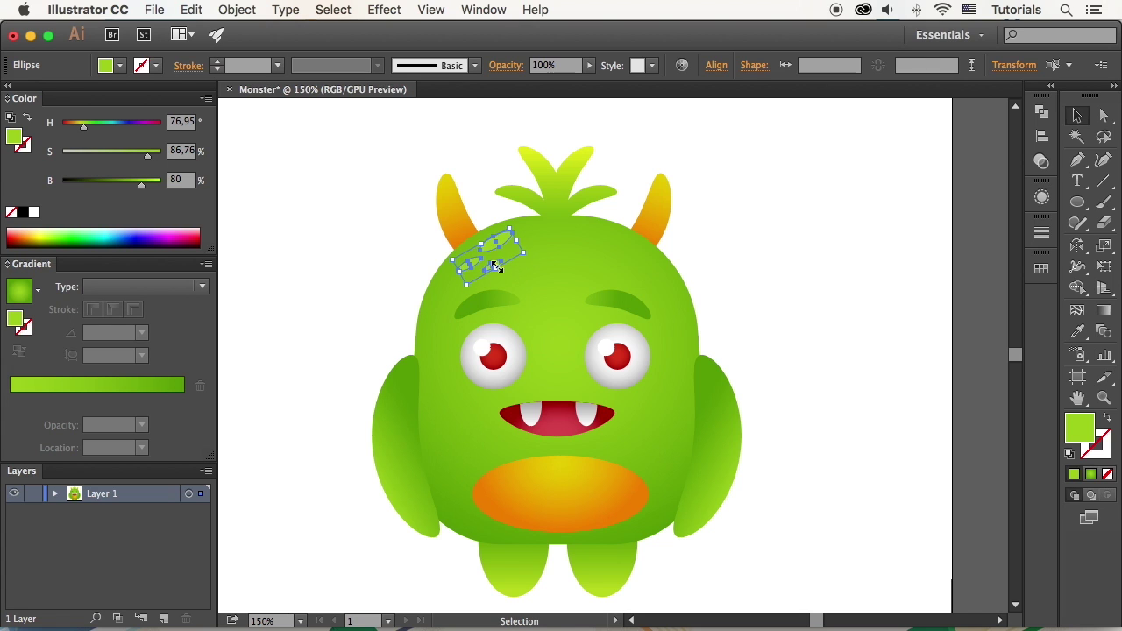
drag(461, 274, 716, 467)
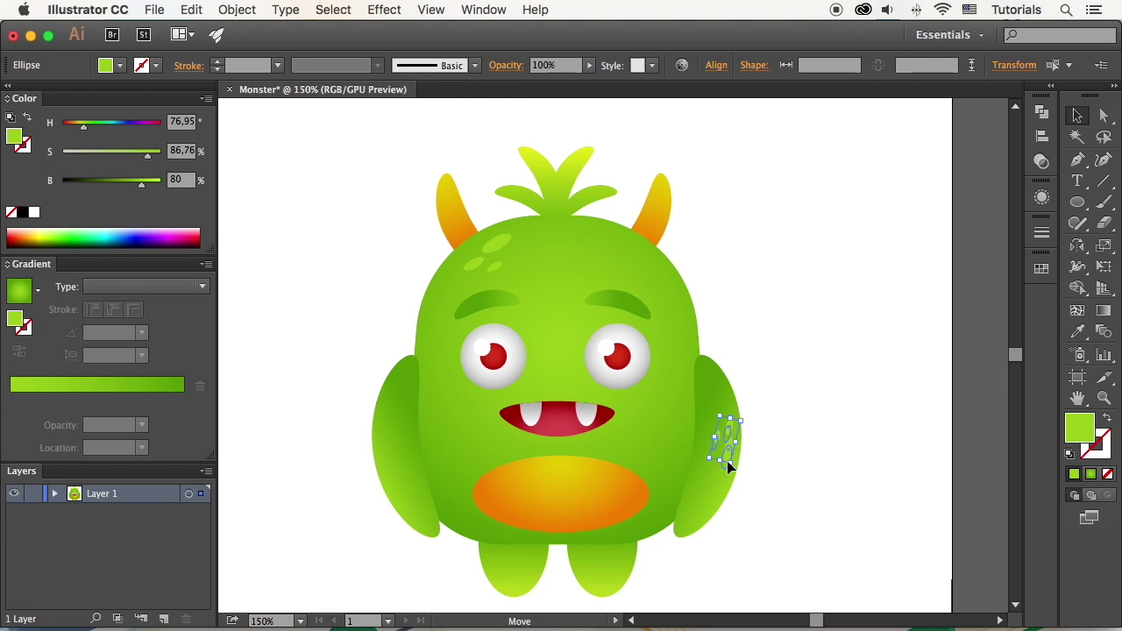
Nudge the small highlight spots on the right arm into place along its curve, then deselect
click(772, 448)
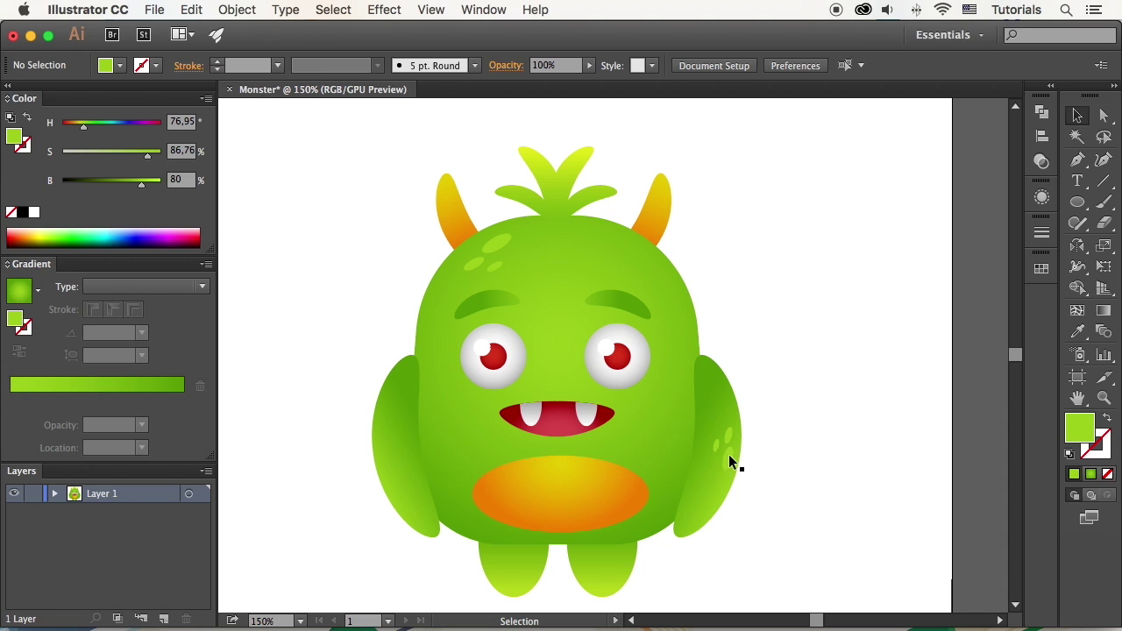
drag(728, 462, 728, 476)
click(767, 451)
click(718, 444)
click(743, 432)
drag(719, 447, 723, 445)
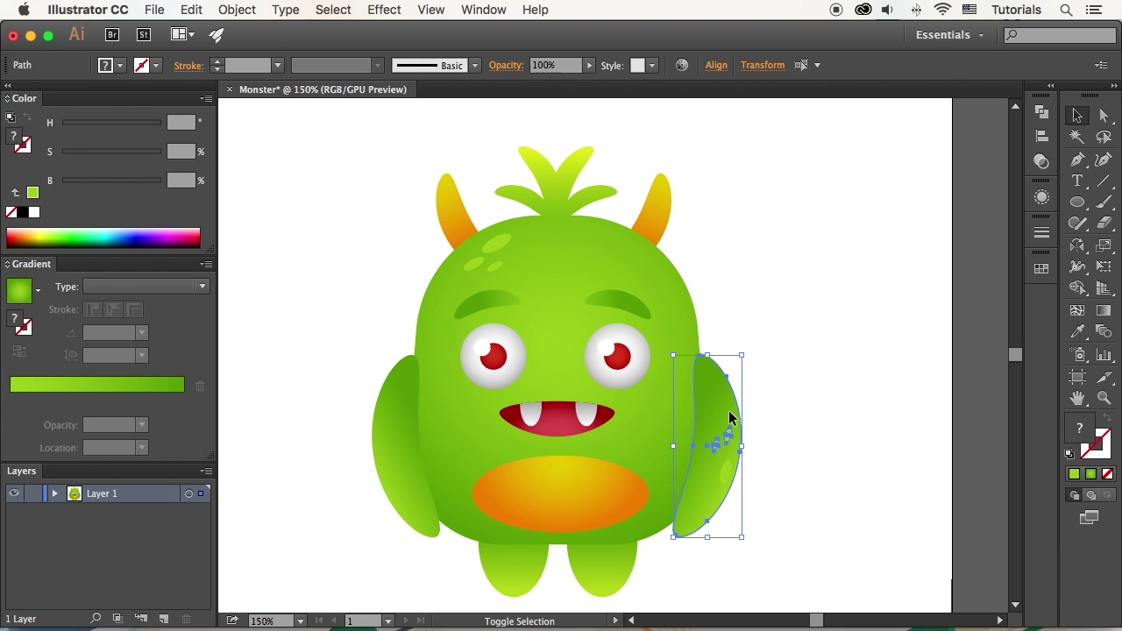
shift+click(737, 450)
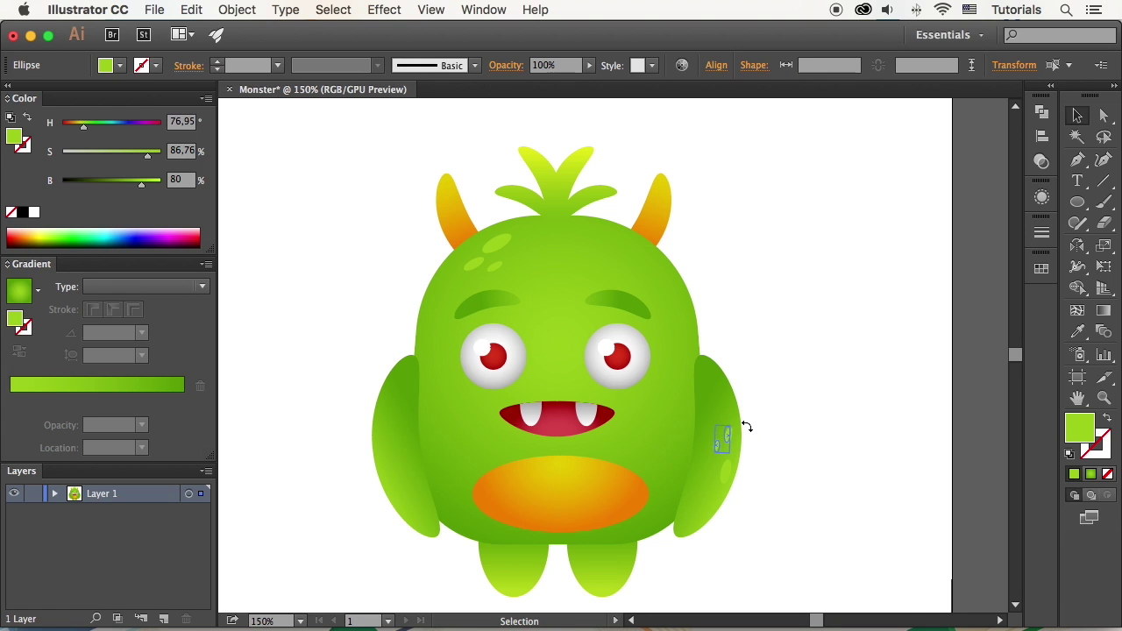
click(743, 447)
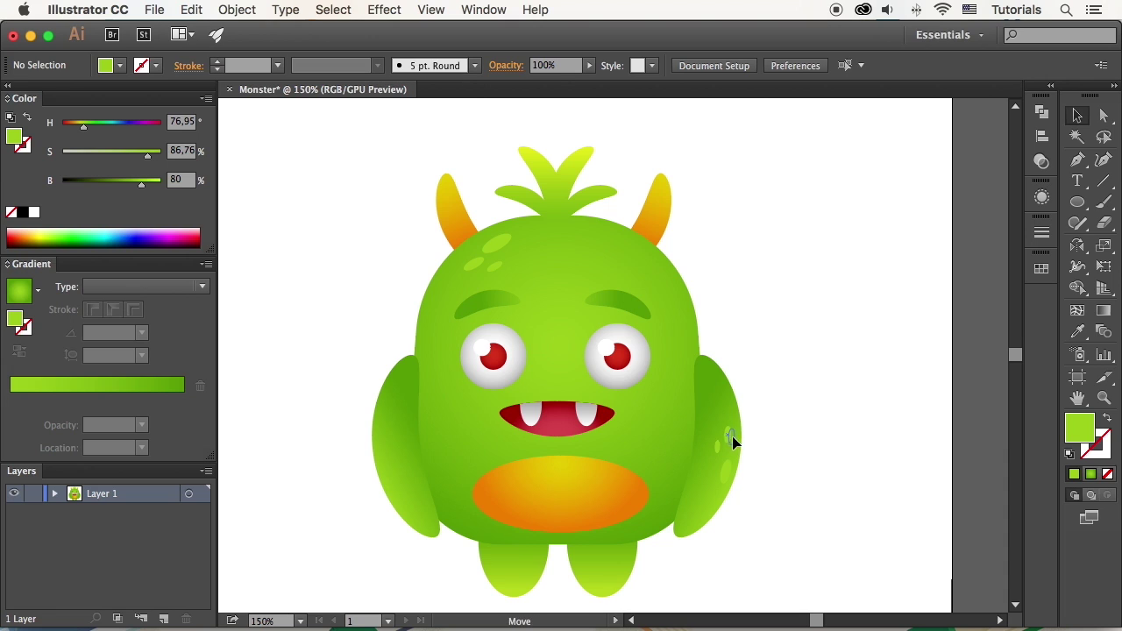